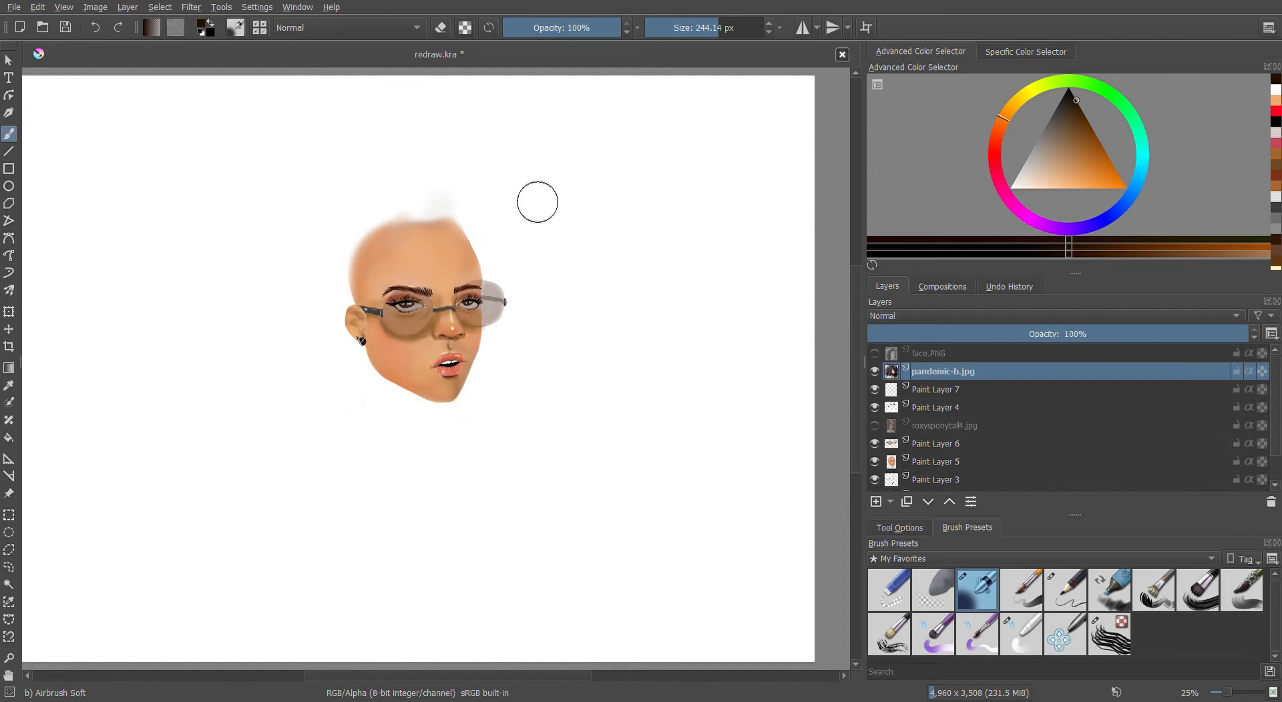
- Scale down the pandemic-b.jpg reference photo and place it in the lower-right corner of the canvas
left_click(16, 310)
mouse_move(114, 198)
left_mouse_down()
mouse_move(263, 343)
mouse_move(785, 601)
mouse_move(767, 608)
left_mouse_up()
left_click_drag(653, 379, 653, 346)
left_click_drag(733, 482, 761, 507)
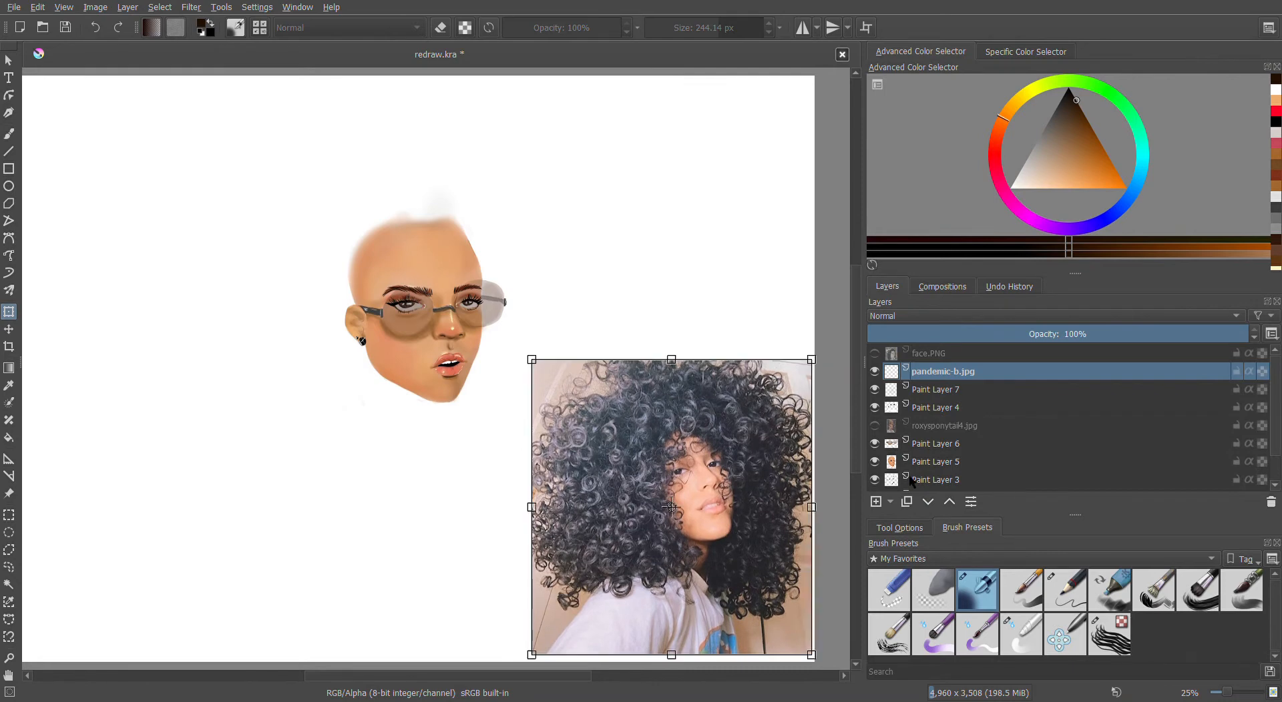
- On Paint Layer 7, sketch the first small curls on the forehead and temple with the Pencil-2 brush at 19.05 px
left_click(8, 134)
left_click(1095, 387)
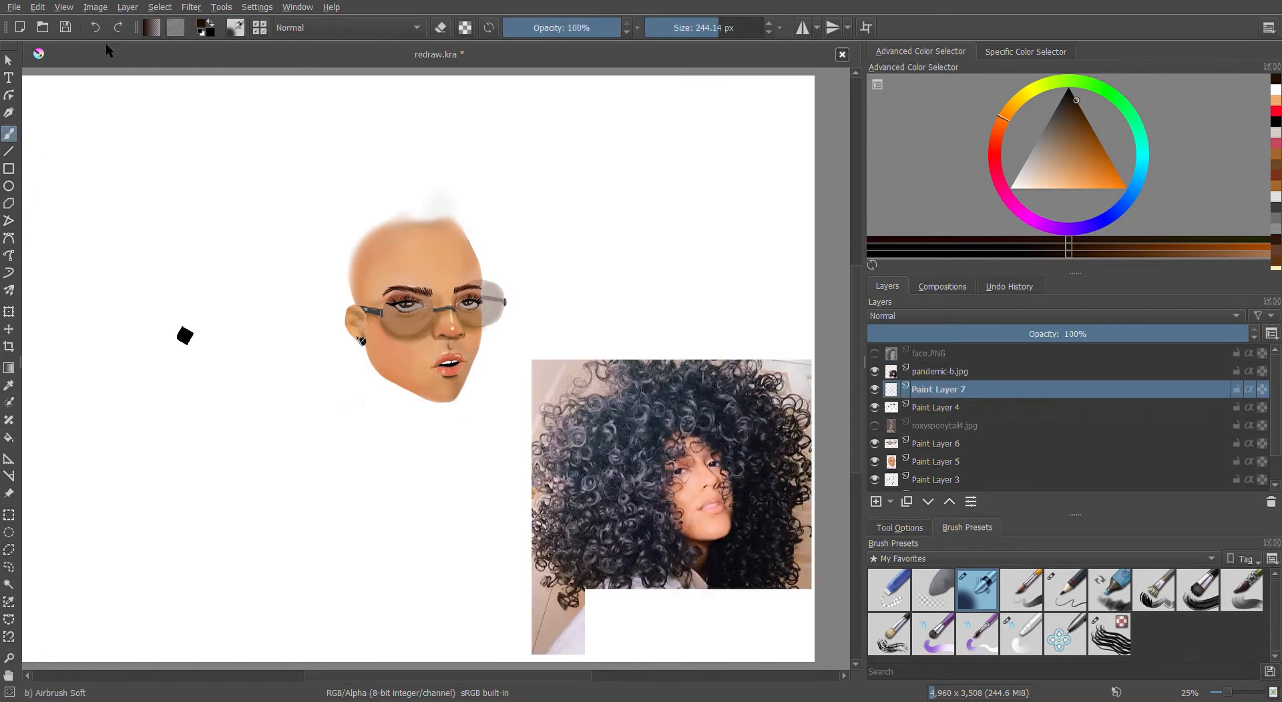
left_click(1068, 589)
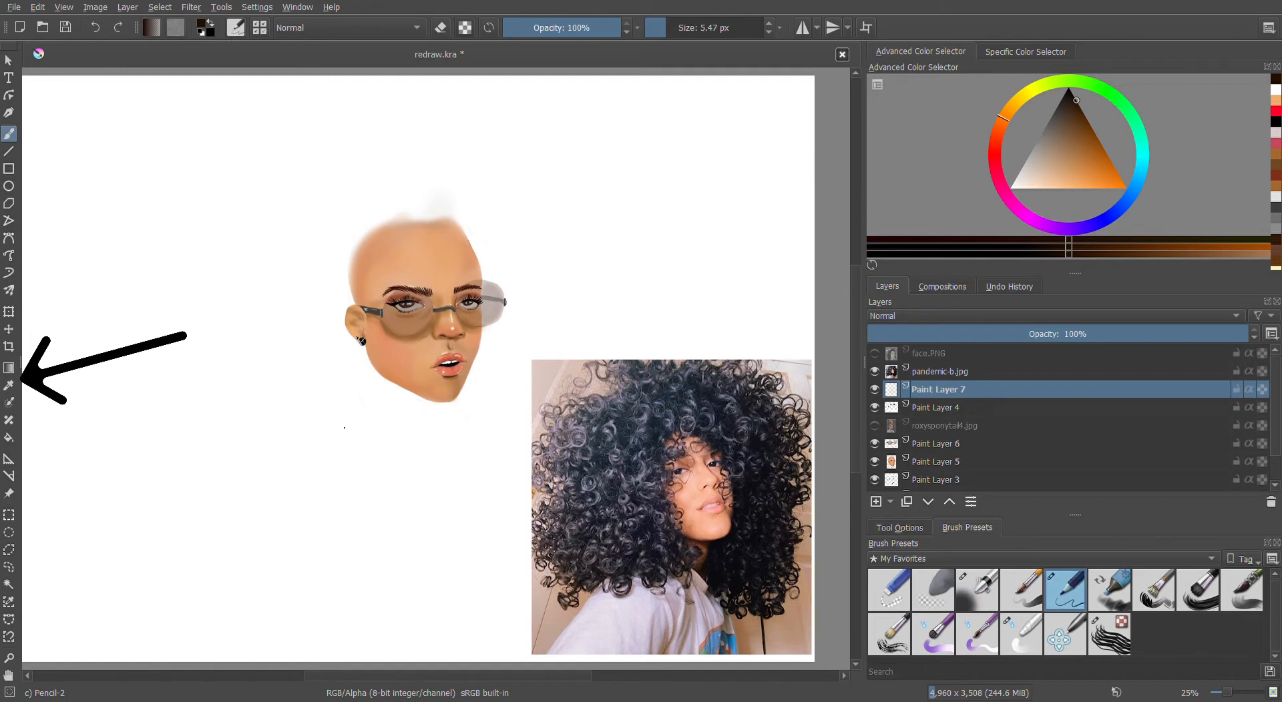
left_click(685, 37)
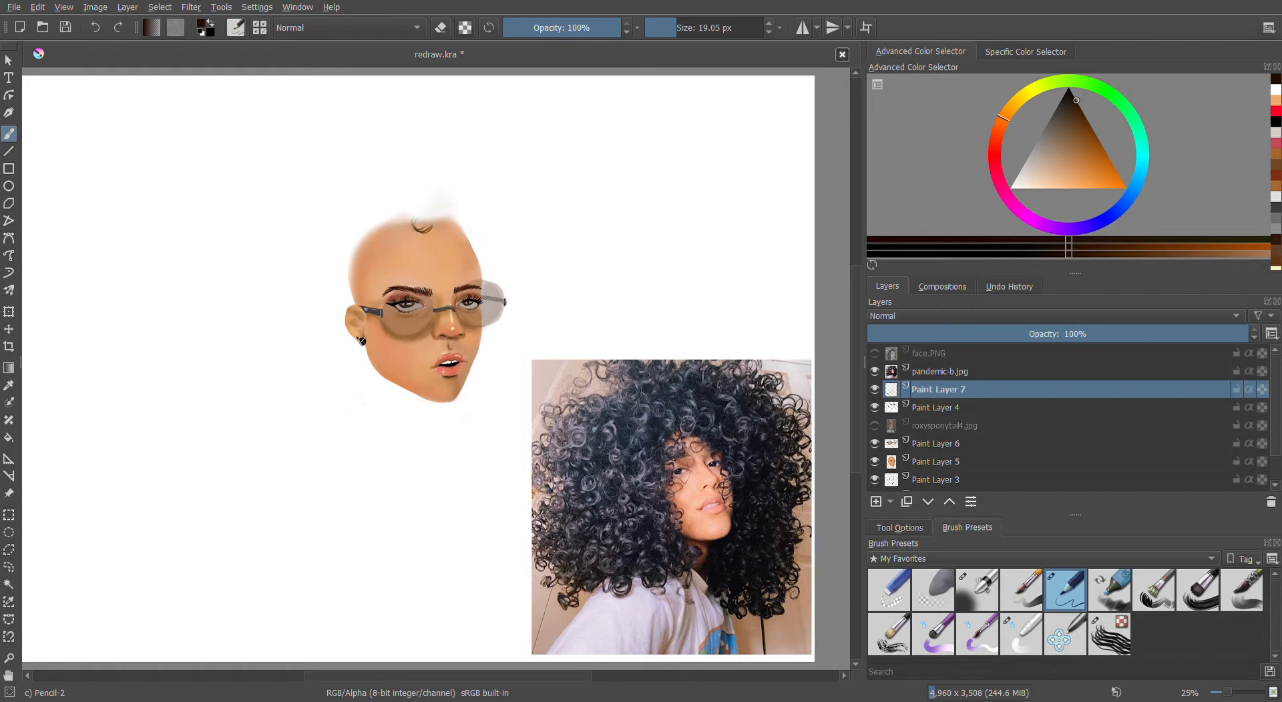
left_click_drag(382, 243, 374, 257)
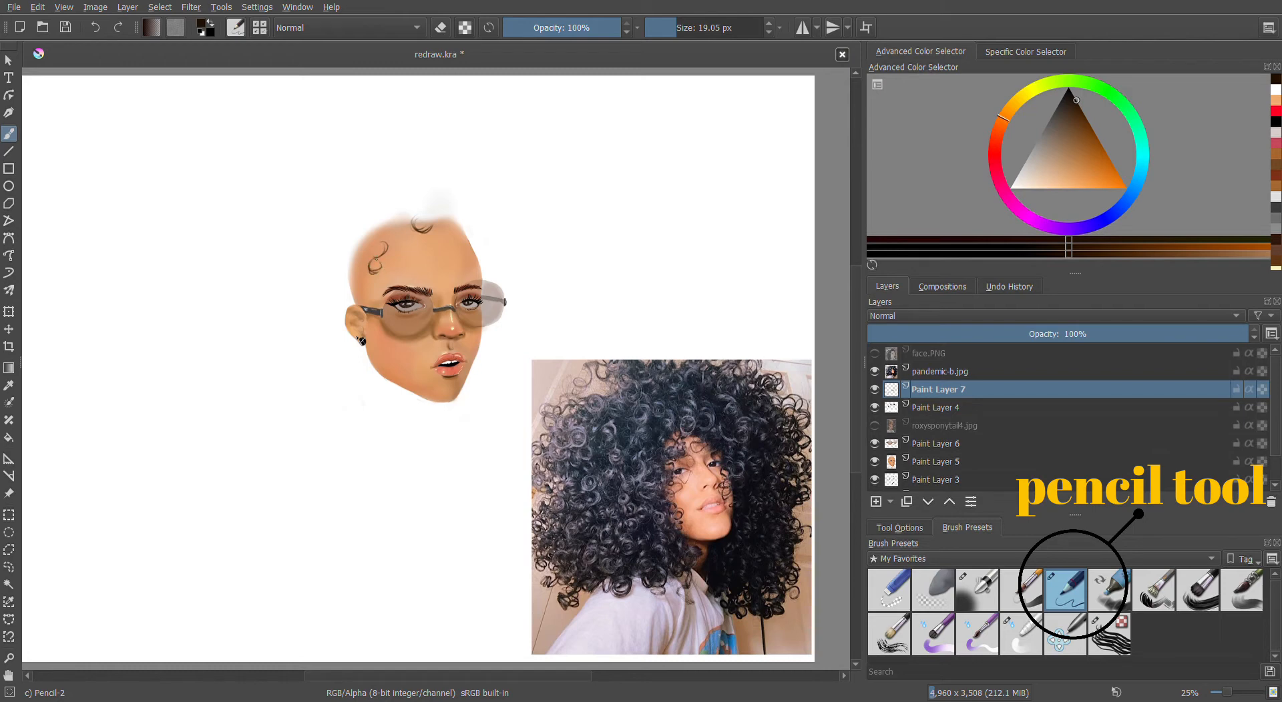
left_click_drag(376, 287, 363, 283)
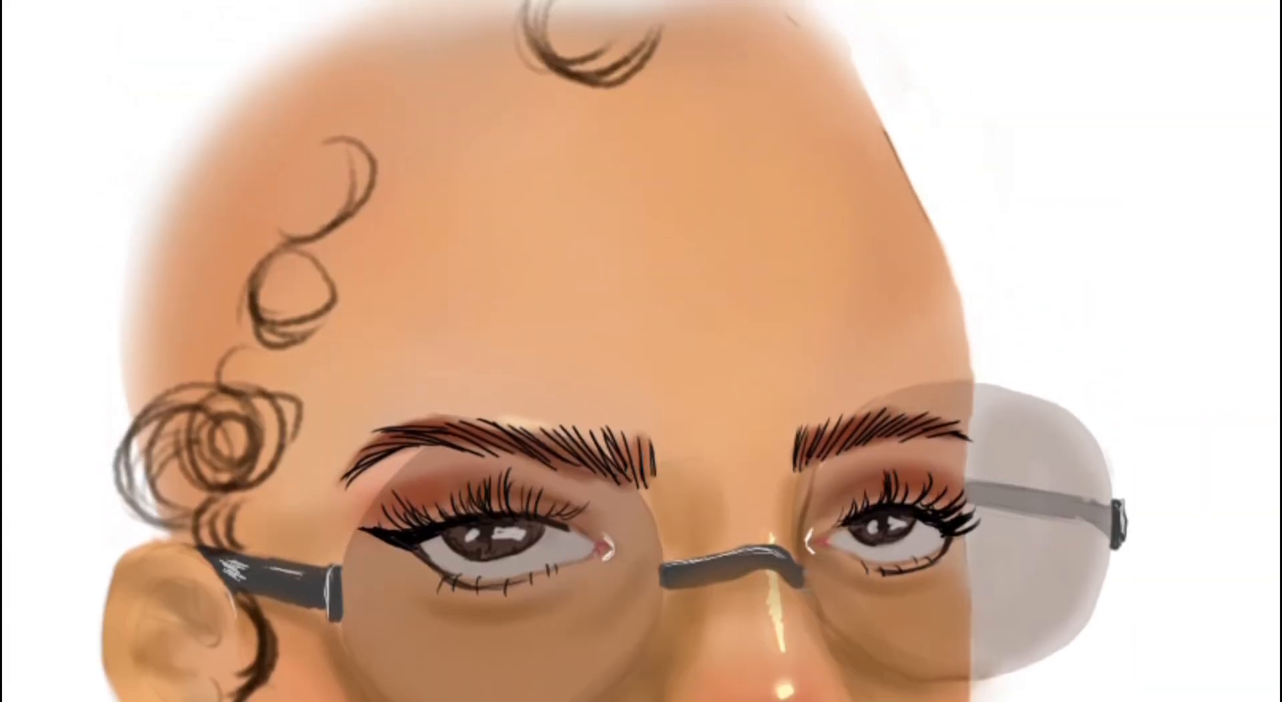
- Sketch more pencil curls across the forehead hairline, around the ear and down beside the cheeks
mouse_move(167, 319)
left_mouse_down()
mouse_move(169, 363)
mouse_move(160, 323)
mouse_move(138, 367)
mouse_move(156, 314)
mouse_move(174, 392)
mouse_move(170, 353)
mouse_move(212, 299)
mouse_move(214, 371)
mouse_move(162, 312)
mouse_move(117, 458)
mouse_move(156, 469)
mouse_move(50, 555)
mouse_move(40, 608)
mouse_move(86, 661)
mouse_move(52, 683)
mouse_move(72, 622)
mouse_move(95, 606)
mouse_move(123, 629)
mouse_move(80, 681)
left_mouse_up()
mouse_move(246, 145)
left_mouse_down()
mouse_move(231, 191)
mouse_move(289, 183)
mouse_move(289, 88)
mouse_move(257, 189)
mouse_move(335, 155)
left_mouse_up()
mouse_move(537, 3)
left_mouse_down()
mouse_move(427, 127)
mouse_move(657, 132)
left_mouse_up()
mouse_move(542, 137)
left_mouse_down()
mouse_move(580, 174)
mouse_move(481, 167)
mouse_move(627, 187)
mouse_move(610, 147)
mouse_move(649, 146)
left_mouse_up()
key("ctrl+plus")
key("ctrl+minus")
key("ctrl+minus")
key("ctrl+minus")
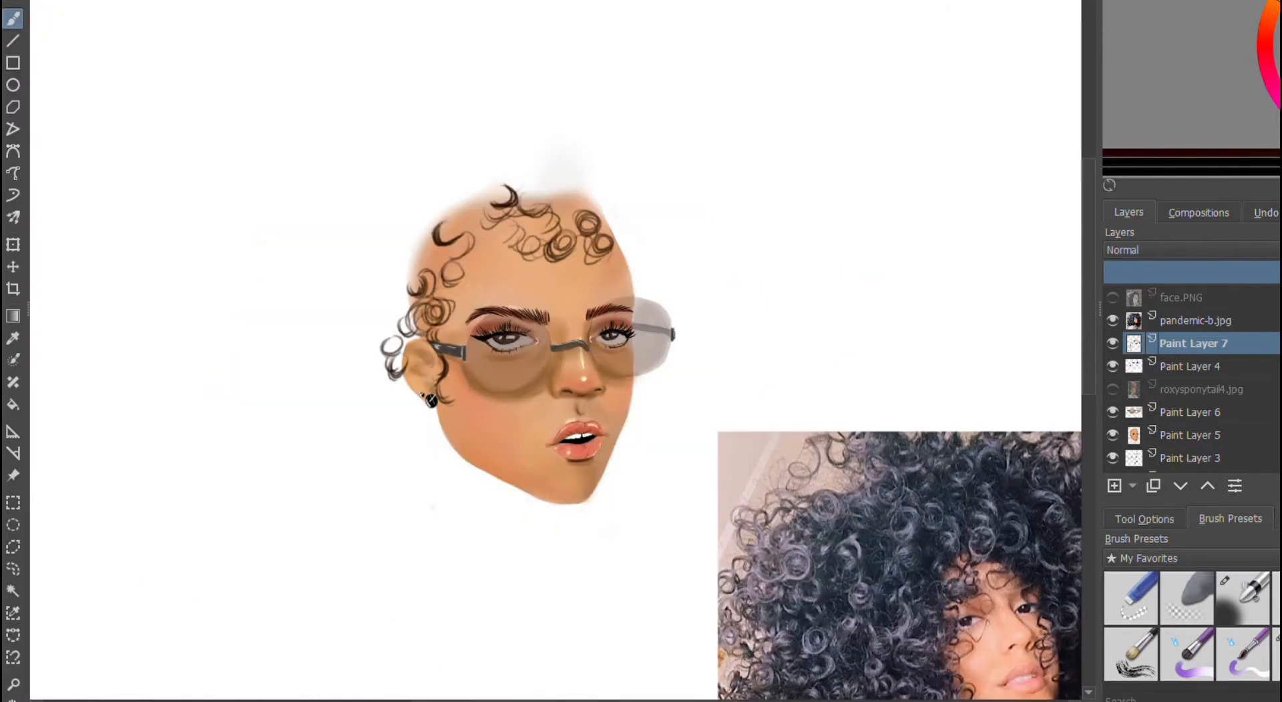
scroll(555, 350, "down", 3)
mouse_move(458, 235)
left_mouse_down()
mouse_move(464, 292)
mouse_move(490, 307)
mouse_move(464, 324)
left_mouse_up()
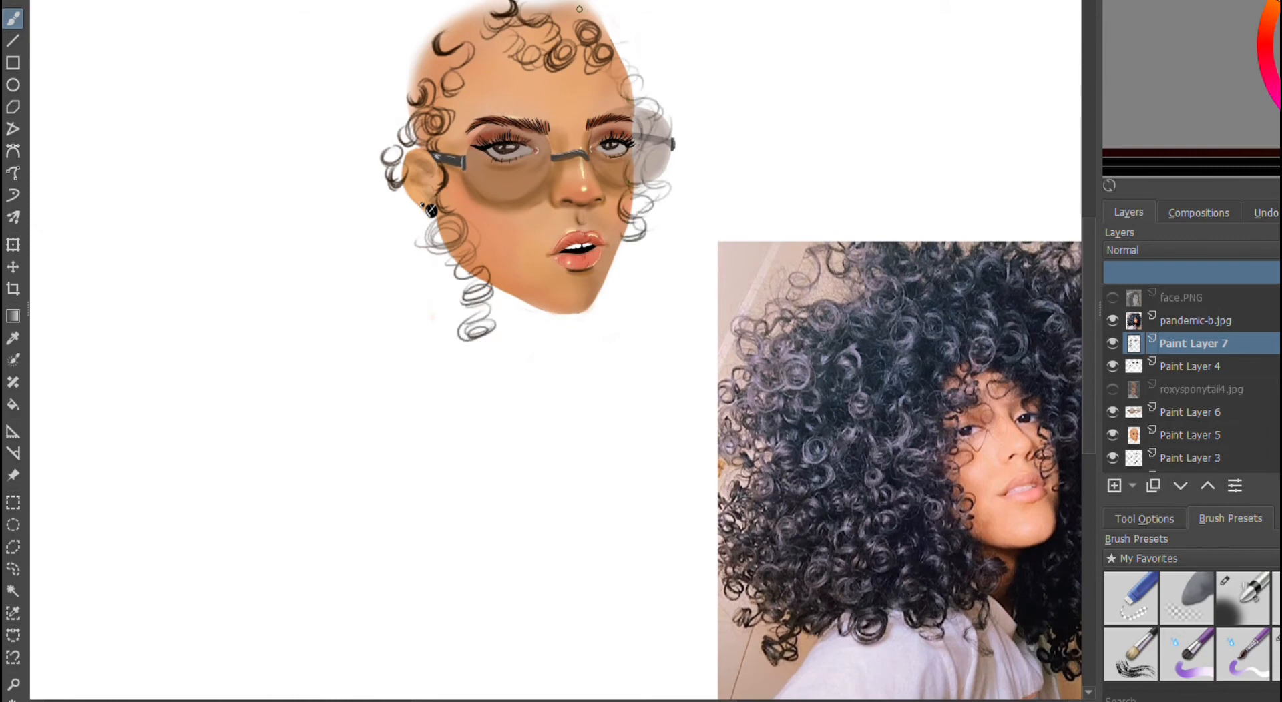
- Sketch loose looping curls that outline the left side and lower-left edge of the big curly hairstyle
left_click_drag(510, 67, 444, 13)
mouse_move(408, 23)
left_mouse_down()
mouse_move(283, 143)
mouse_move(301, 212)
mouse_move(252, 320)
mouse_move(337, 324)
left_mouse_up()
mouse_move(483, 288)
left_mouse_down()
mouse_move(524, 314)
mouse_move(534, 384)
left_mouse_up()
left_click_drag(494, 343, 400, 367)
left_click_drag(263, 387, 340, 354)
mouse_move(401, 367)
left_mouse_down()
mouse_move(454, 374)
mouse_move(428, 374)
left_mouse_up()
mouse_move(287, 307)
left_mouse_down()
mouse_move(342, 298)
mouse_move(264, 110)
mouse_move(294, 90)
left_mouse_up()
left_click_drag(257, 144, 220, 243)
- Continue the curl outline over the top of the head, down the right side and beside the chin
left_click_drag(1088, 336, 1088, 302)
key("ctrl+plus")
key("ctrl+minus")
key("ctrl+minus")
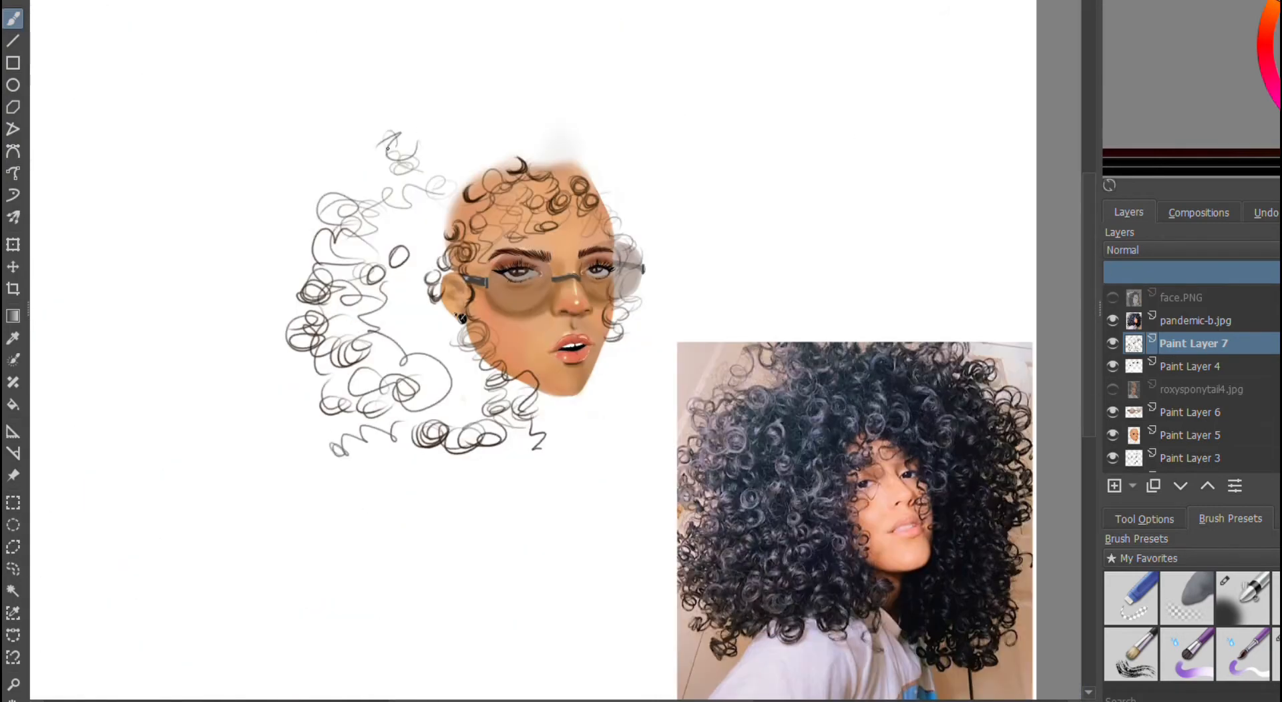
mouse_move(358, 164)
left_mouse_down()
mouse_move(384, 110)
mouse_move(454, 160)
mouse_move(468, 67)
mouse_move(570, 84)
mouse_move(494, 40)
mouse_move(675, 147)
mouse_move(728, 247)
mouse_move(729, 334)
left_mouse_up()
left_click_drag(586, 397, 603, 399)
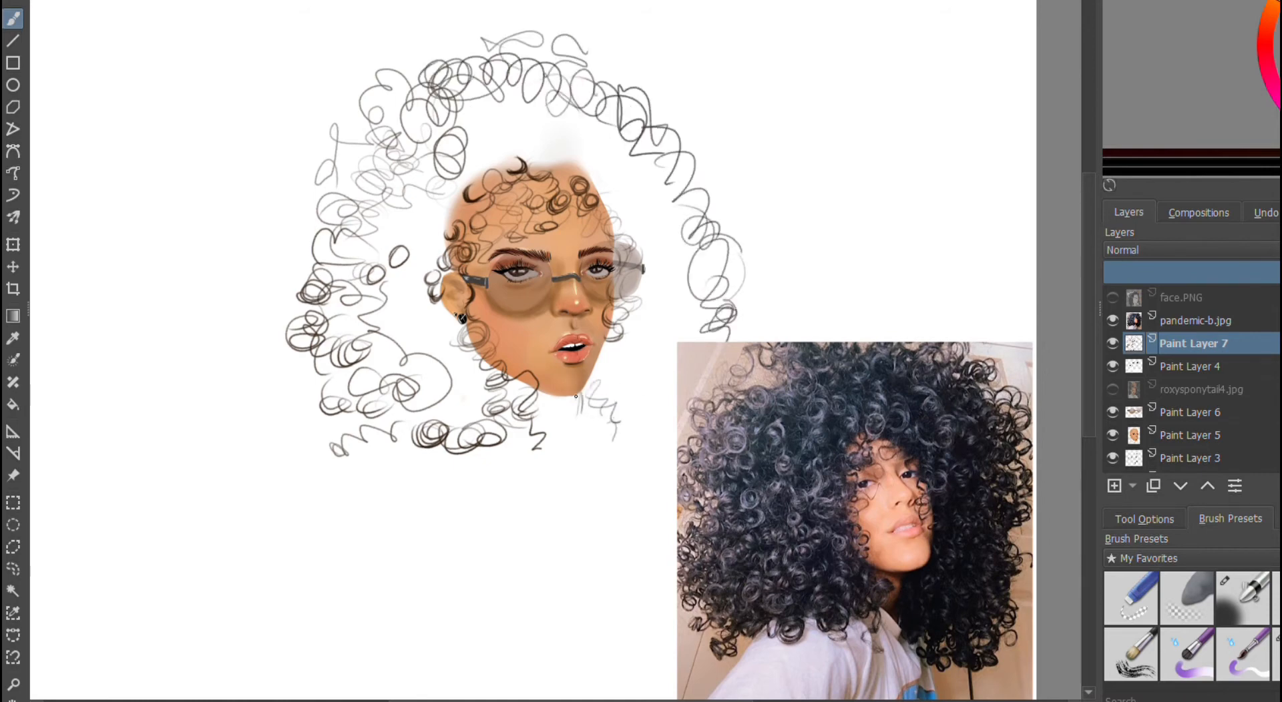
- Move the pandemic-b.jpg reference photo to the left side of the canvas, beside the portrait
left_click(1180, 322)
key("ctrl+t")
mouse_move(934, 622)
left_mouse_down()
mouse_move(915, 635)
mouse_move(181, 500)
left_mouse_up()
key("b")
- On Paint Layer 7, sketch the lower-right curls and add a skin-coloured neck line below the chin, sampling colours from the portrait
left_click(1188, 348)
left_click_drag(699, 446, 713, 411)
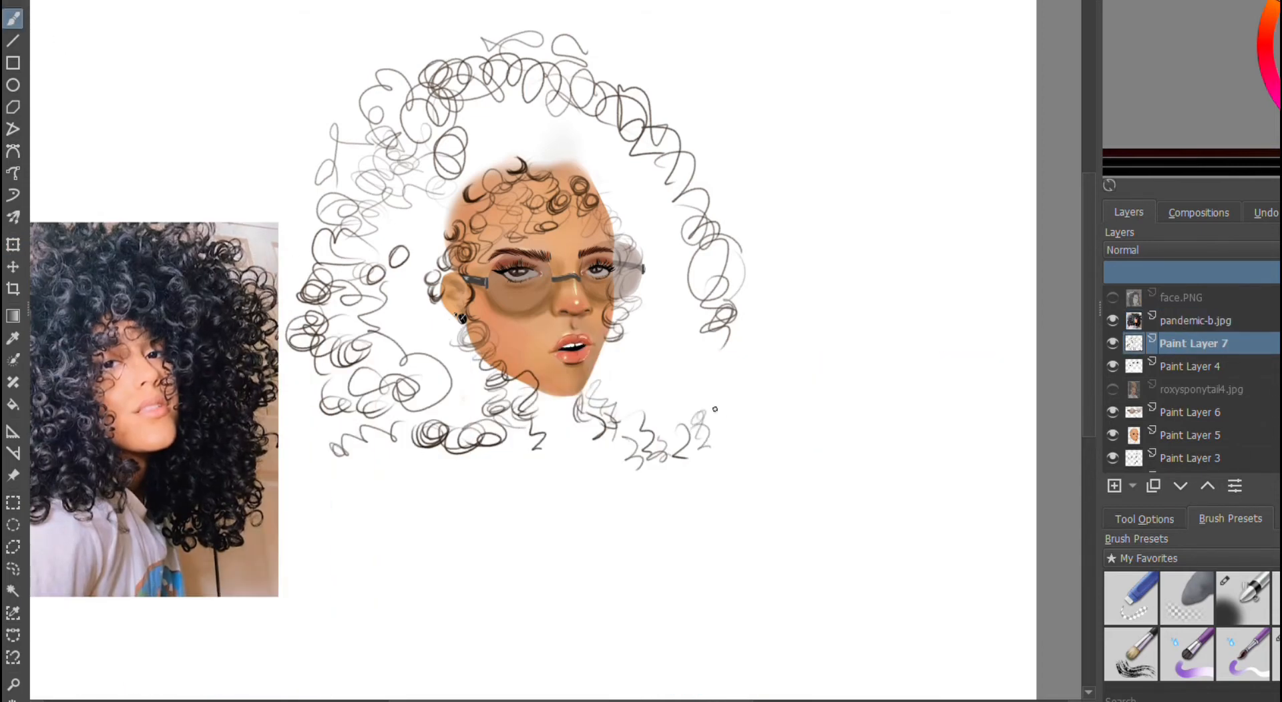
left_click(601, 313, "ctrl")
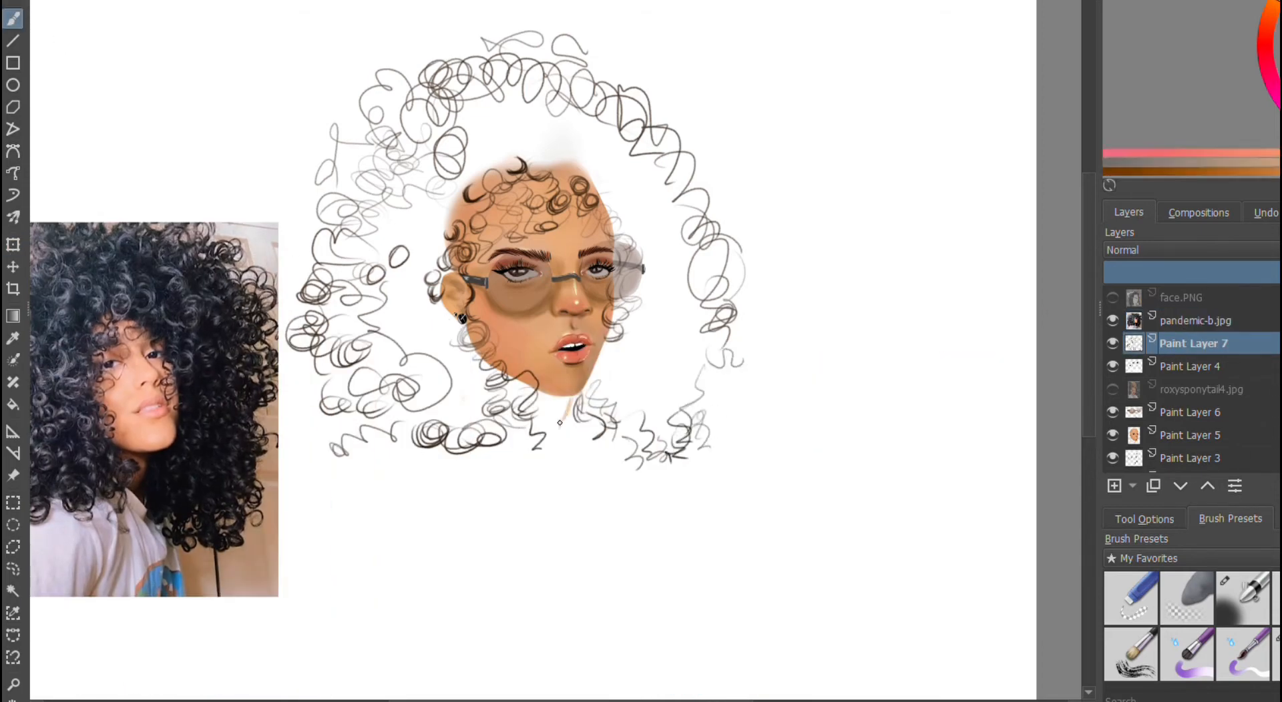
left_click(581, 397, "ctrl")
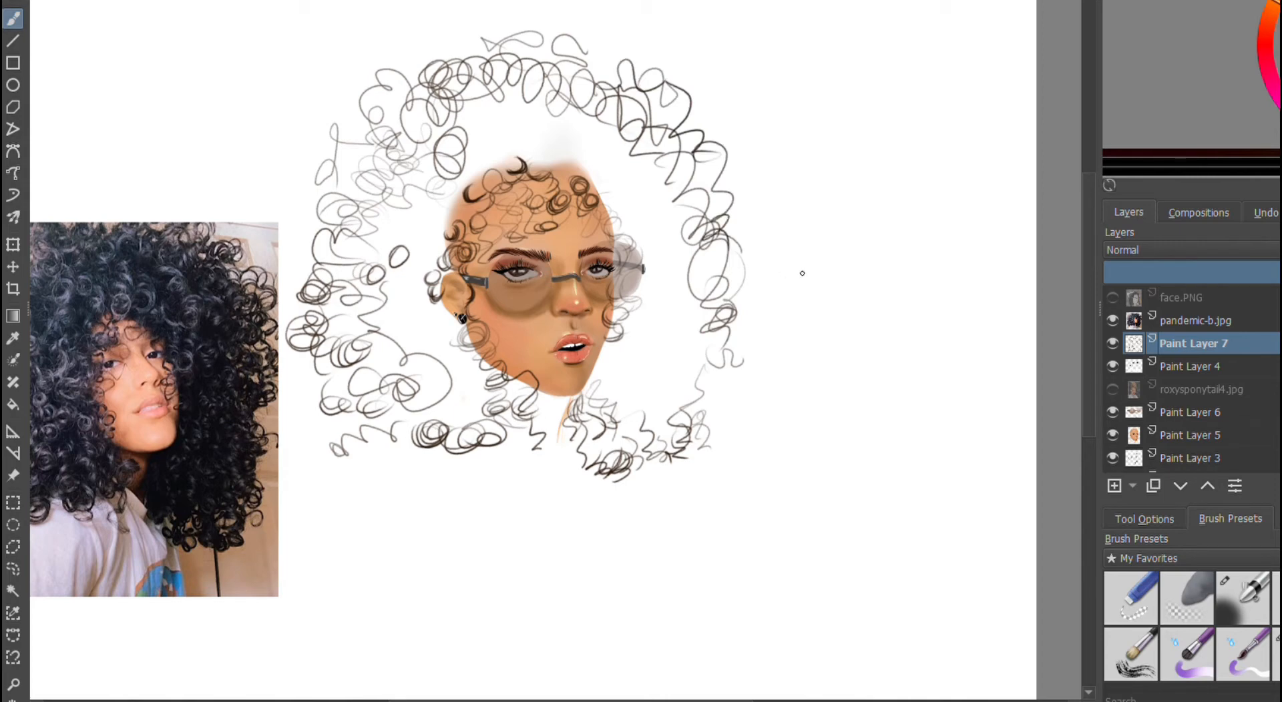
- Fill the whole hair shape inside the curl outline with dark brown using the soft airbrush
left_click(1241, 598)
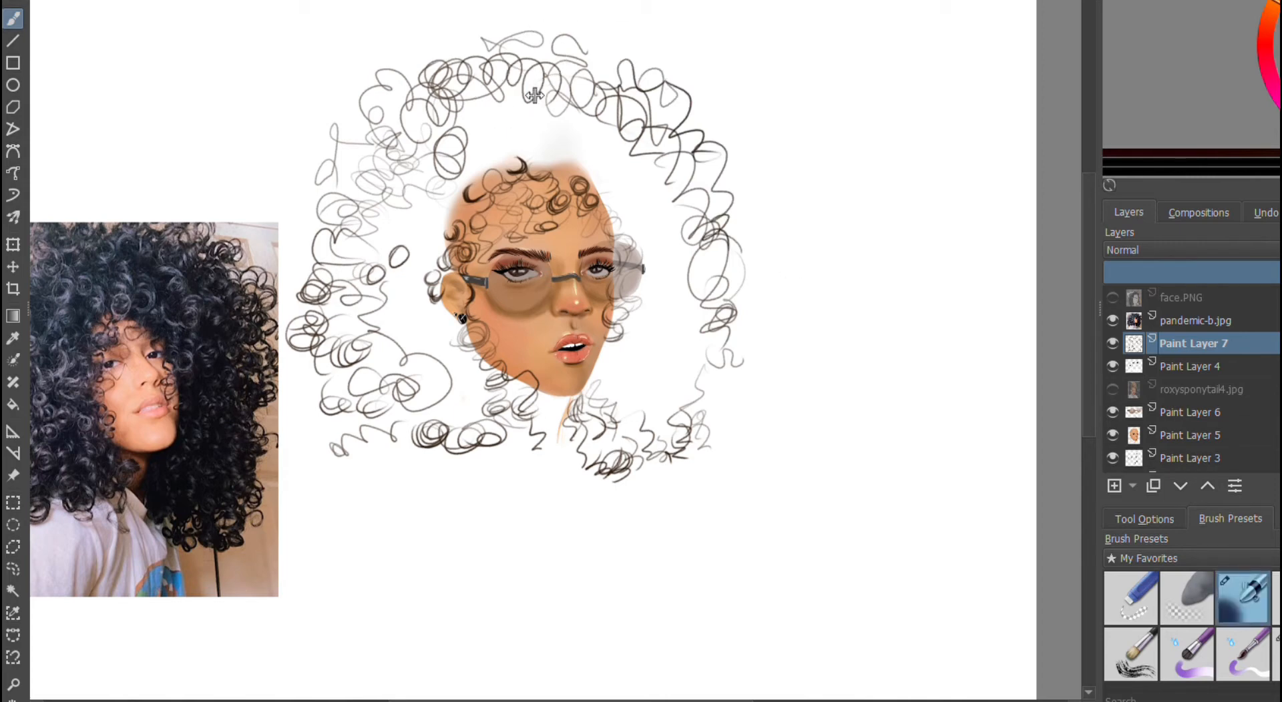
mouse_move(534, 96)
left_mouse_down()
mouse_move(514, 133)
mouse_move(394, 200)
mouse_move(352, 357)
mouse_move(454, 293)
mouse_move(600, 133)
mouse_move(667, 374)
mouse_move(621, 410)
left_mouse_up()
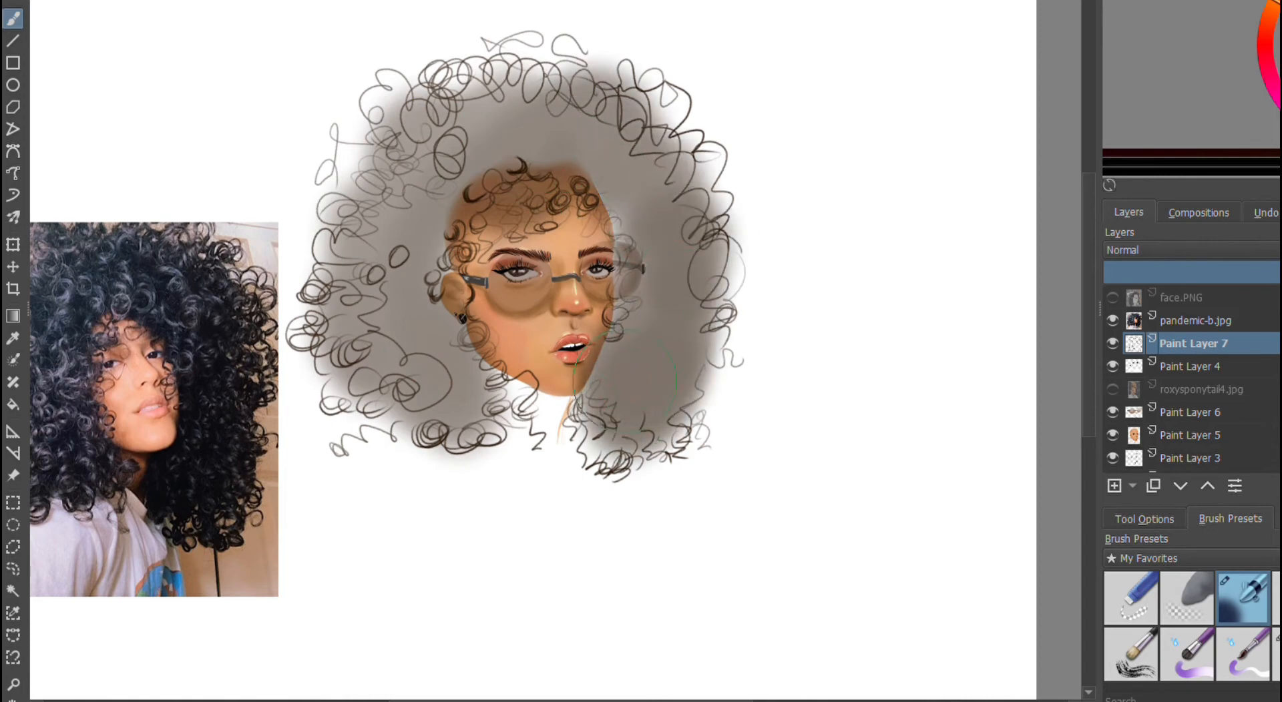
left_click(531, 133)
mouse_move(530, 134)
left_mouse_down()
mouse_move(621, 106)
mouse_move(500, 104)
mouse_move(427, 150)
mouse_move(389, 285)
mouse_move(434, 400)
left_mouse_up()
mouse_move(660, 160)
left_mouse_down()
mouse_move(643, 367)
mouse_move(663, 350)
mouse_move(654, 414)
left_mouse_up()
mouse_move(421, 300)
left_mouse_down()
mouse_move(394, 215)
mouse_move(372, 330)
mouse_move(429, 207)
mouse_move(498, 151)
mouse_move(623, 214)
mouse_move(652, 395)
mouse_move(452, 108)
mouse_move(707, 200)
left_mouse_up()
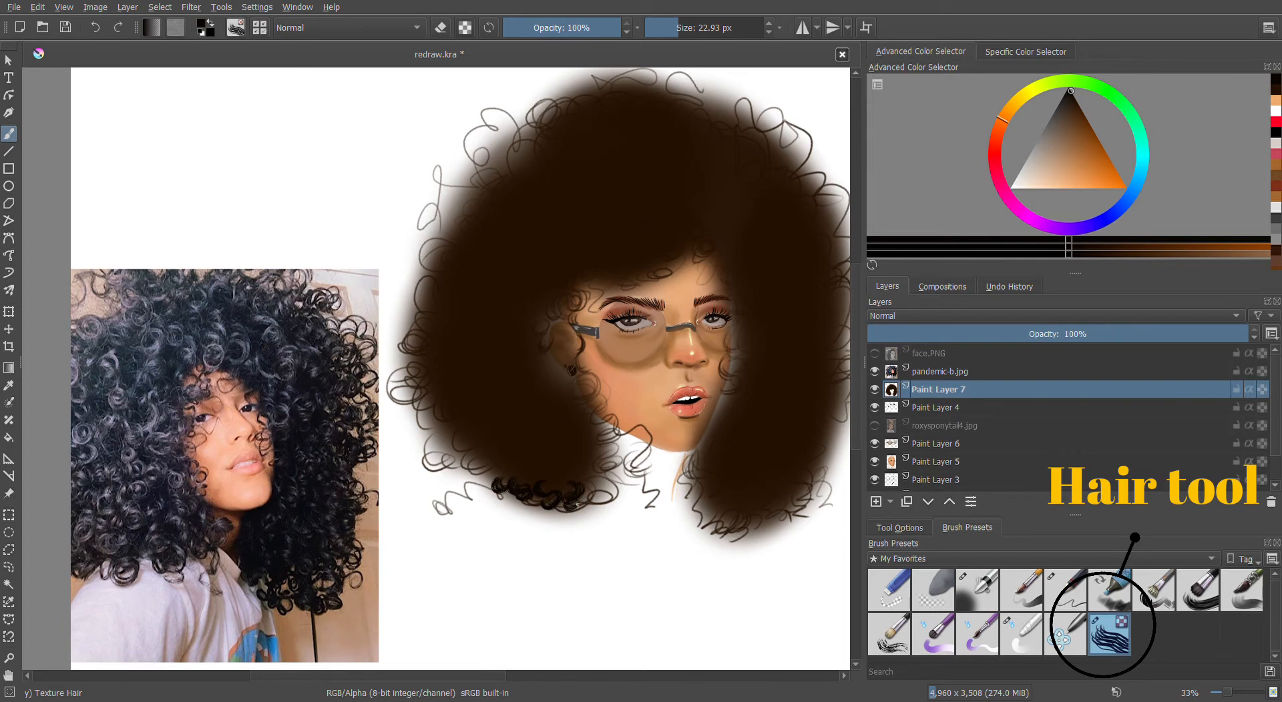
- Draw dense black curls over the lower-left part of the hair with the Texture Hair brush at 22.93 px
left_click_drag(599, 504, 611, 492)
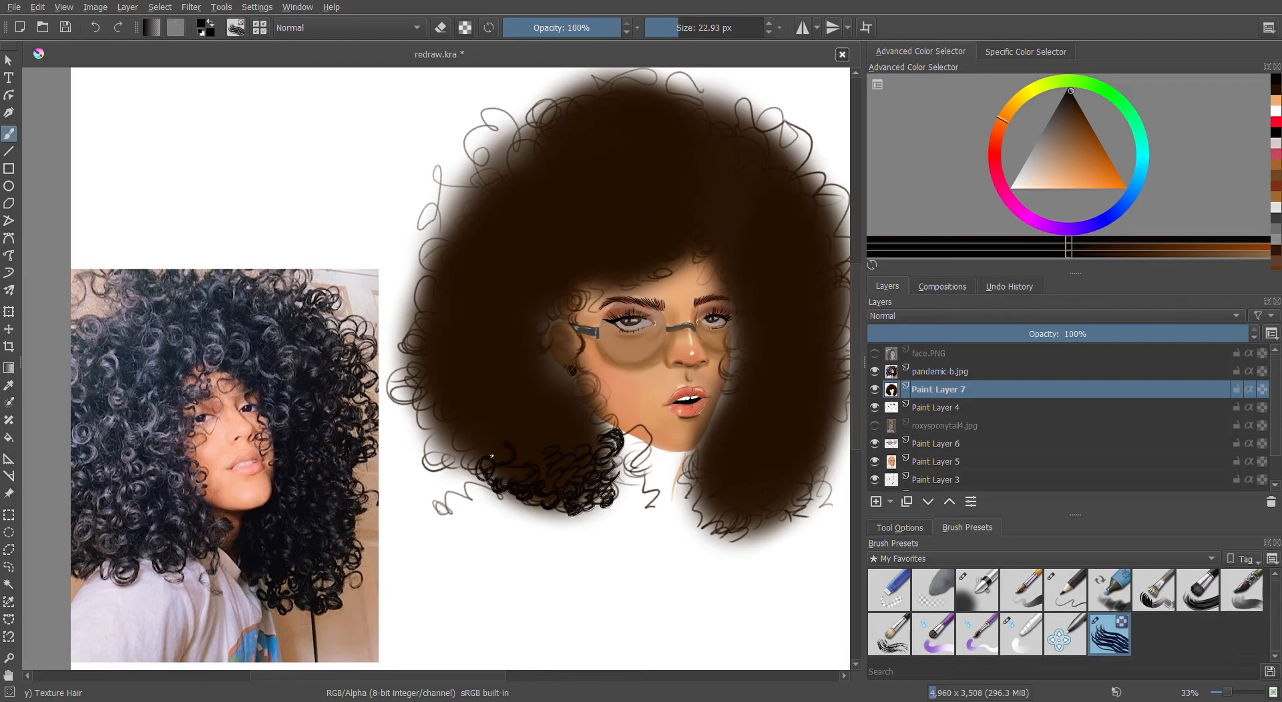
left_click_drag(532, 444, 534, 455)
left_click_drag(472, 456, 461, 478)
left_click_drag(449, 431, 431, 467)
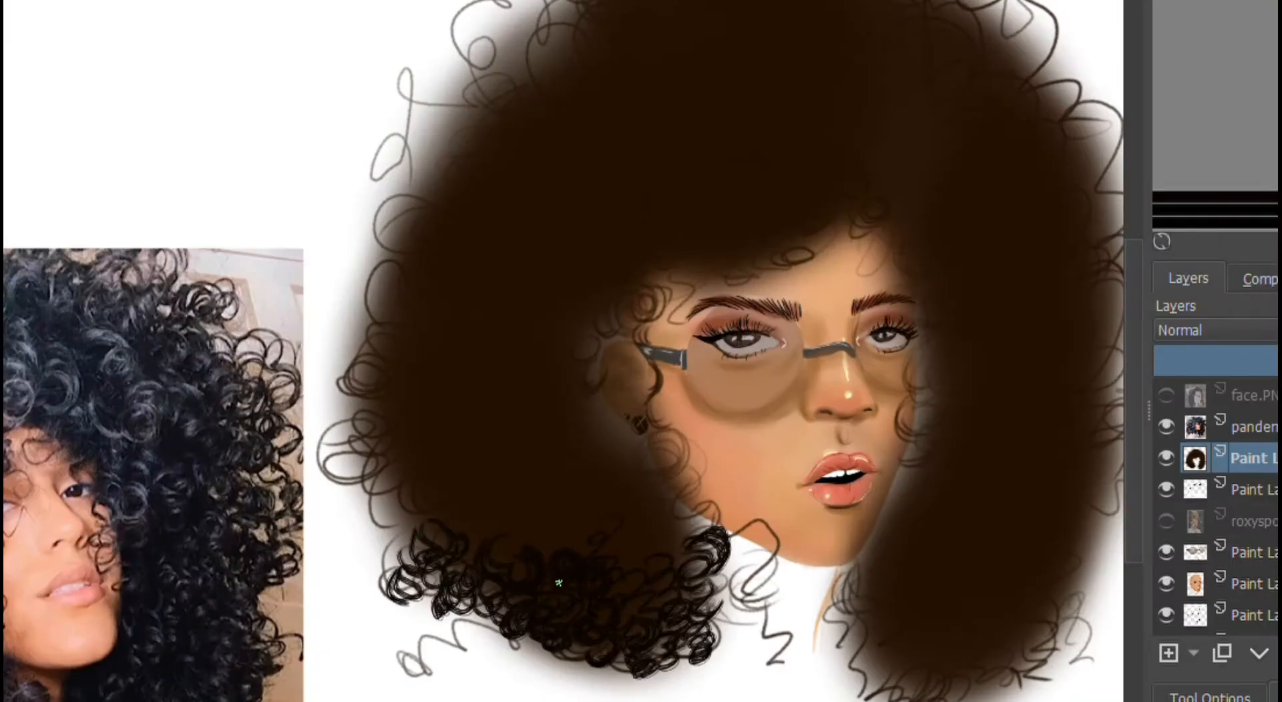
mouse_move(631, 568)
left_mouse_down()
mouse_move(658, 537)
mouse_move(711, 518)
left_mouse_up()
mouse_move(684, 447)
left_mouse_down()
mouse_move(698, 474)
mouse_move(664, 487)
mouse_move(697, 438)
mouse_move(701, 470)
left_mouse_up()
left_click_drag(648, 393, 671, 444)
mouse_move(635, 444)
left_mouse_down()
mouse_move(661, 508)
mouse_move(608, 524)
left_mouse_up()
- Draw black curls along the outer lower-left edge of the hair to break up its soft outline
mouse_move(391, 441)
left_mouse_down()
mouse_move(350, 491)
mouse_move(374, 534)
left_mouse_up()
mouse_move(370, 561)
left_mouse_down()
mouse_move(387, 530)
mouse_move(357, 501)
left_mouse_up()
left_click_drag(364, 514, 344, 467)
left_click_drag(370, 410, 324, 434)
mouse_move(387, 467)
left_mouse_down()
mouse_move(394, 520)
mouse_move(437, 541)
left_mouse_up()
left_click_drag(457, 524, 504, 514)
- Draw larger black curls up the outer left edge of the hair
scroll(648, 646, "left", 3)
left_click_drag(537, 304, 467, 341)
left_click_drag(481, 280, 434, 401)
left_click_drag(460, 360, 467, 427)
mouse_move(493, 274)
left_mouse_down()
mouse_move(468, 234)
mouse_move(554, 173)
left_mouse_up()
left_click_drag(513, 373, 557, 394)
- Add black curls inside the lower-left hair mass and around the ear and temple
left_click_drag(690, 516, 674, 551)
left_click_drag(634, 410, 591, 460)
left_click_drag(721, 418, 681, 497)
left_click_drag(566, 492, 631, 481)
left_click_drag(747, 454, 727, 489)
mouse_move(718, 354)
left_mouse_down()
mouse_move(734, 381)
mouse_move(725, 357)
left_mouse_up()
left_click_drag(760, 290, 743, 322)
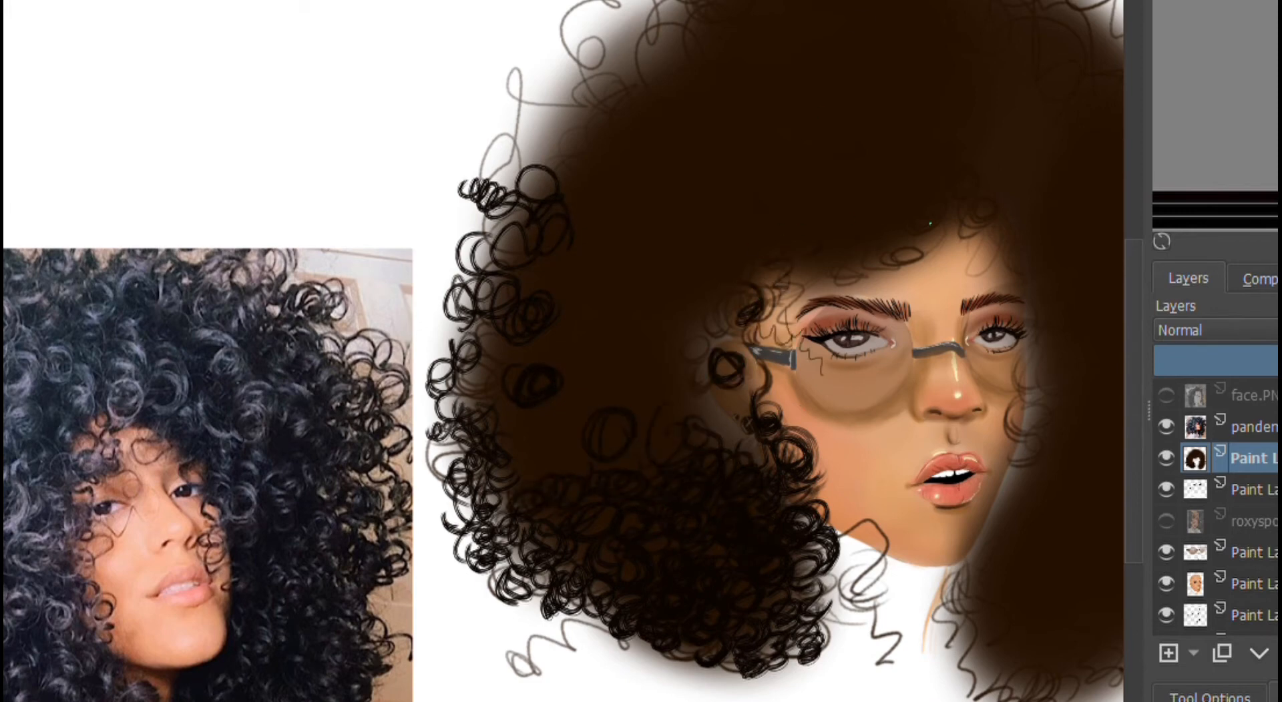
- Erase the hair covering the right glasses lens and fill the hair's left side and upper left with dense black curls
mouse_move(1020, 344)
left_mouse_down()
mouse_move(1012, 353)
mouse_move(1044, 355)
mouse_move(1027, 304)
left_mouse_up()
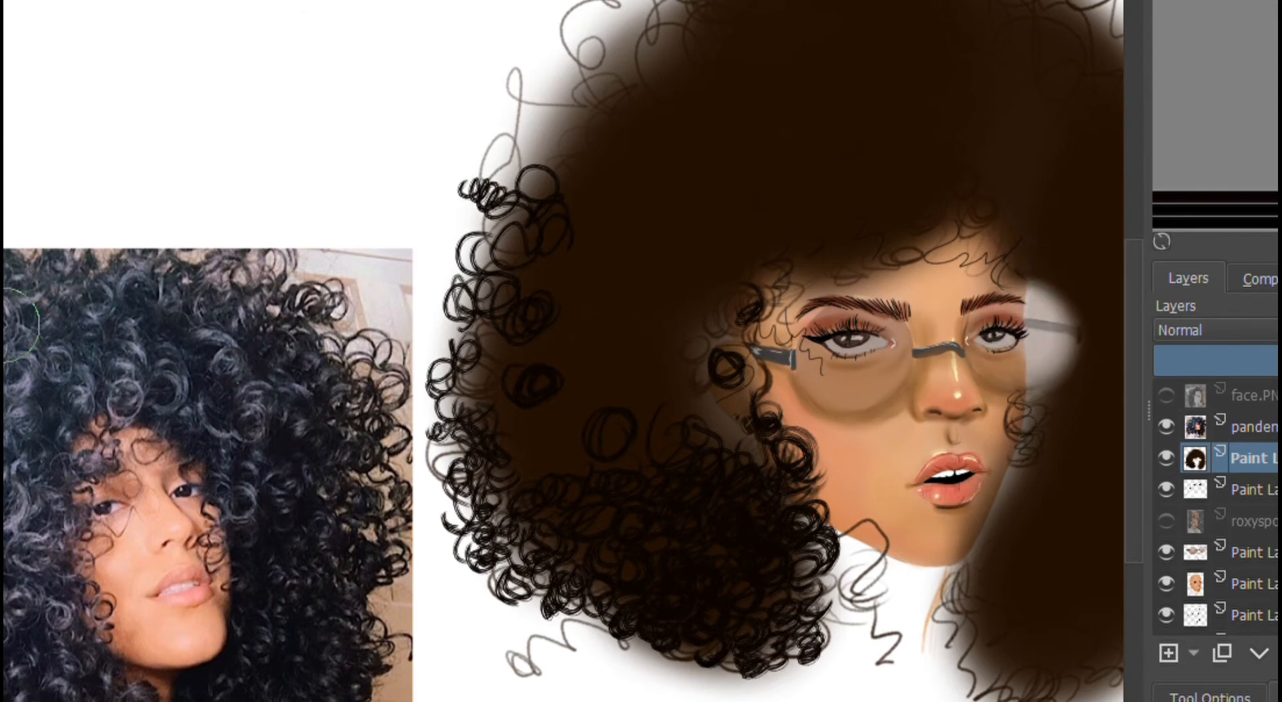
mouse_move(621, 207)
left_mouse_down()
mouse_move(566, 269)
mouse_move(538, 443)
mouse_move(629, 349)
mouse_move(734, 440)
mouse_move(641, 17)
mouse_move(467, 114)
mouse_move(719, 267)
mouse_move(587, 172)
mouse_move(480, 320)
mouse_move(651, 163)
mouse_move(587, 80)
mouse_move(723, 194)
mouse_move(787, 212)
mouse_move(707, 149)
mouse_move(800, 8)
mouse_move(905, 150)
left_mouse_up()
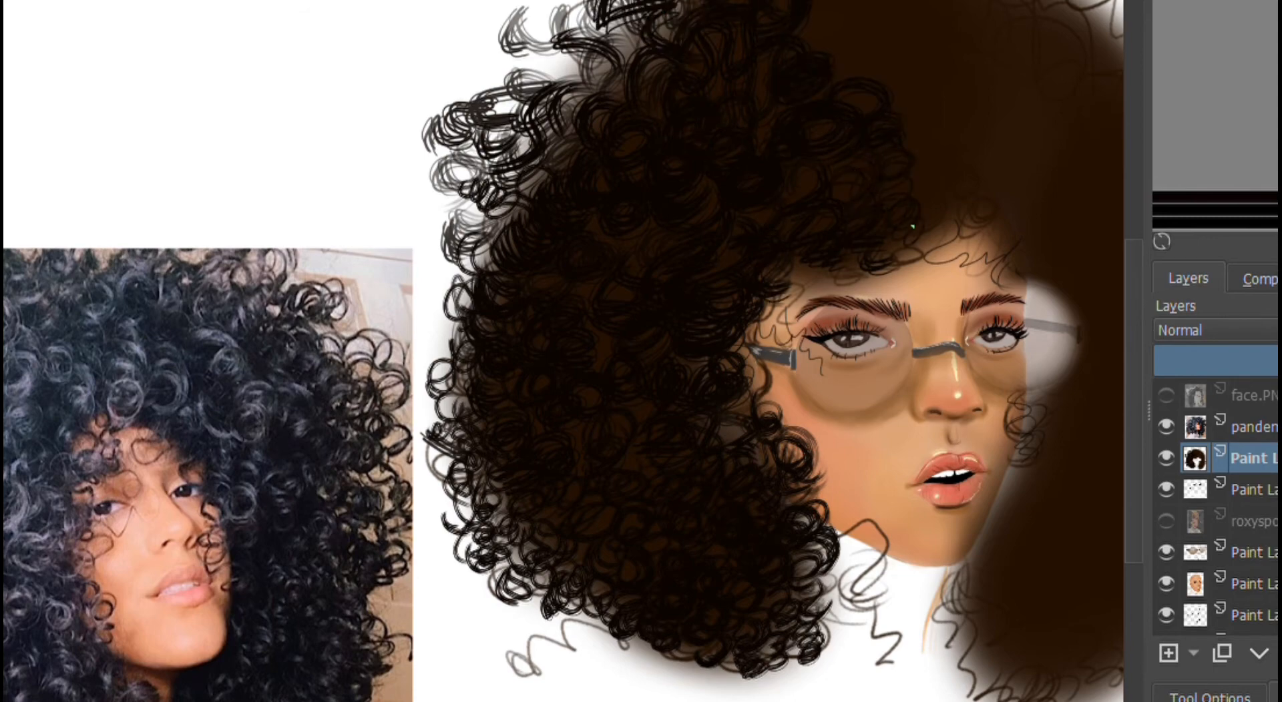
- Cover the fringe, crown and right side of the hair with dense black curls, including the edge beside the face
left_click_drag(912, 227, 704, 227)
left_click_drag(620, 14, 701, 87)
left_click_drag(821, 497, 795, 520)
mouse_move(781, 564)
left_mouse_down()
mouse_move(777, 575)
mouse_move(756, 565)
mouse_move(831, 300)
mouse_move(839, 374)
mouse_move(825, 378)
mouse_move(855, 305)
left_mouse_up()
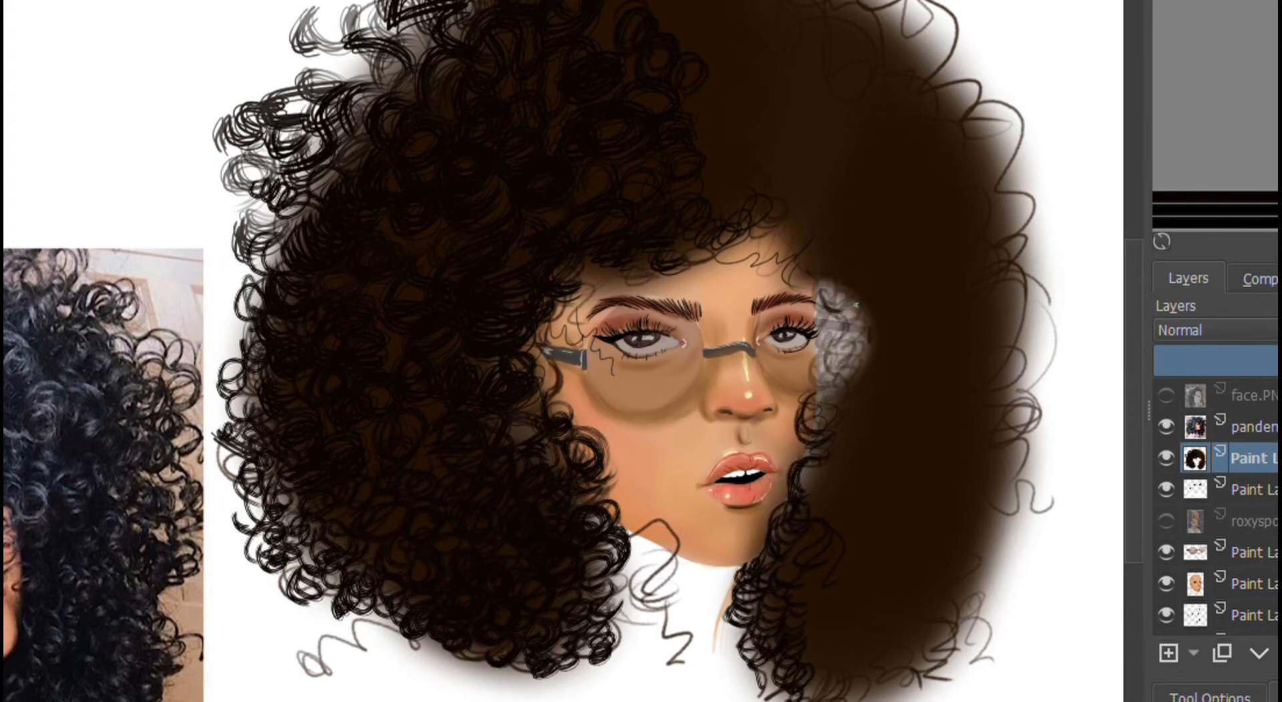
mouse_move(909, 436)
left_mouse_down()
mouse_move(881, 651)
mouse_move(941, 600)
mouse_move(881, 507)
mouse_move(809, 673)
mouse_move(897, 667)
mouse_move(867, 688)
mouse_move(1022, 468)
mouse_move(820, 478)
mouse_move(959, 450)
mouse_move(1068, 200)
mouse_move(863, 383)
mouse_move(767, 213)
mouse_move(734, 200)
mouse_move(721, 28)
mouse_move(988, 40)
mouse_move(801, 67)
mouse_move(227, 333)
mouse_move(1010, 153)
mouse_move(901, 122)
mouse_move(958, 206)
left_mouse_up()
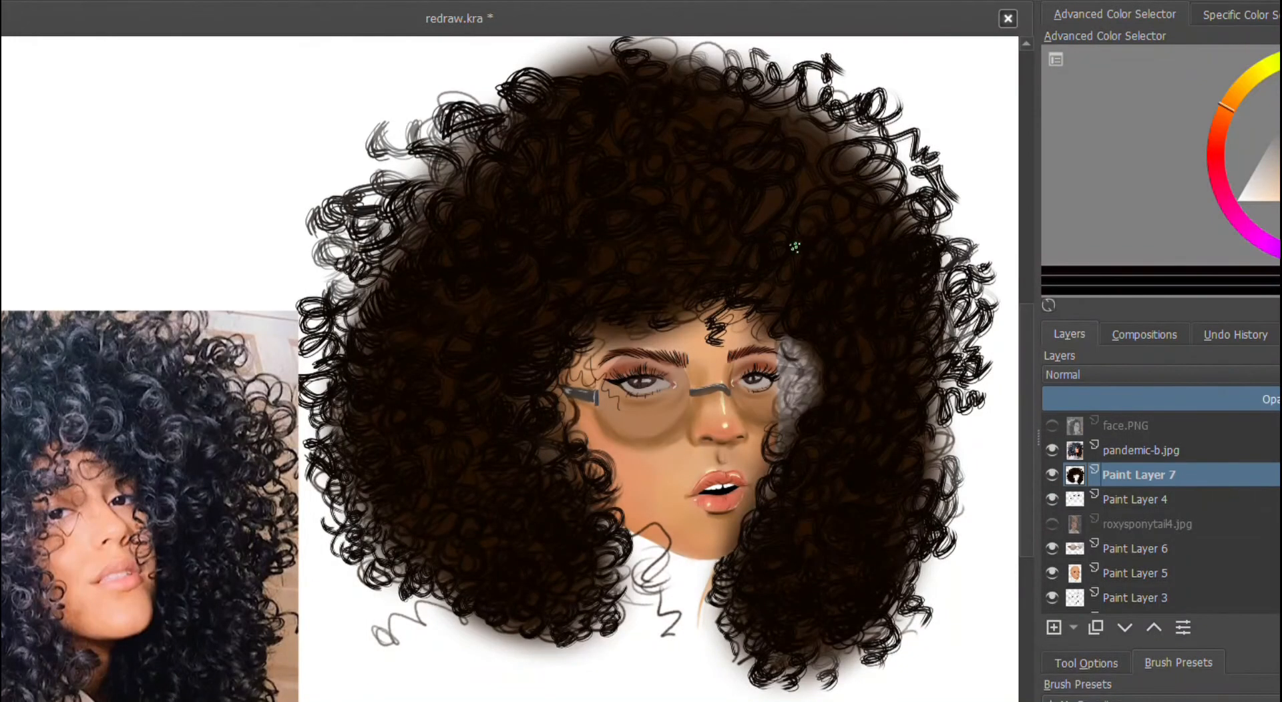
left_click_drag(808, 172, 796, 130)
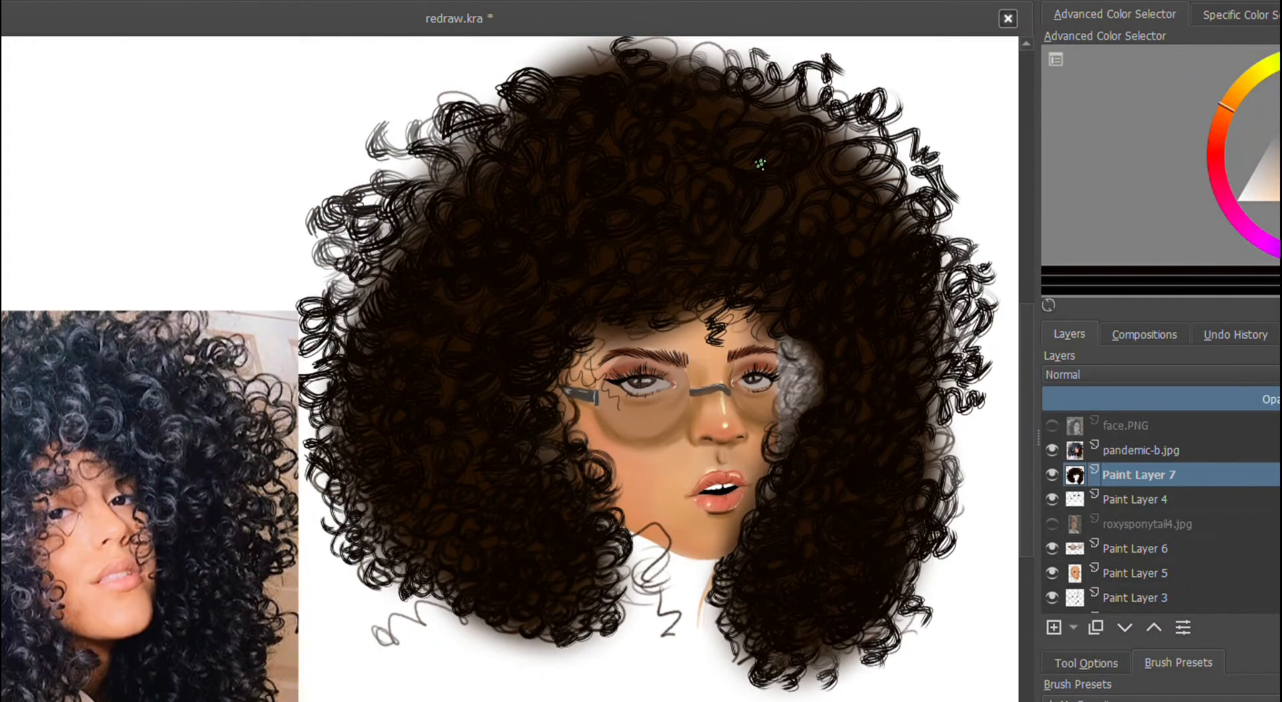
mouse_move(915, 563)
left_mouse_down()
mouse_move(932, 568)
mouse_move(881, 607)
left_mouse_up()
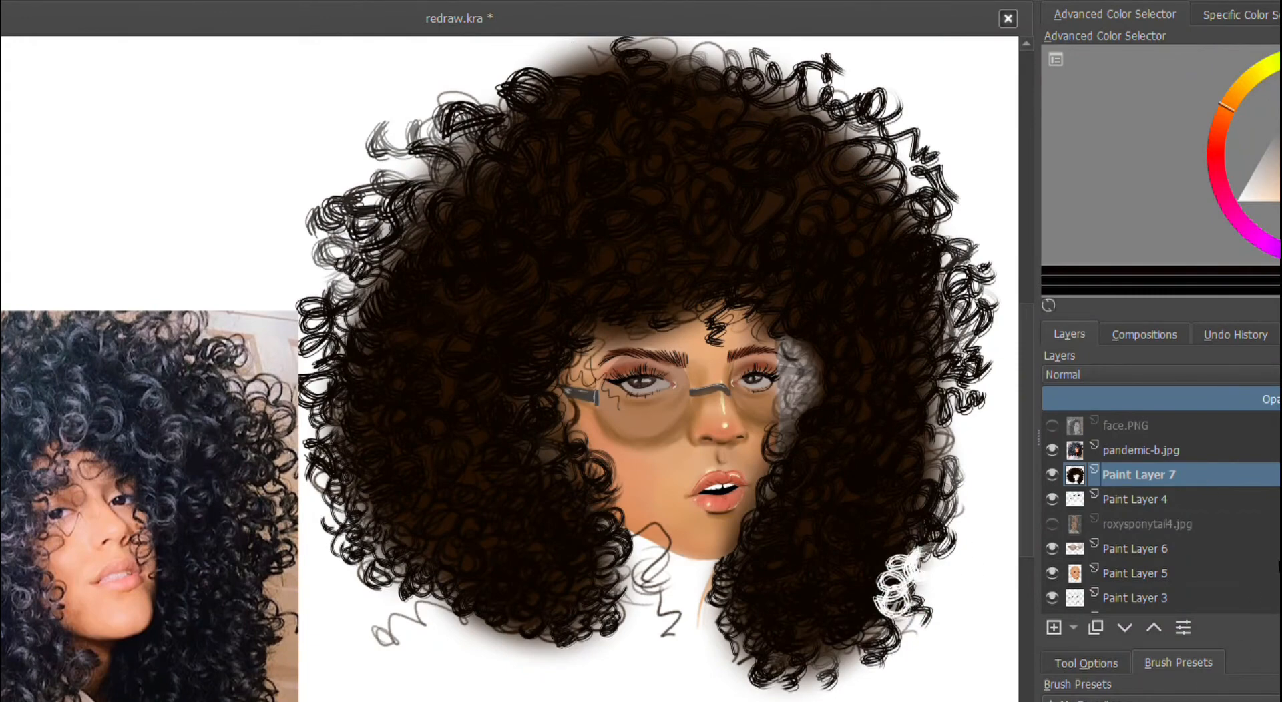
mouse_move(767, 668)
left_mouse_down()
mouse_move(730, 635)
mouse_move(730, 658)
mouse_move(910, 652)
mouse_move(878, 620)
mouse_move(903, 583)
mouse_move(815, 635)
mouse_move(855, 552)
mouse_move(982, 374)
left_mouse_up()
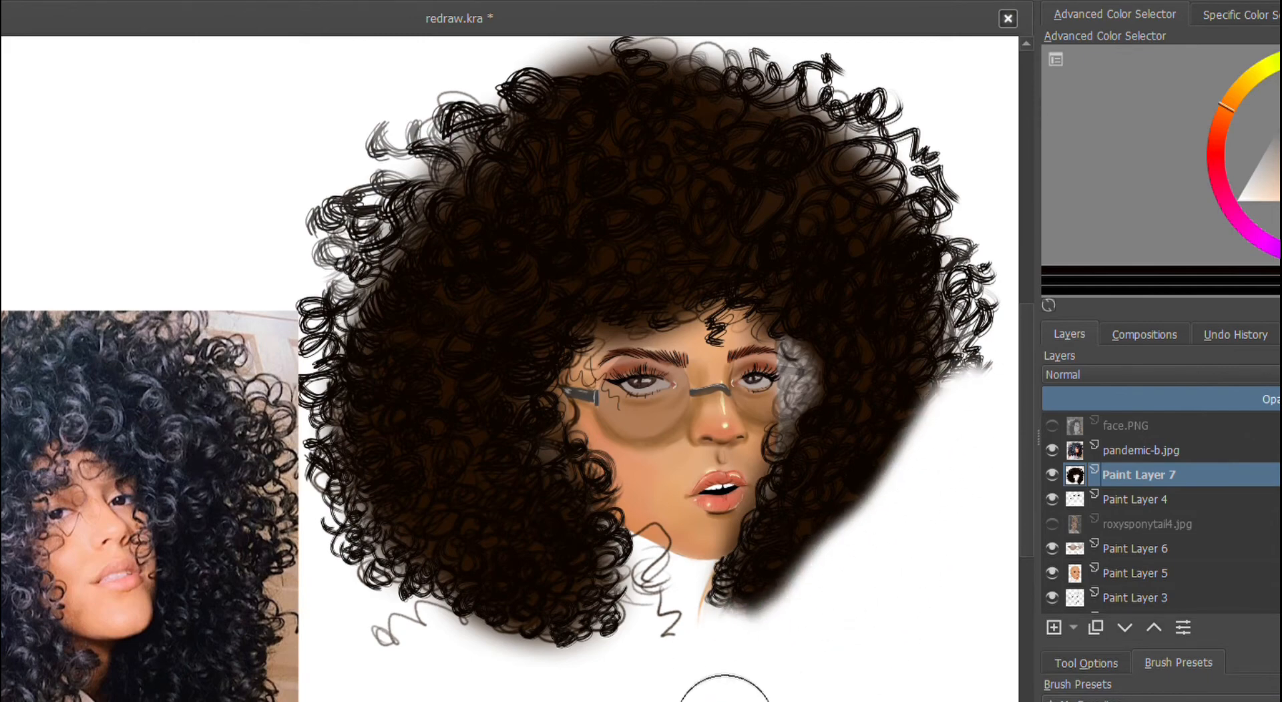
key("ctrl+z")
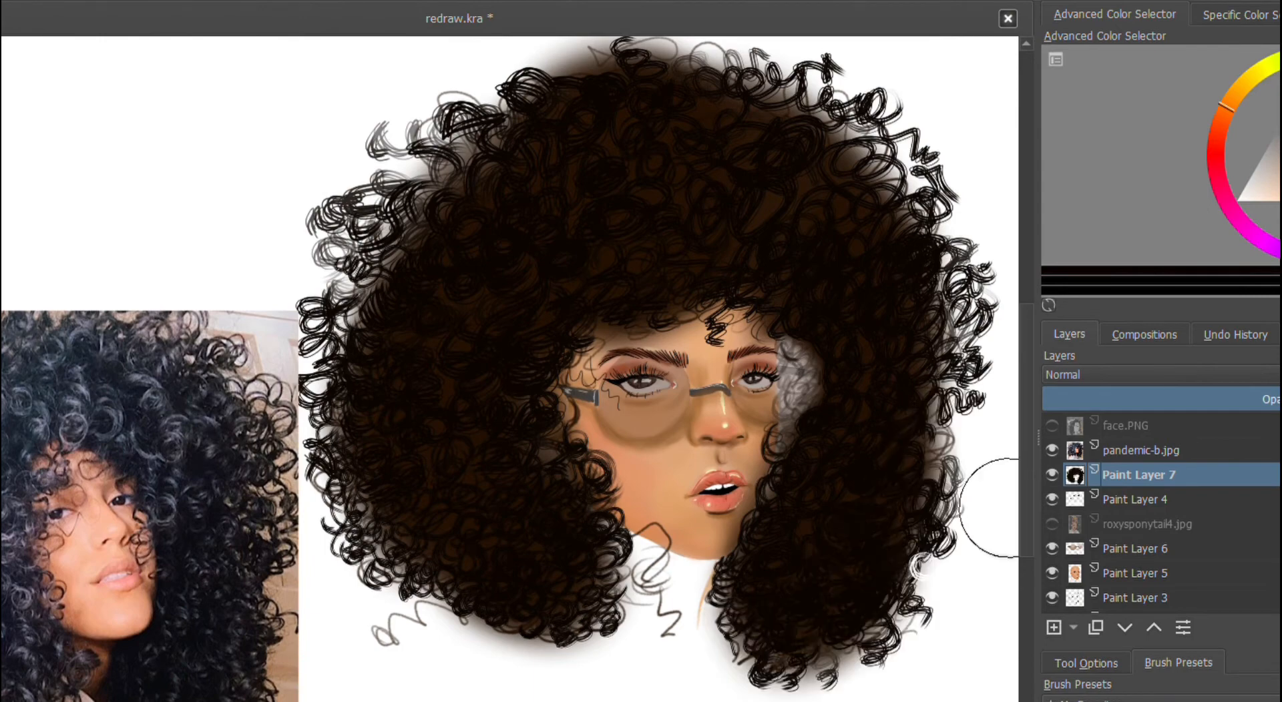
- Erase the top and bottom edges of the hair with a soft round eraser to shorten and reshape its outline
mouse_move(394, 144)
left_mouse_down()
mouse_move(629, 62)
mouse_move(864, 78)
mouse_move(581, 86)
mouse_move(750, 63)
mouse_move(904, 72)
left_mouse_up()
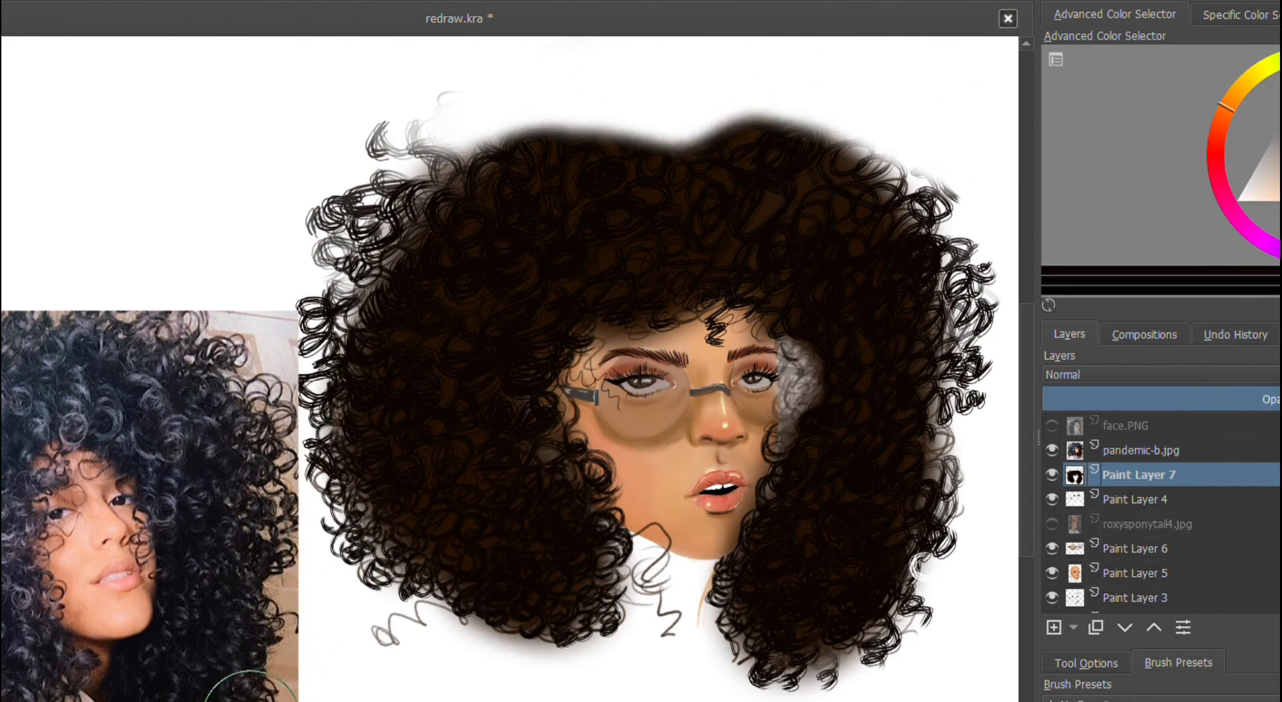
mouse_move(735, 691)
left_mouse_down()
mouse_move(792, 682)
mouse_move(709, 645)
mouse_move(813, 688)
mouse_move(987, 502)
mouse_move(904, 610)
mouse_move(924, 598)
left_mouse_up()
mouse_move(719, 656)
left_mouse_down()
mouse_move(804, 662)
mouse_move(852, 618)
mouse_move(928, 507)
mouse_move(913, 519)
mouse_move(961, 413)
left_mouse_up()
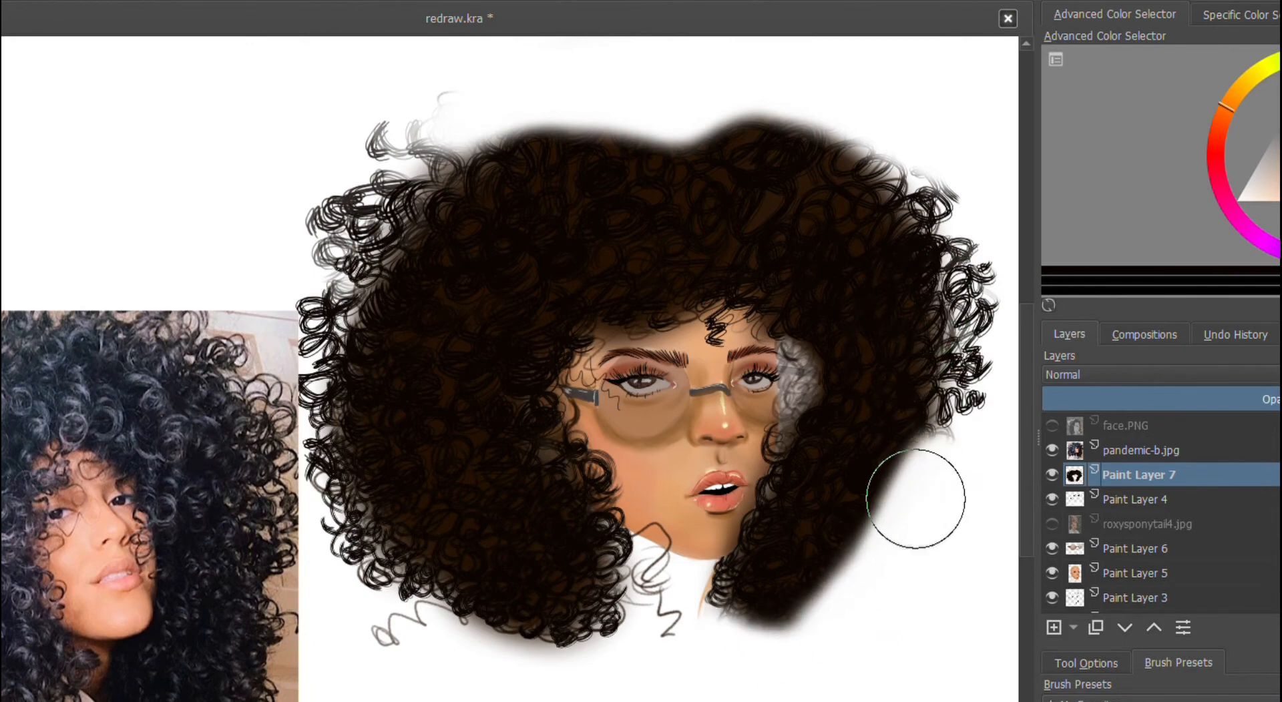
key("ctrl+z")
mouse_move(753, 603)
left_mouse_down()
mouse_move(719, 602)
mouse_move(743, 622)
mouse_move(731, 596)
mouse_move(772, 639)
mouse_move(868, 586)
mouse_move(761, 599)
mouse_move(727, 587)
mouse_move(855, 594)
mouse_move(793, 595)
mouse_move(910, 549)
mouse_move(949, 515)
left_mouse_up()
mouse_move(621, 642)
left_mouse_down()
mouse_move(441, 611)
mouse_move(624, 581)
mouse_move(498, 630)
mouse_move(400, 582)
mouse_move(428, 592)
left_mouse_up()
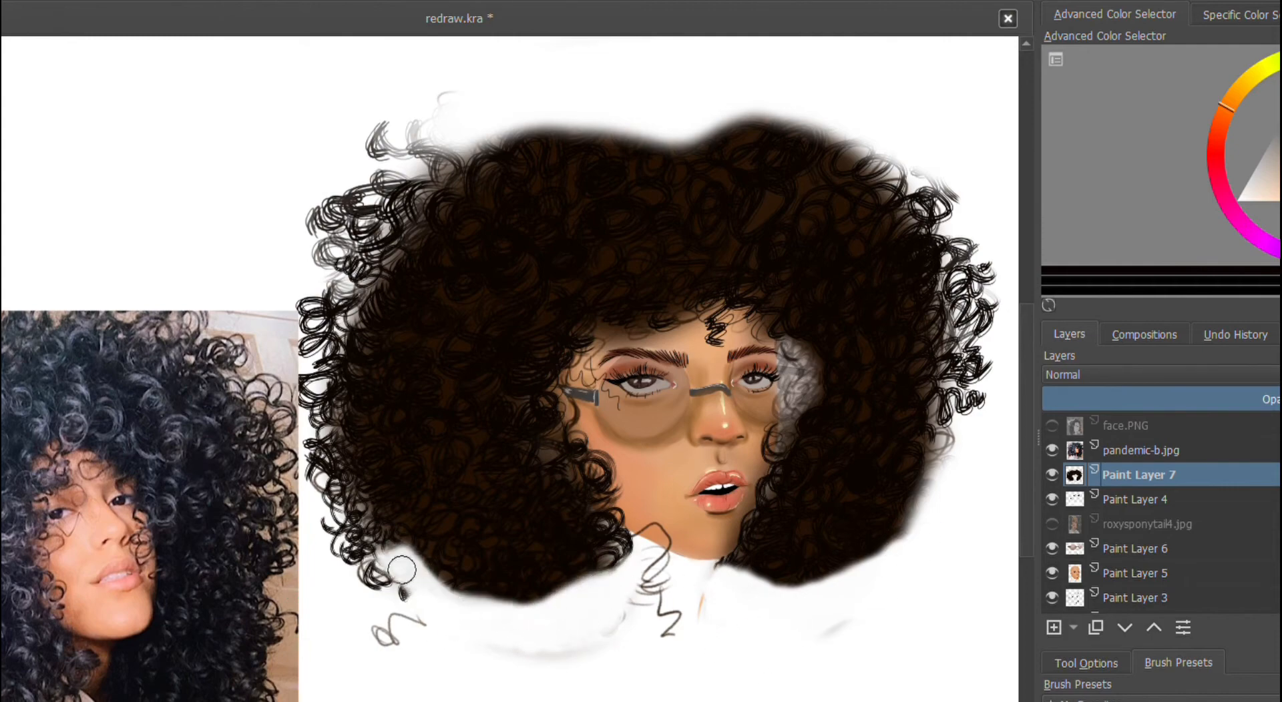
- Undo the last erasing strokes at the lower-left edge of the hair
key("ctrl+z")
key("ctrl+z")
key("ctrl+z")
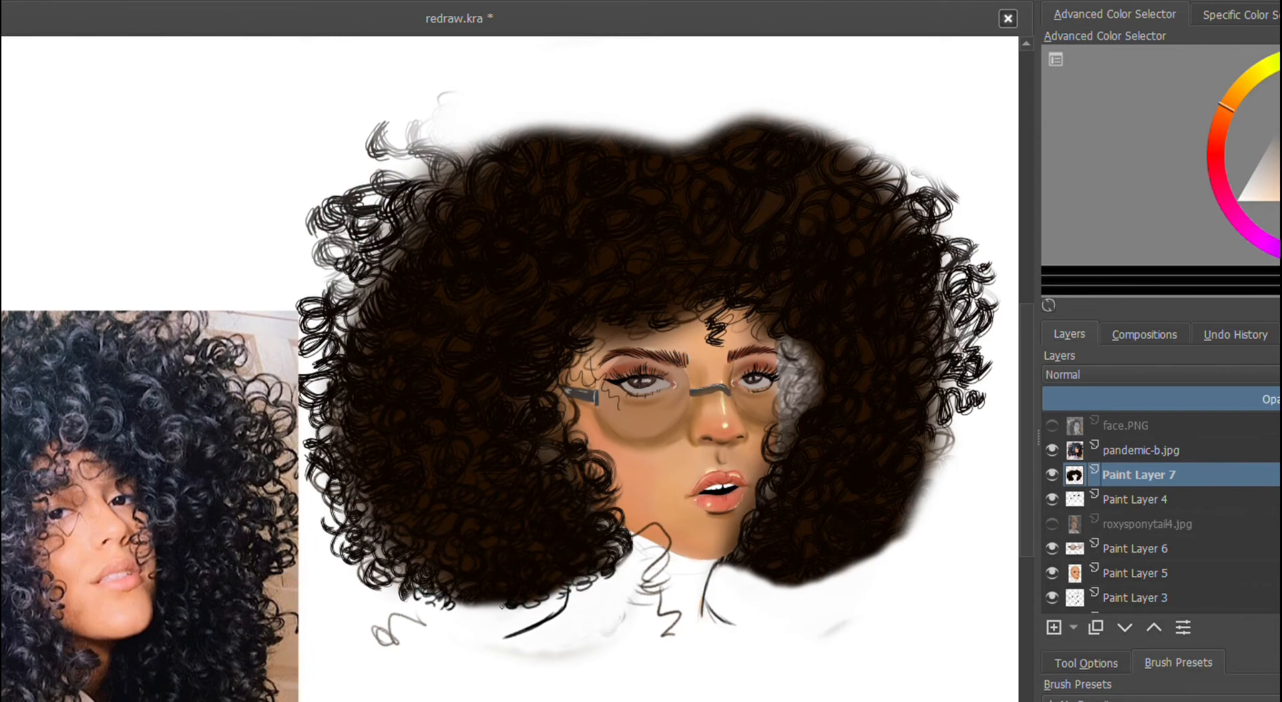
- Redraw black curls along the trimmed bottom edges of the hair on both sides of the neck
mouse_move(471, 605)
left_mouse_down()
mouse_move(467, 617)
mouse_move(484, 608)
left_mouse_up()
left_click_drag(531, 604, 542, 608)
left_click_drag(462, 620, 494, 604)
mouse_move(722, 566)
left_mouse_down()
mouse_move(745, 579)
mouse_move(801, 592)
left_mouse_up()
left_click_drag(817, 584, 836, 572)
left_click_drag(936, 465, 911, 521)
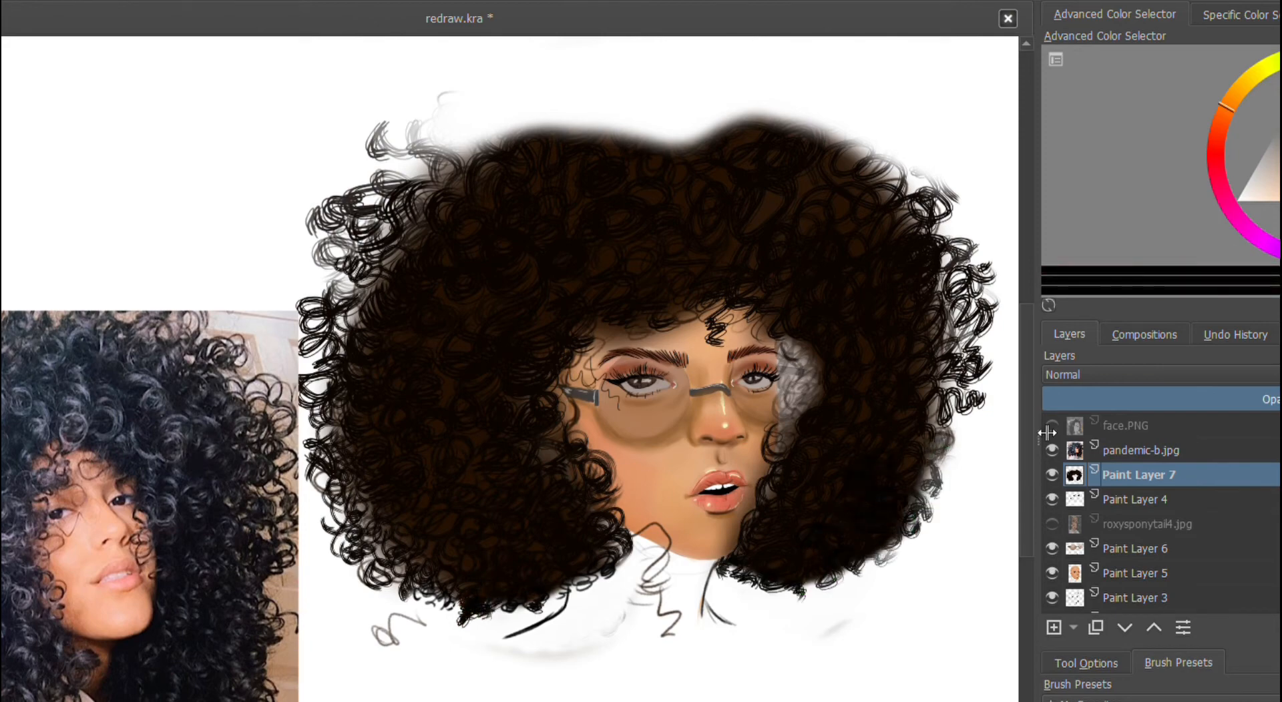
- Draw black curls along the trimmed top edge and the right outer edge of the hair
mouse_move(442, 127)
left_mouse_down()
mouse_move(674, 134)
mouse_move(773, 107)
mouse_move(928, 191)
left_mouse_up()
mouse_move(651, 144)
left_mouse_down()
mouse_move(674, 120)
mouse_move(634, 114)
left_mouse_up()
left_click_drag(614, 116, 661, 147)
left_click_drag(734, 134, 777, 93)
left_click_drag(955, 420, 934, 518)
left_click_drag(895, 554, 821, 600)
mouse_move(837, 578)
left_mouse_down()
mouse_move(925, 531)
mouse_move(922, 447)
left_mouse_up()
left_click_drag(938, 221, 954, 287)
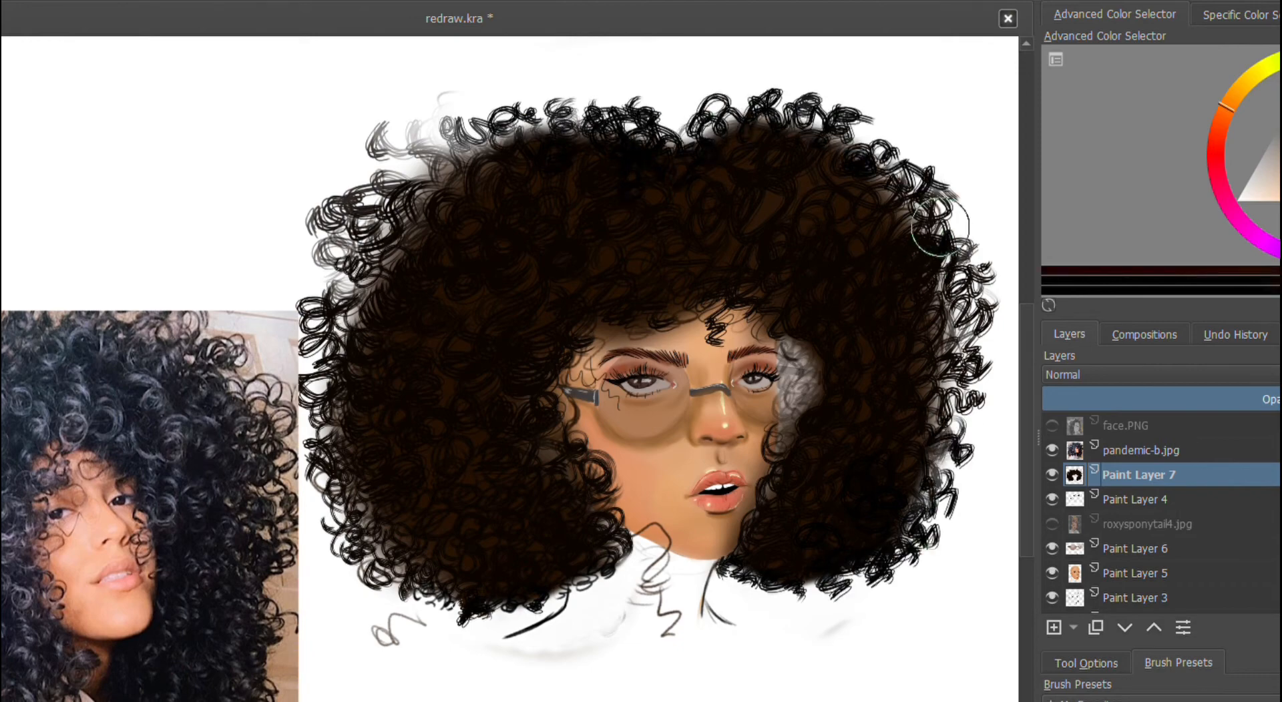
- Shade the right side and crown of the hair with soft dark brown strokes using a 194.66 px brush
left_click_drag(935, 237, 947, 363)
left_click_drag(894, 177, 925, 448)
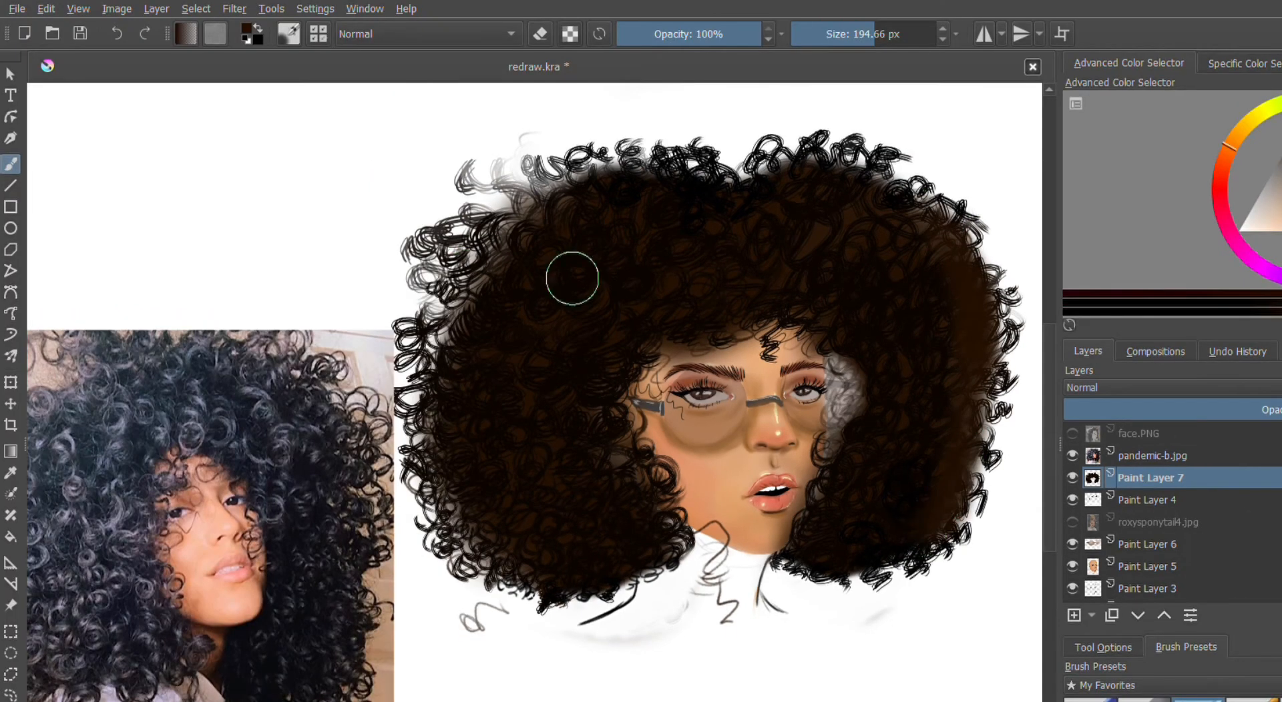
mouse_move(572, 278)
left_mouse_down()
mouse_move(434, 414)
mouse_move(672, 178)
mouse_move(930, 235)
mouse_move(923, 503)
left_mouse_up()
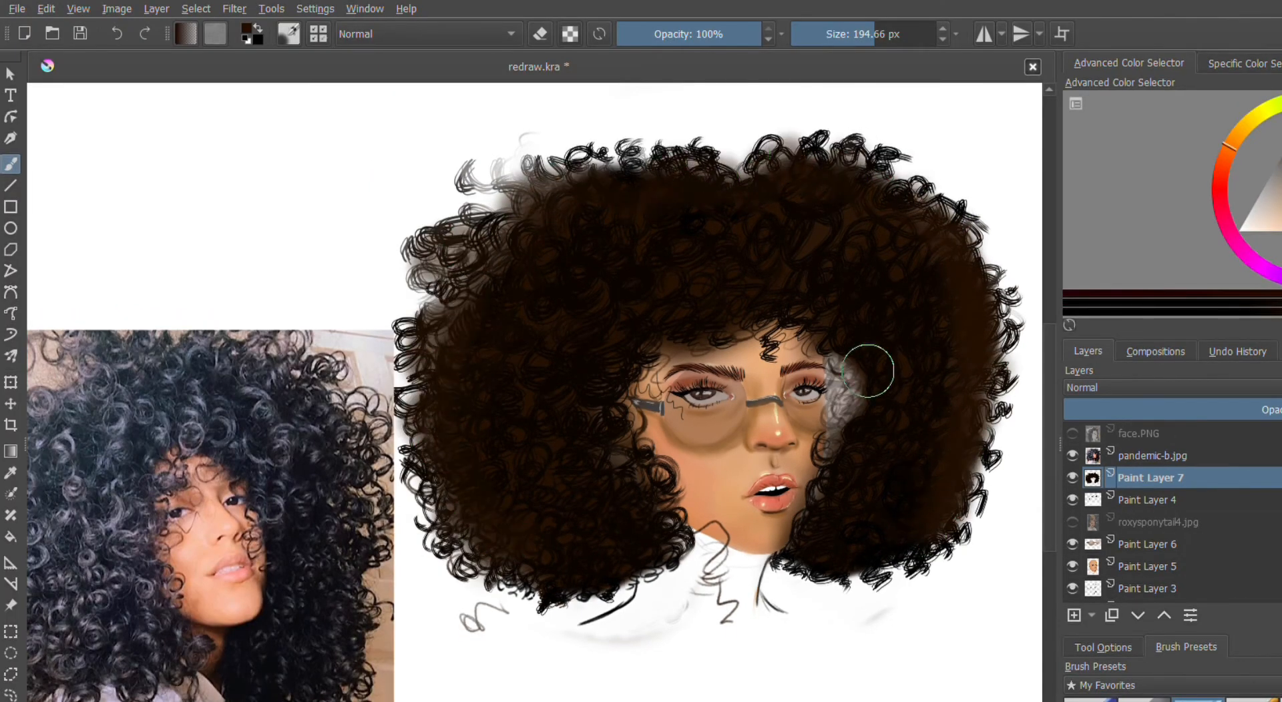
- Darken the grey patch beside the right eye with a soft dark brown stroke at 68% opacity
key("i")
key("i")
key("i")
left_click_drag(867, 338, 845, 431)
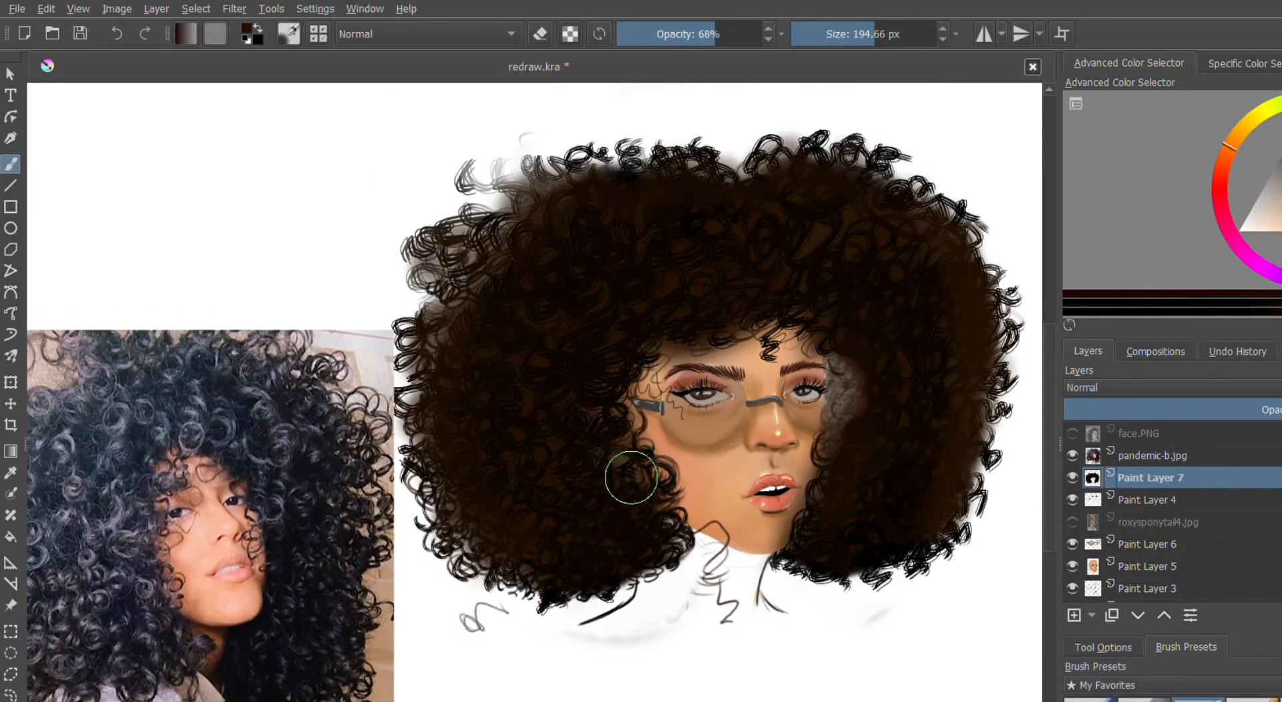
- Erase the stray sketch curls below and above the hair, and clean up the strands on the forehead at 100% opacity
left_click(758, 34)
left_click(539, 33)
left_click_drag(716, 523, 510, 627)
left_click_drag(531, 140, 522, 119)
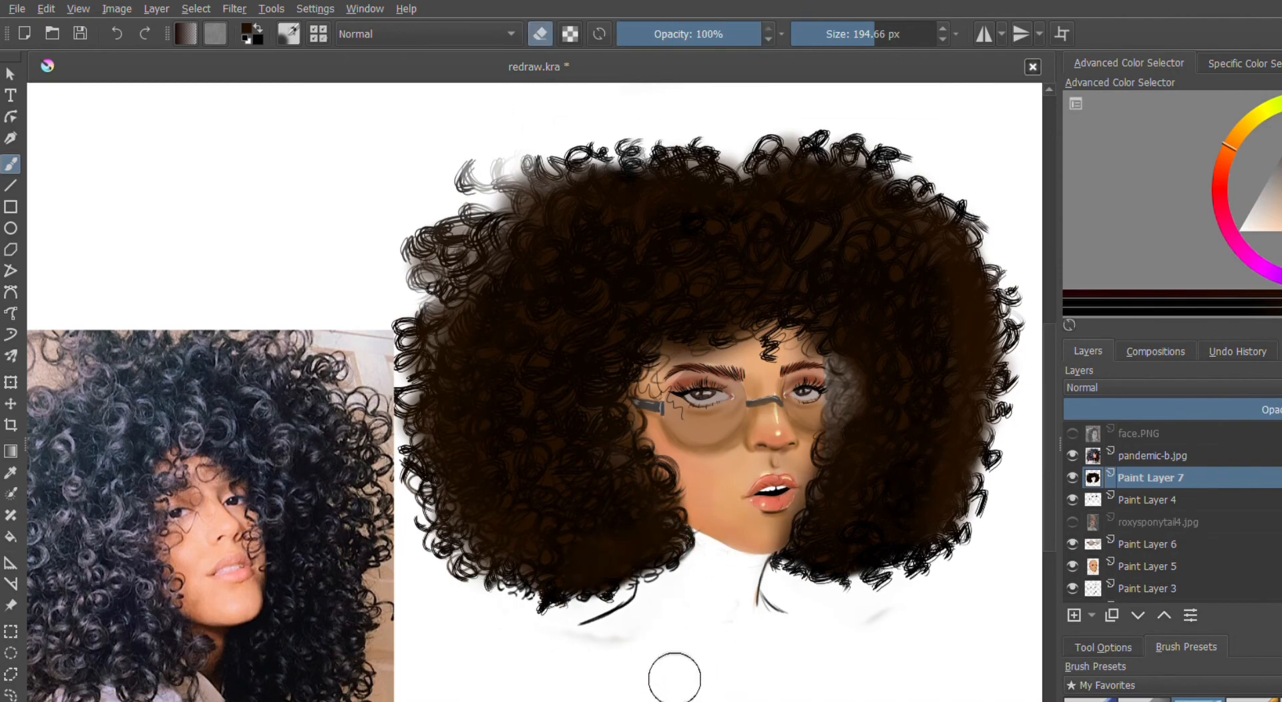
left_click_drag(689, 361, 737, 366)
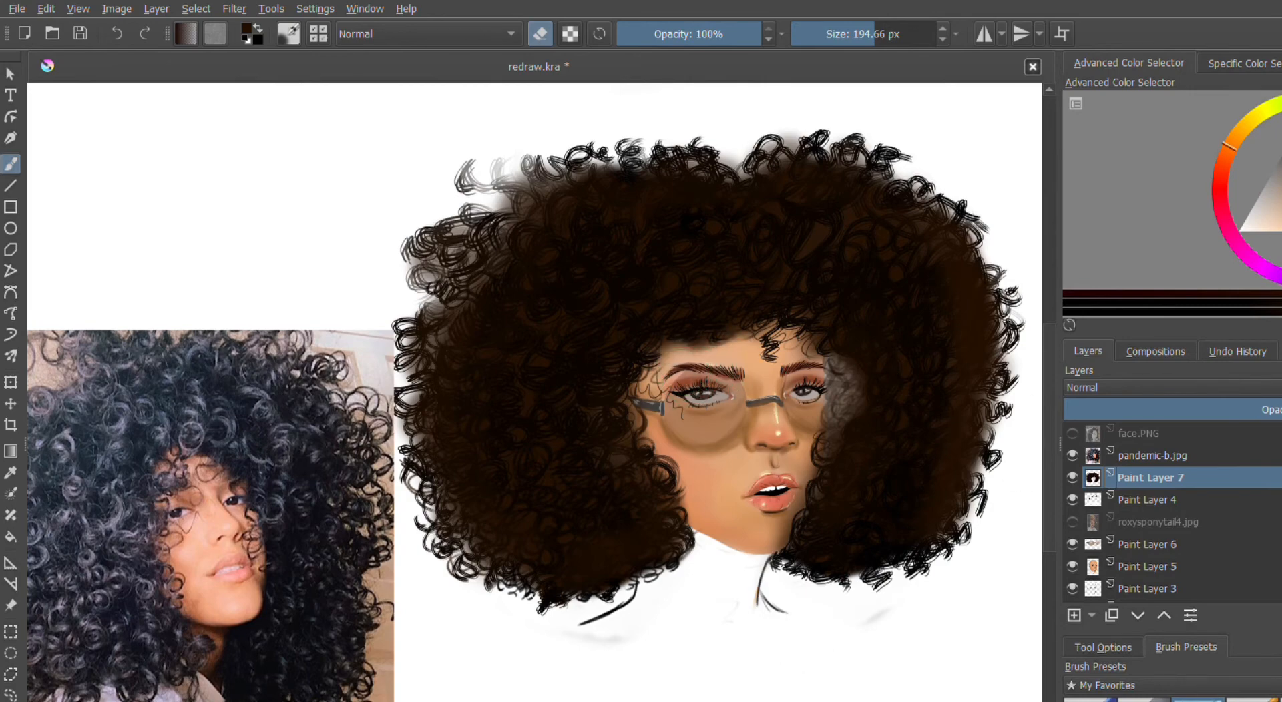
- Add a paint layer above Paint Layer 7 and paint brown textured curls over the left side of the hair
left_click(1073, 616)
key("e")
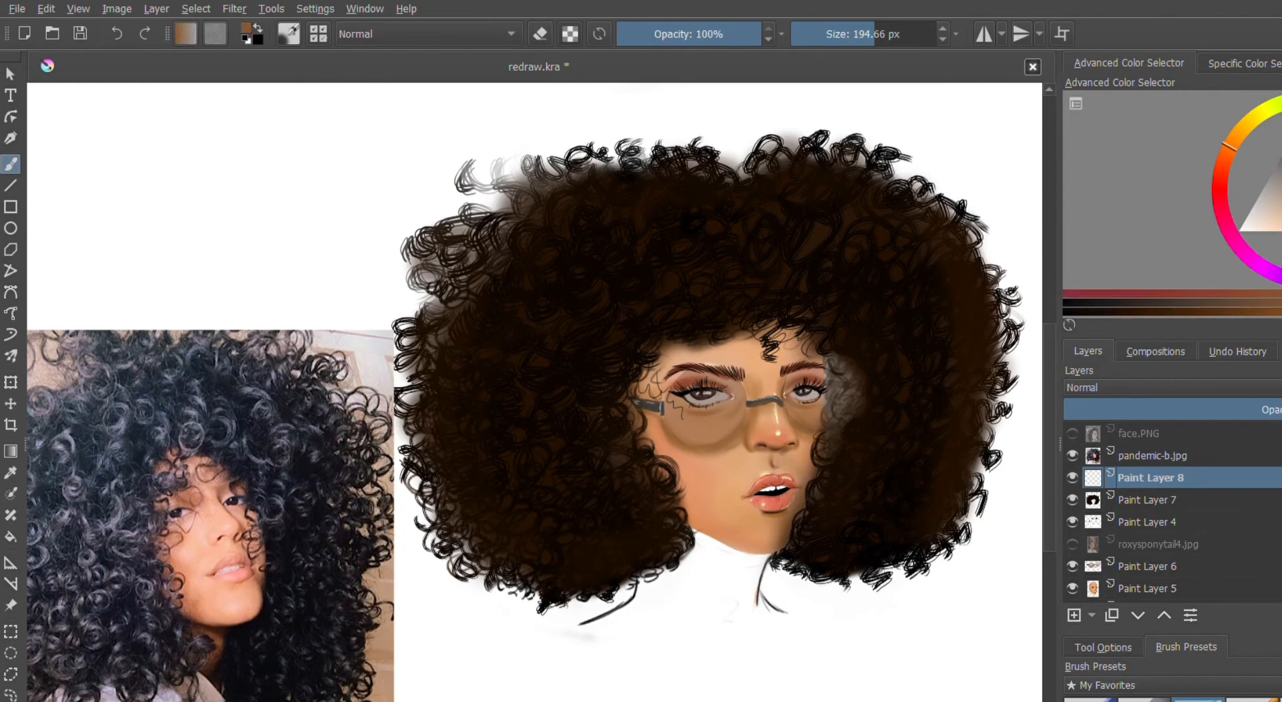
key("slash")
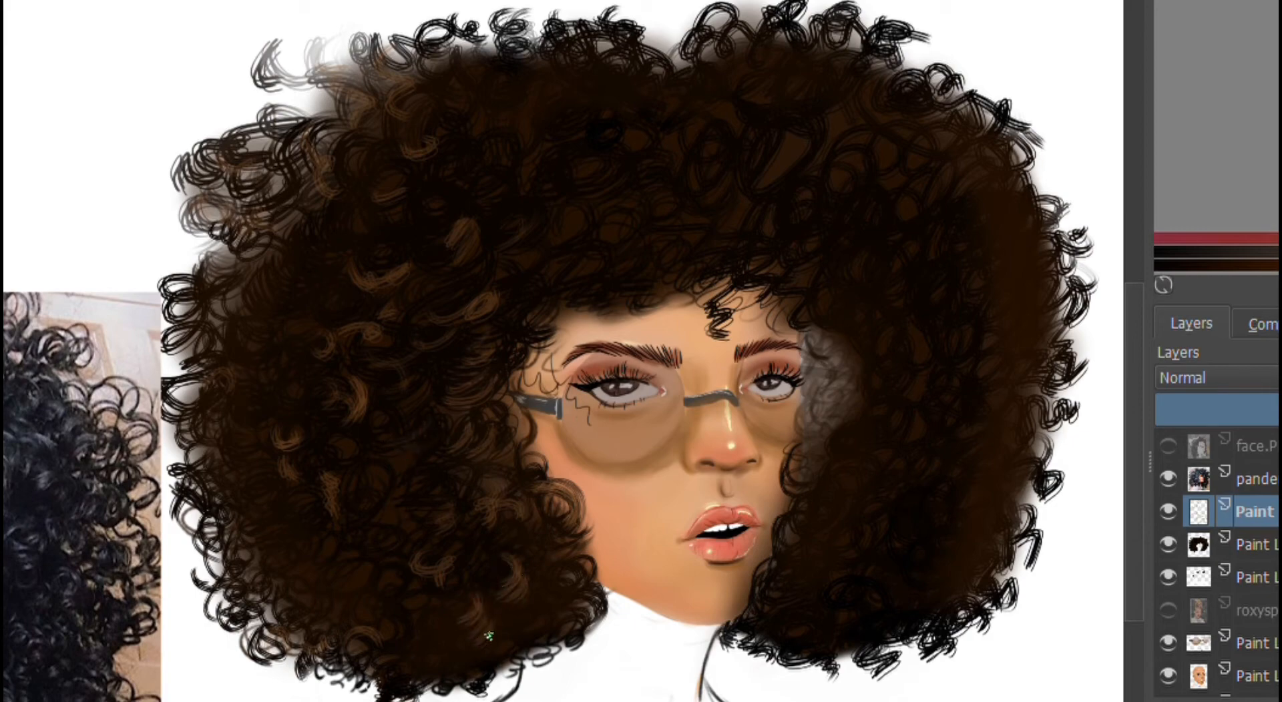
scroll(468, 588, "up", 2)
mouse_move(309, 603)
left_mouse_down()
mouse_move(258, 672)
mouse_move(238, 563)
mouse_move(230, 597)
mouse_move(114, 467)
mouse_move(211, 523)
mouse_move(400, 331)
left_mouse_up()
mouse_move(328, 175)
left_mouse_down()
mouse_move(184, 164)
mouse_move(110, 261)
left_mouse_up()
left_click_drag(490, 540, 404, 633)
- Paint brown curl highlights above the forehead and fill in more along the left side of the hair
scroll(719, 374, "up", 3)
mouse_move(711, 325)
left_mouse_down()
mouse_move(719, 373)
mouse_move(641, 398)
mouse_move(655, 214)
mouse_move(544, 106)
mouse_move(521, 172)
mouse_move(367, 245)
left_mouse_up()
mouse_move(637, 239)
left_mouse_down()
mouse_move(623, 289)
mouse_move(763, 271)
left_mouse_up()
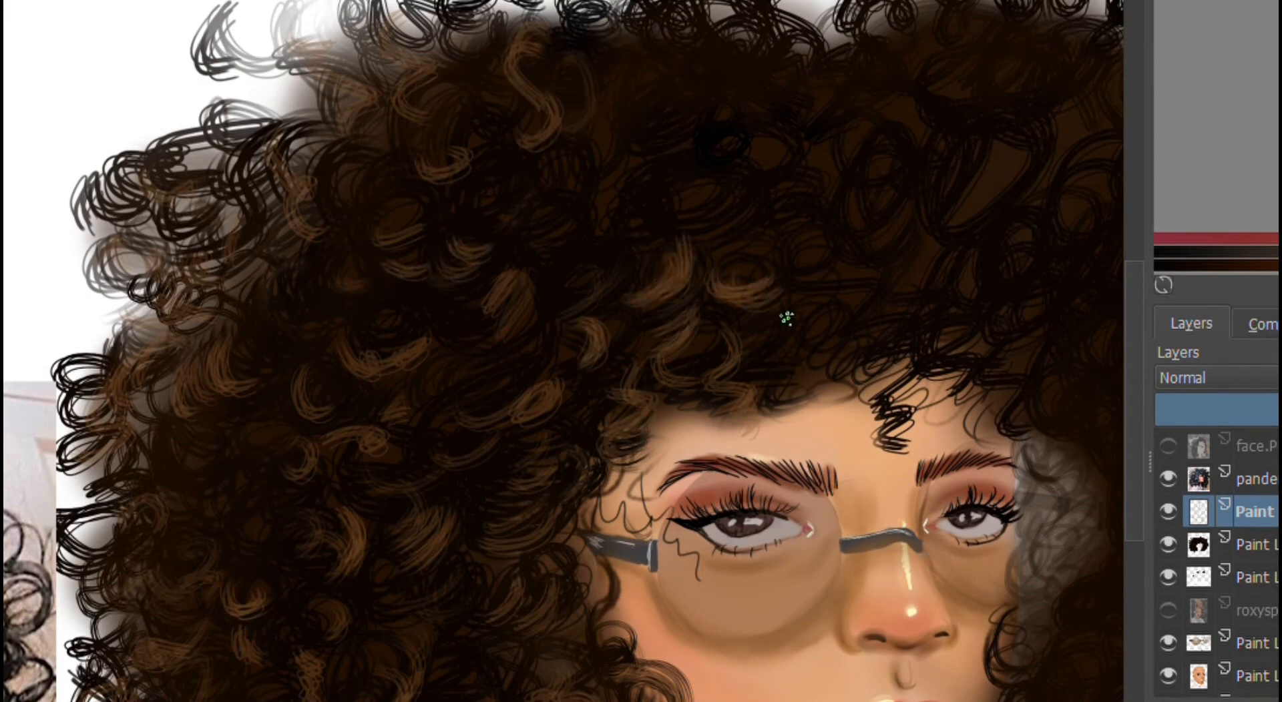
mouse_move(444, 668)
left_mouse_down()
mouse_move(470, 647)
mouse_move(534, 688)
left_mouse_up()
left_click_drag(210, 482, 267, 554)
left_click_drag(250, 430, 287, 400)
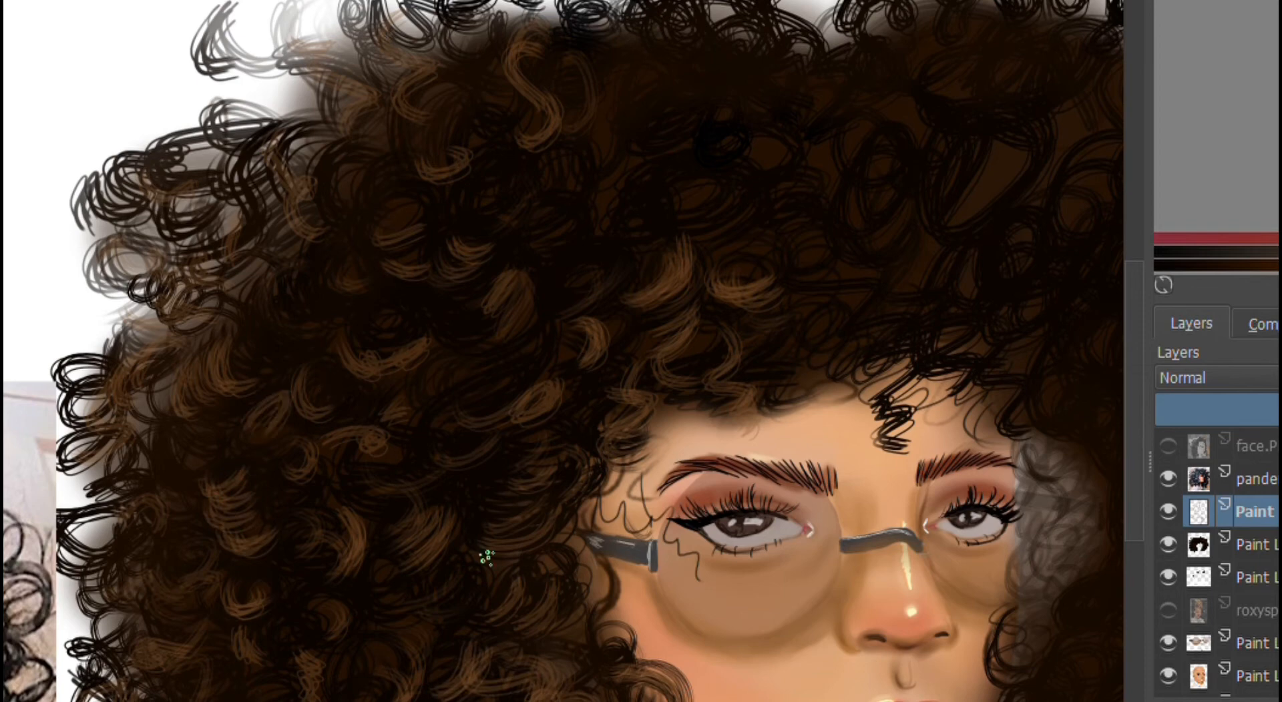
- Cover the crown of the hair with brown textured curl strokes
mouse_move(968, 215)
left_mouse_down()
mouse_move(1026, 127)
mouse_move(961, 217)
left_mouse_up()
mouse_move(644, 172)
left_mouse_down()
mouse_move(604, 200)
mouse_move(671, 240)
left_mouse_up()
left_click_drag(661, 133, 623, 123)
left_click_drag(681, 167, 758, 181)
mouse_move(534, 197)
left_mouse_down()
mouse_move(491, 235)
mouse_move(528, 194)
left_mouse_up()
left_click_drag(711, 13, 694, 73)
mouse_move(784, 94)
left_mouse_down()
mouse_move(833, 229)
mouse_move(924, 287)
mouse_move(887, 98)
mouse_move(746, 58)
mouse_move(794, 67)
left_mouse_up()
- Paint brown textured curls down the right side of the hair to its outer edge
scroll(563, 351, "right", 4)
left_click_drag(617, 648, 681, 664)
left_click_drag(678, 556, 761, 664)
mouse_move(913, 638)
left_mouse_down()
mouse_move(953, 387)
mouse_move(835, 358)
mouse_move(796, 497)
mouse_move(810, 567)
mouse_move(867, 494)
mouse_move(609, 387)
mouse_move(636, 358)
mouse_move(411, 177)
mouse_move(294, 57)
mouse_move(375, 202)
mouse_move(580, 37)
mouse_move(709, 88)
mouse_move(778, 177)
mouse_move(703, 274)
mouse_move(623, 266)
mouse_move(747, 97)
mouse_move(902, 192)
mouse_move(856, 162)
mouse_move(749, 313)
mouse_move(724, 449)
mouse_move(775, 577)
left_mouse_up()
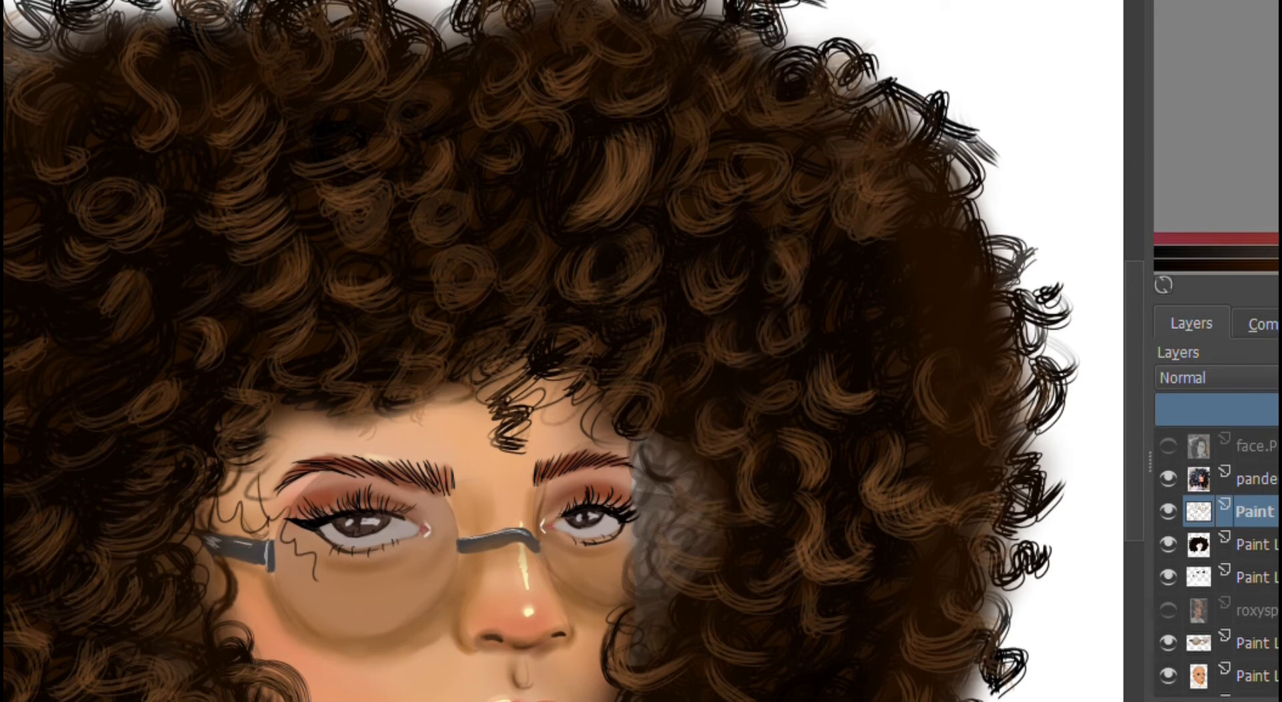
mouse_move(867, 280)
left_mouse_down()
mouse_move(942, 150)
mouse_move(992, 244)
mouse_move(1008, 420)
left_mouse_up()
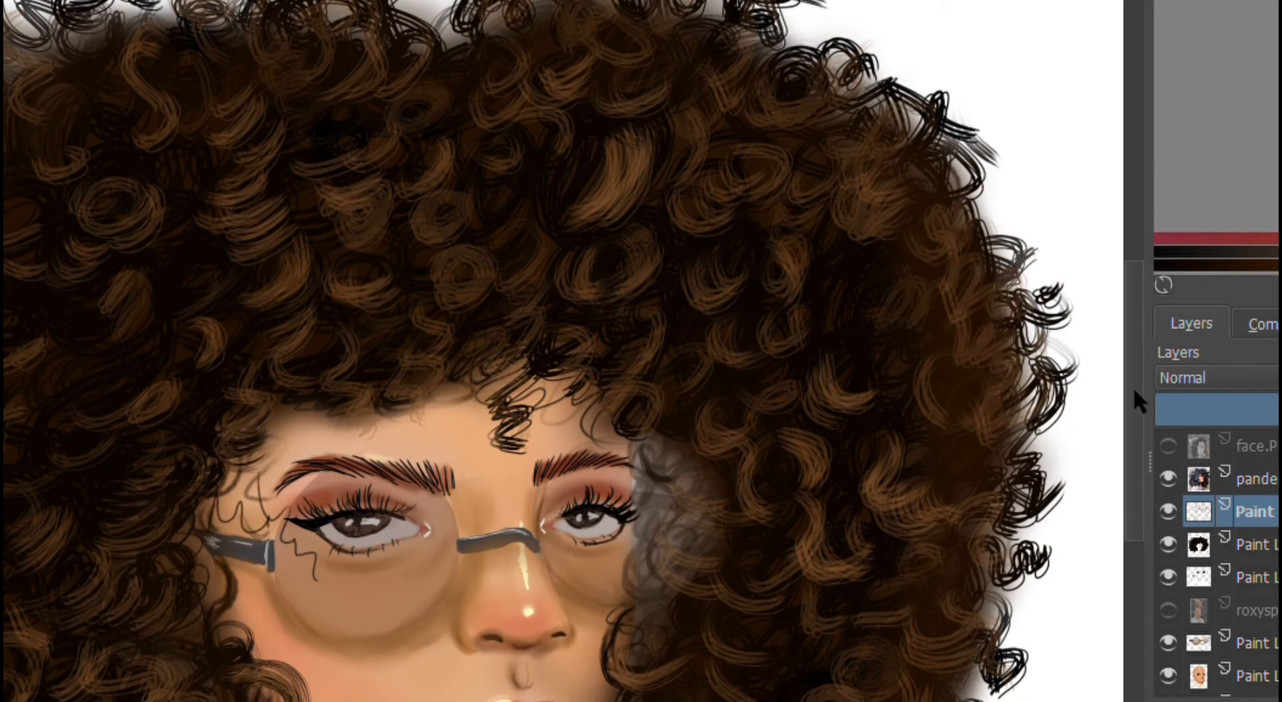
- Airbrush black shadows between the curls on the left side of the hair at 112.65 px and 100% opacity
key("d")
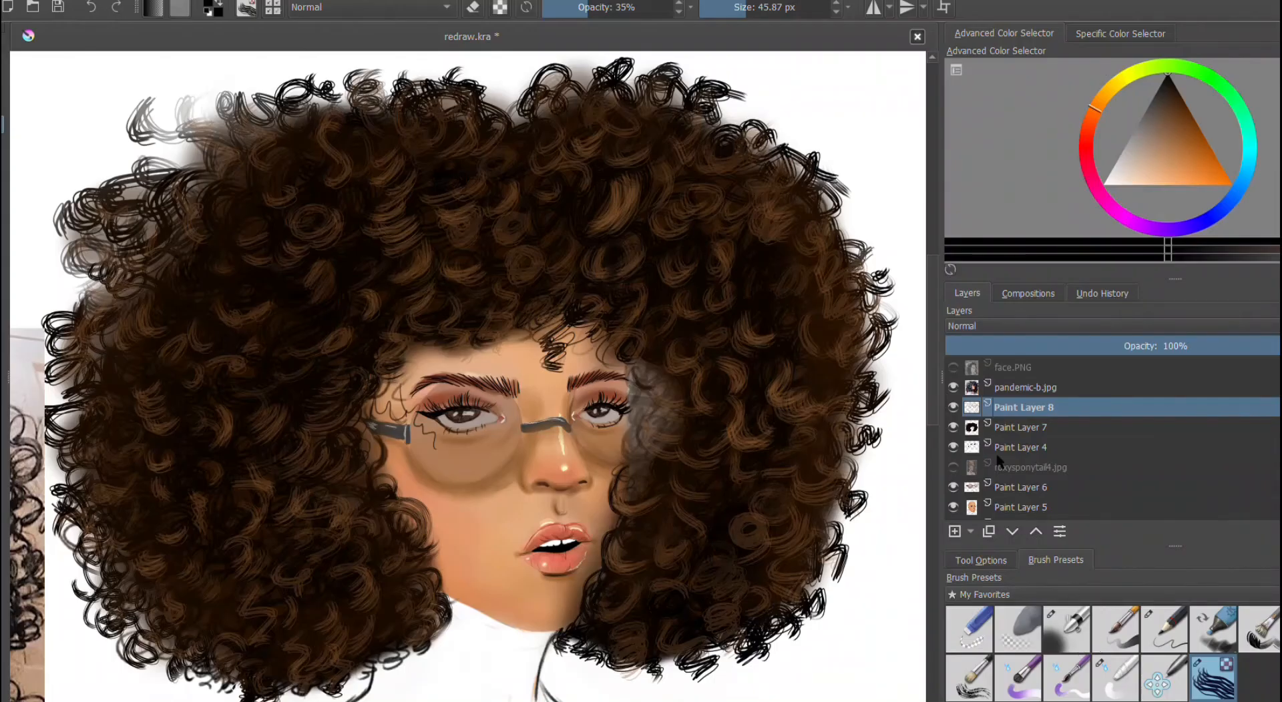
key("/")
mouse_move(775, 12)
left_mouse_down()
mouse_move(733, 29)
mouse_move(762, 12)
left_mouse_up()
mouse_move(298, 261)
left_mouse_down()
mouse_move(288, 287)
mouse_move(290, 268)
mouse_move(240, 280)
mouse_move(270, 281)
mouse_move(306, 332)
left_mouse_up()
left_click_drag(224, 326, 227, 339)
mouse_move(142, 366)
left_mouse_down()
mouse_move(140, 381)
mouse_move(177, 395)
mouse_move(181, 419)
left_mouse_up()
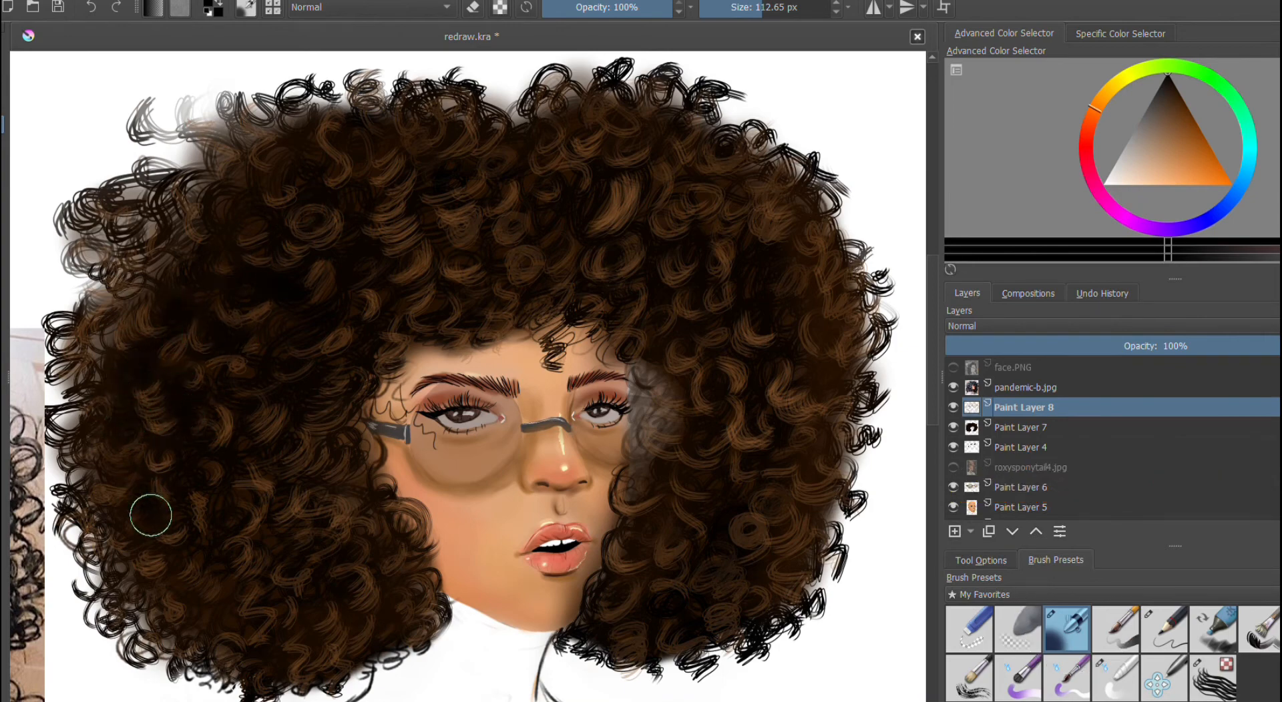
mouse_move(162, 519)
left_mouse_down()
mouse_move(214, 438)
mouse_move(204, 556)
mouse_move(222, 589)
mouse_move(180, 644)
mouse_move(229, 504)
mouse_move(239, 413)
mouse_move(206, 349)
mouse_move(340, 449)
mouse_move(390, 534)
mouse_move(307, 617)
mouse_move(243, 618)
mouse_move(317, 532)
mouse_move(237, 444)
mouse_move(194, 439)
mouse_move(112, 375)
mouse_move(103, 428)
mouse_move(377, 572)
mouse_move(356, 611)
mouse_move(260, 676)
mouse_move(194, 602)
left_mouse_up()
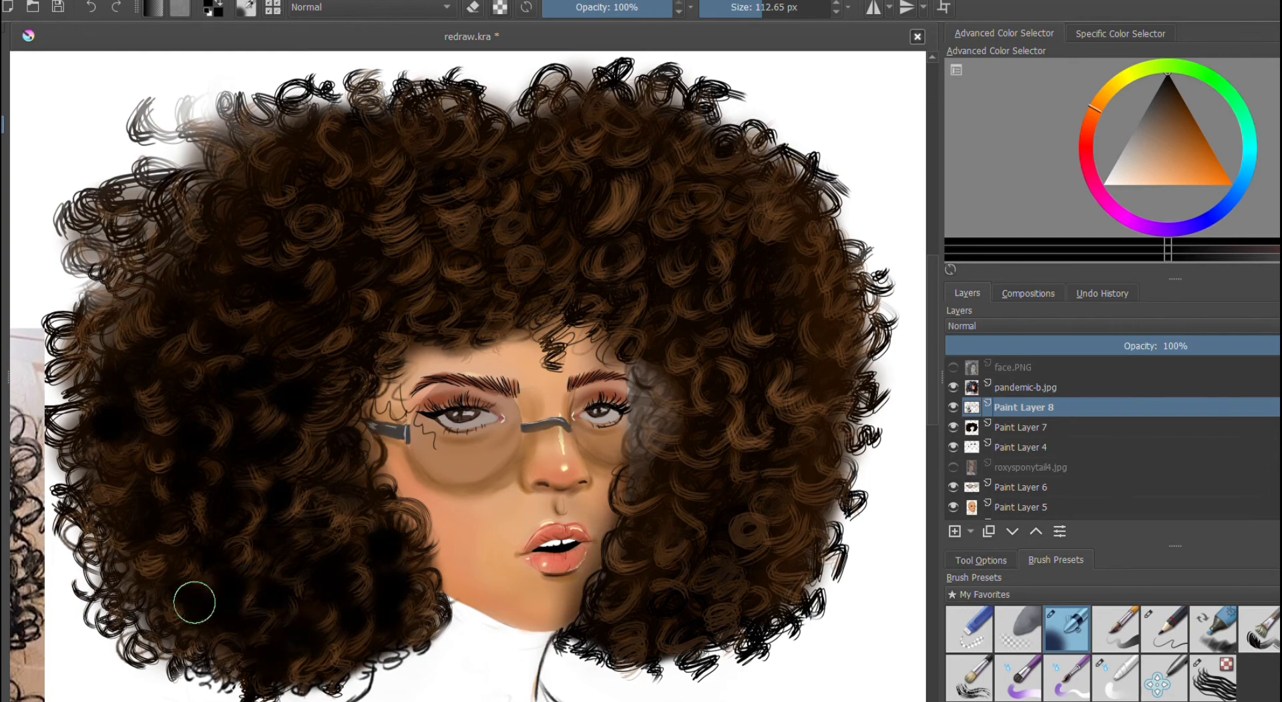
- Airbrush black shadows across the right side of the hair and soften the left side with dark brown sampled from the curls
mouse_move(358, 489)
left_mouse_down()
mouse_move(320, 392)
mouse_move(323, 289)
mouse_move(263, 209)
mouse_move(172, 252)
mouse_move(300, 189)
mouse_move(280, 127)
mouse_move(380, 134)
mouse_move(384, 272)
mouse_move(346, 292)
mouse_move(472, 255)
mouse_move(449, 183)
mouse_move(522, 136)
mouse_move(503, 264)
mouse_move(589, 126)
mouse_move(523, 290)
mouse_move(612, 290)
mouse_move(664, 243)
mouse_move(678, 160)
mouse_move(737, 199)
mouse_move(714, 368)
mouse_move(651, 484)
mouse_move(673, 534)
mouse_move(749, 541)
mouse_move(635, 602)
mouse_move(758, 596)
mouse_move(743, 409)
mouse_move(832, 423)
mouse_move(845, 444)
left_mouse_up()
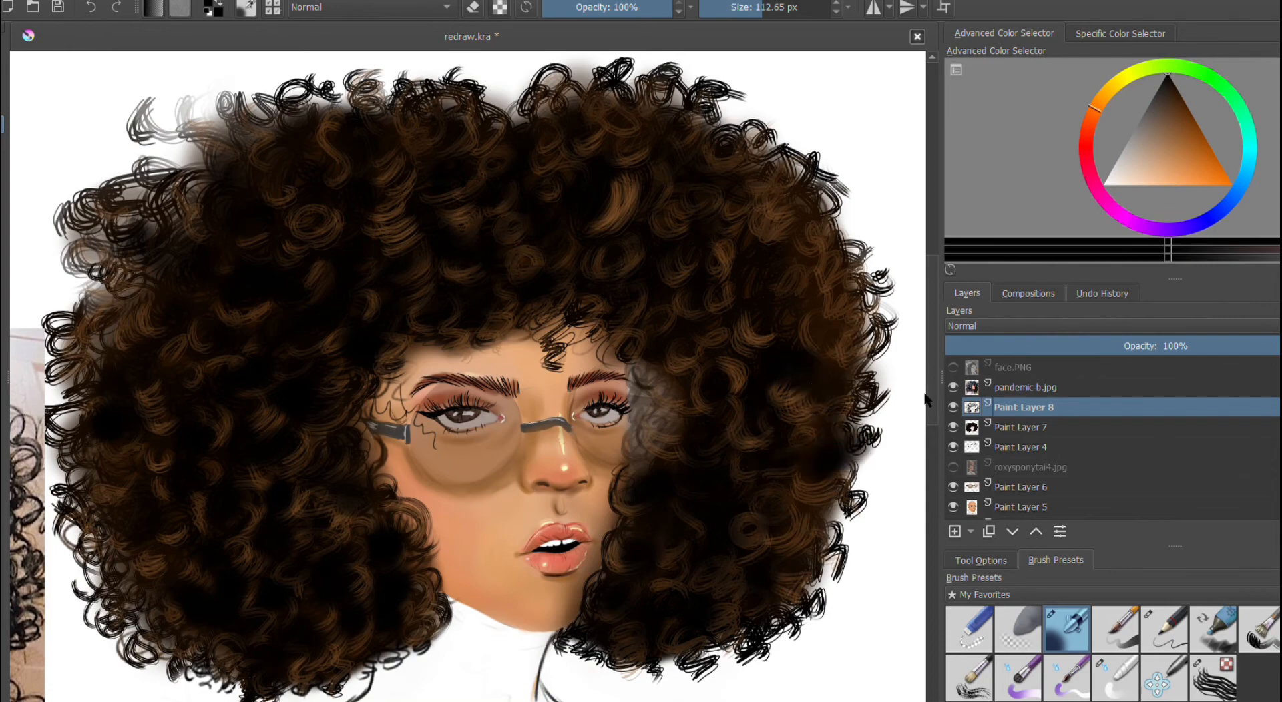
mouse_move(703, 191)
left_mouse_down()
mouse_move(793, 262)
mouse_move(743, 290)
left_mouse_up()
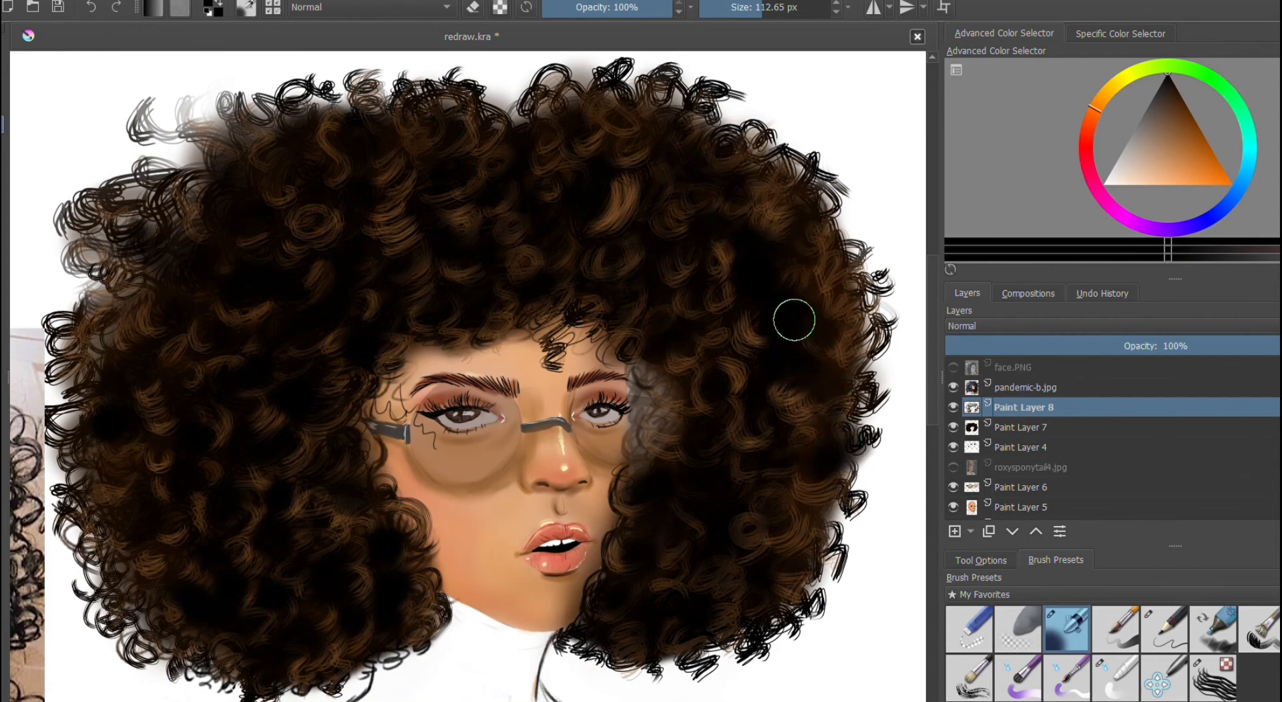
left_click(247, 237, "ctrl")
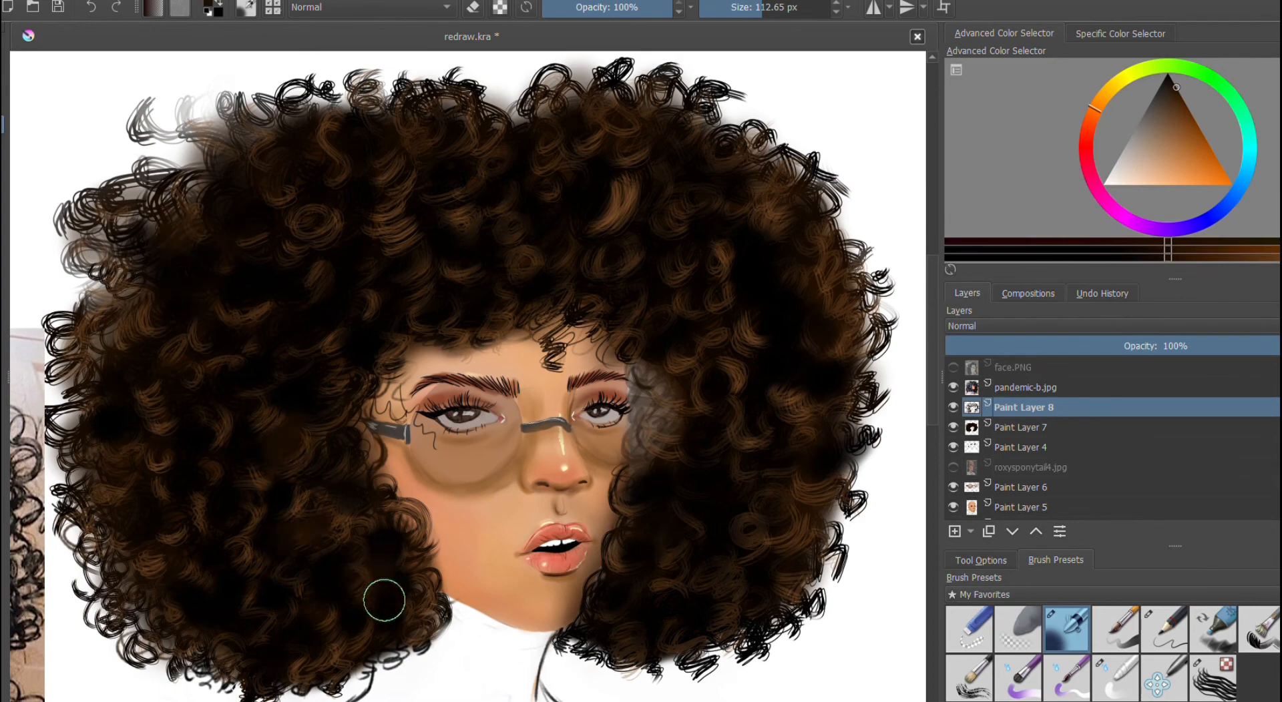
- Draw fine curls around the hair's edges with a 15.63 px pencil, in black at 100% opacity and sampled brown at 57%
left_click(1212, 678)
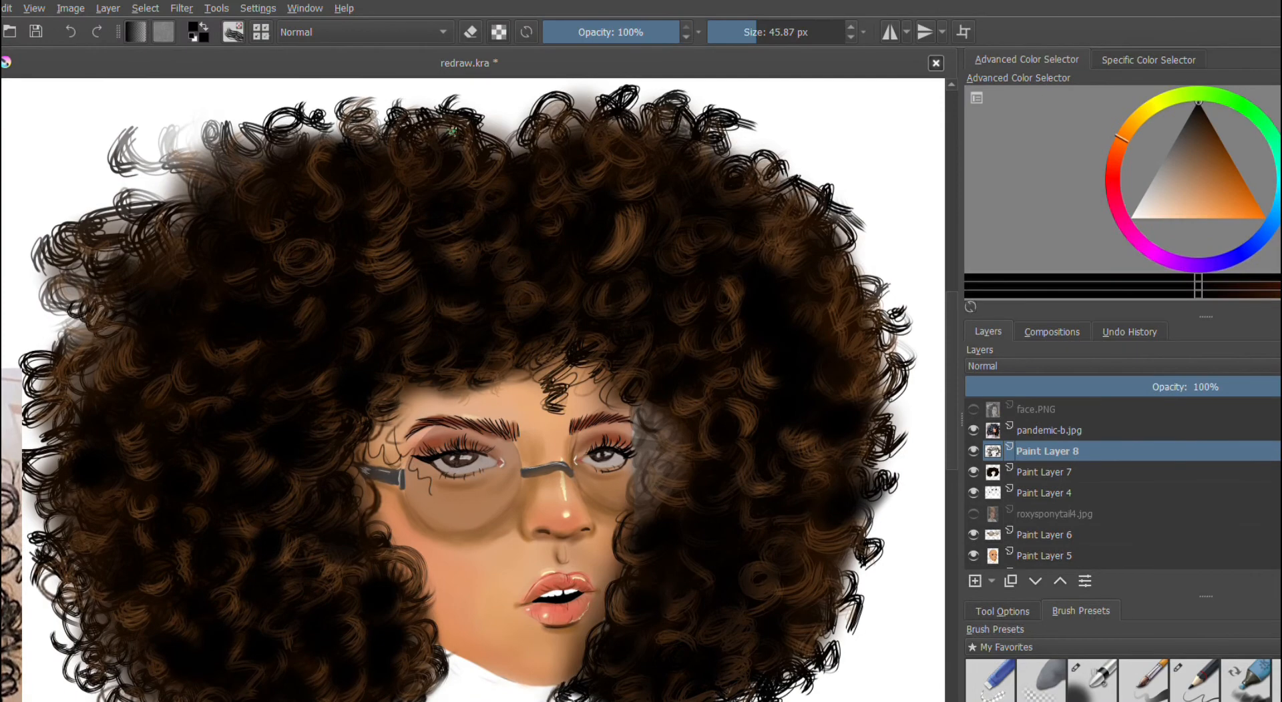
key("slash")
mouse_move(186, 157)
left_mouse_down()
mouse_move(144, 190)
mouse_move(194, 177)
left_mouse_up()
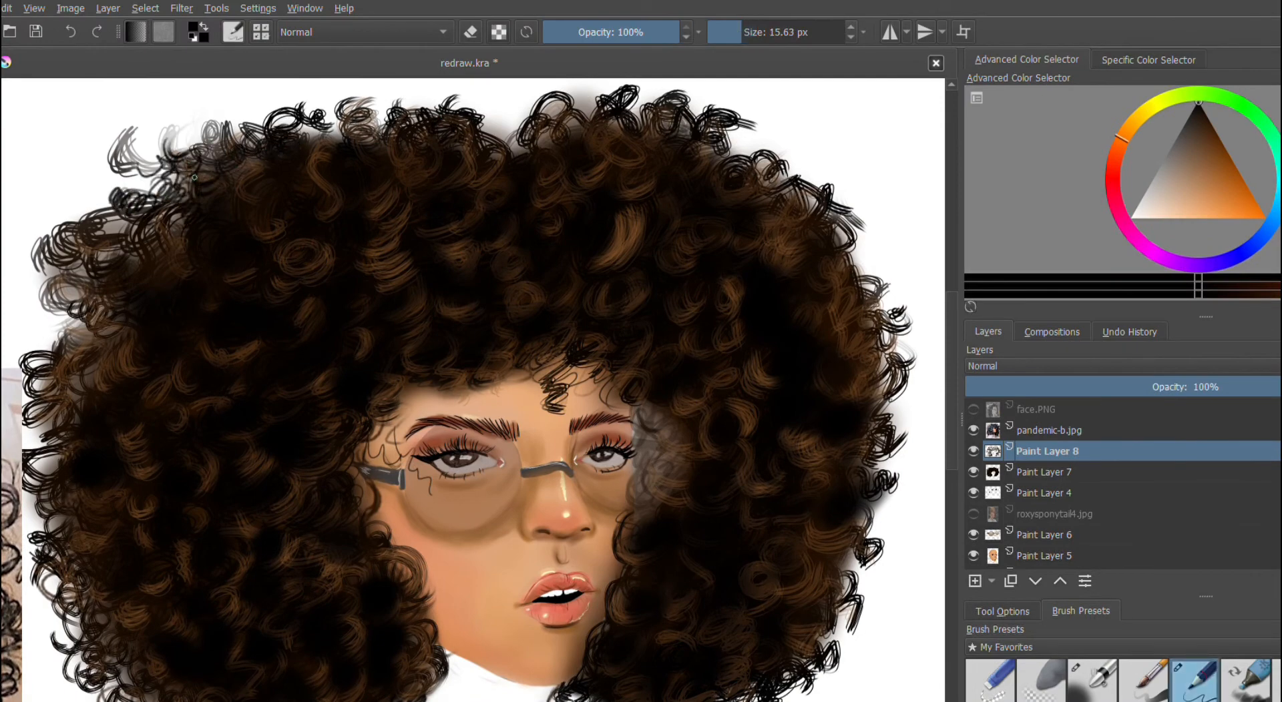
left_click(824, 179, "ctrl")
key("i")
key("i")
key("i")
key("i")
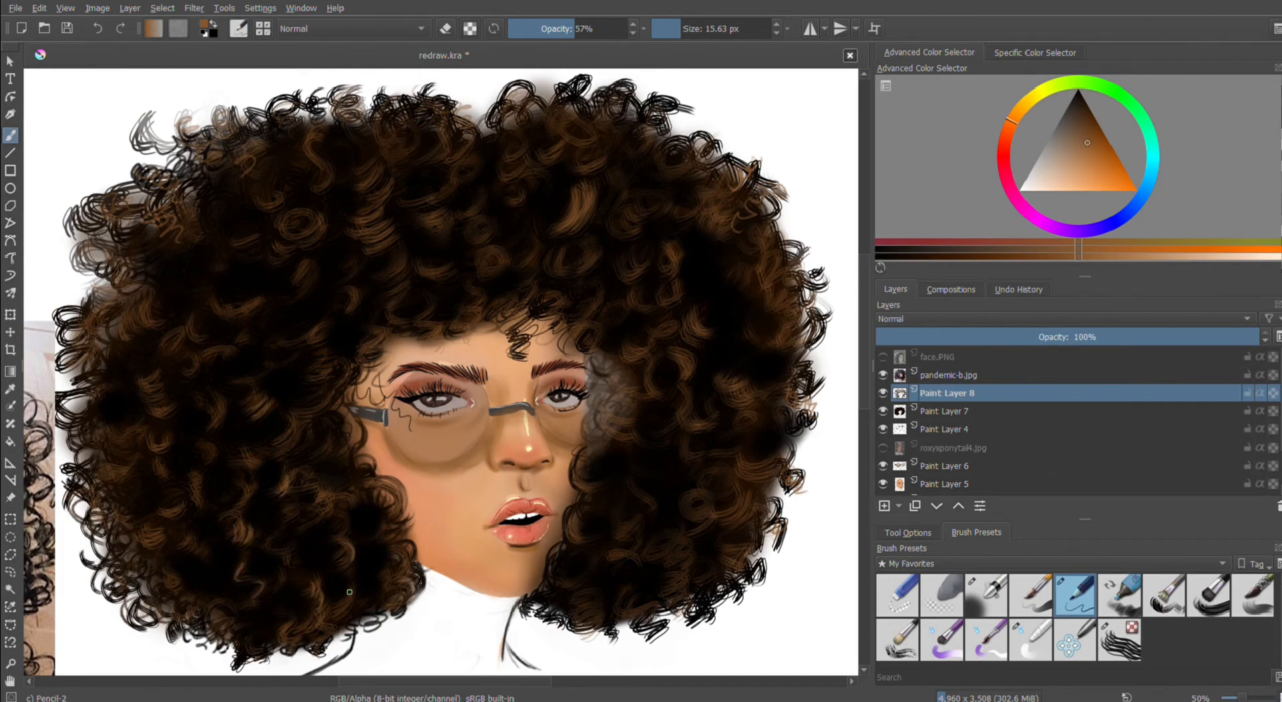
- Paint light orange-brown highlights on the crown and left curls with the Texture Hair brush at 45.87 px and 100% opacity
left_click(1080, 165)
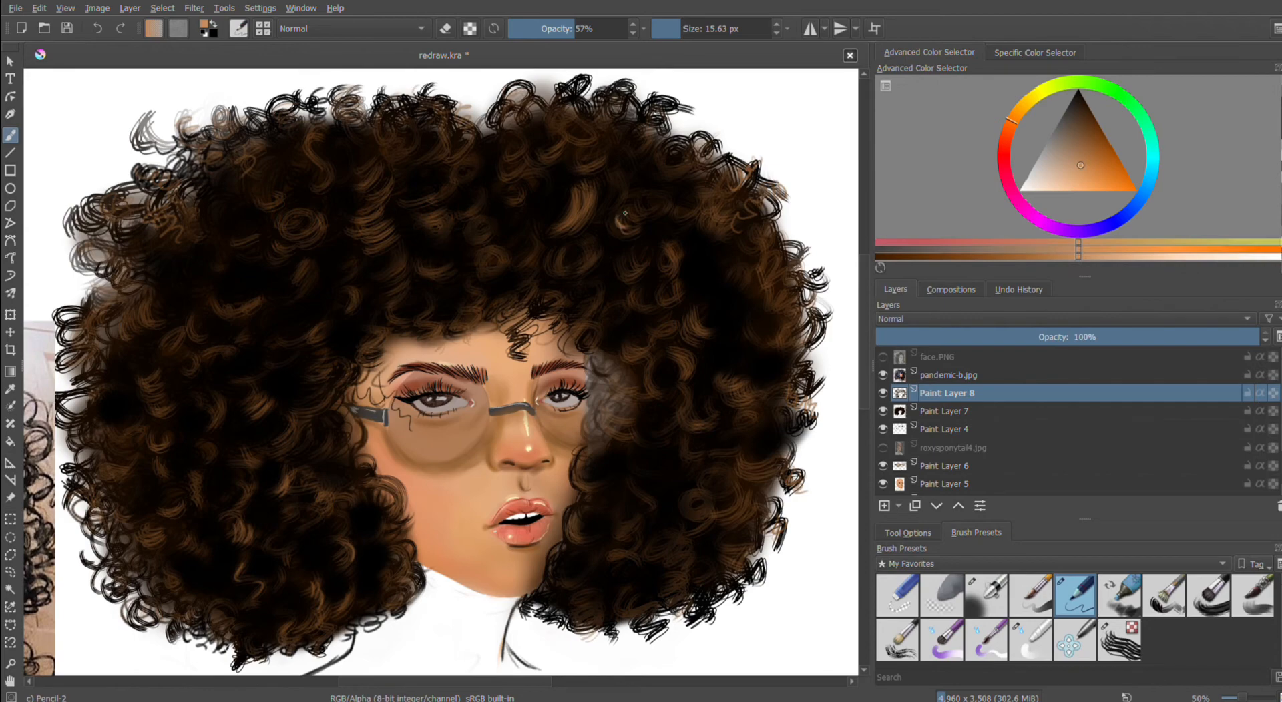
left_click(1118, 640)
left_click_drag(616, 232, 627, 212)
left_click_drag(423, 269, 440, 271)
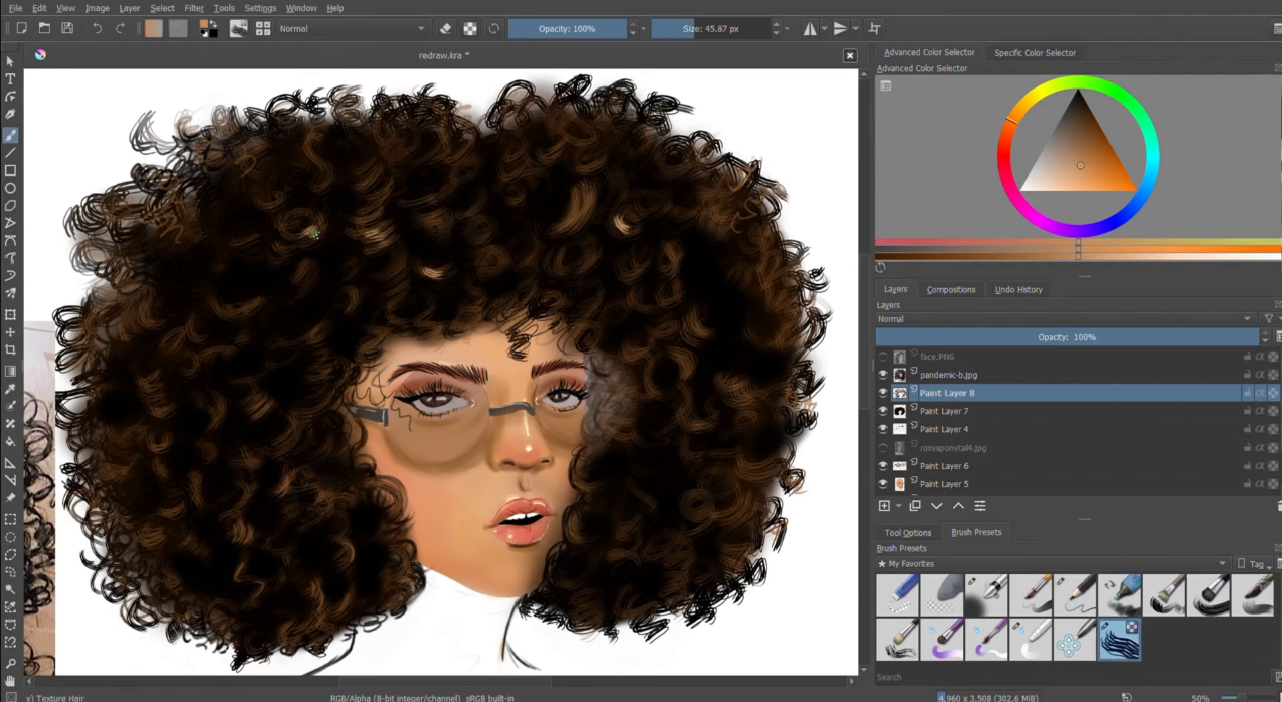
left_click_drag(141, 308, 136, 319)
left_click_drag(146, 391, 153, 398)
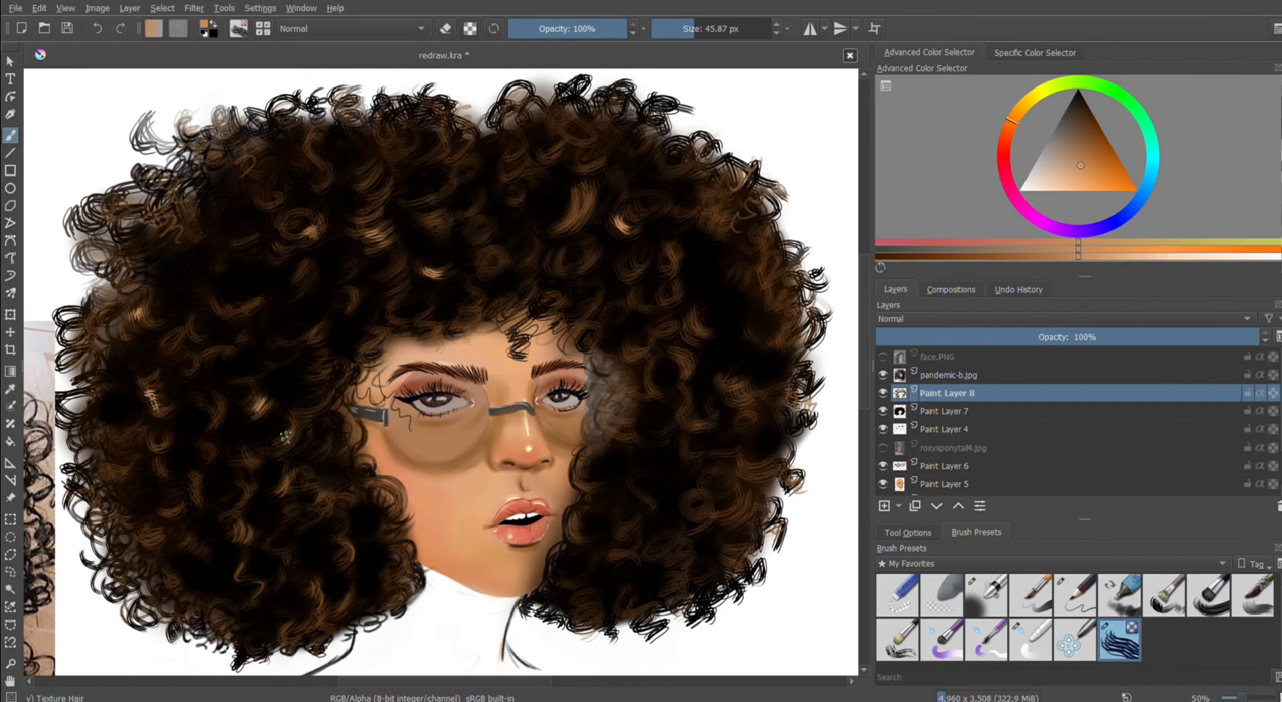
- Add light orange-brown highlights to the curls on the right side and above the forehead
left_click_drag(622, 529, 634, 525)
left_click_drag(696, 494, 701, 502)
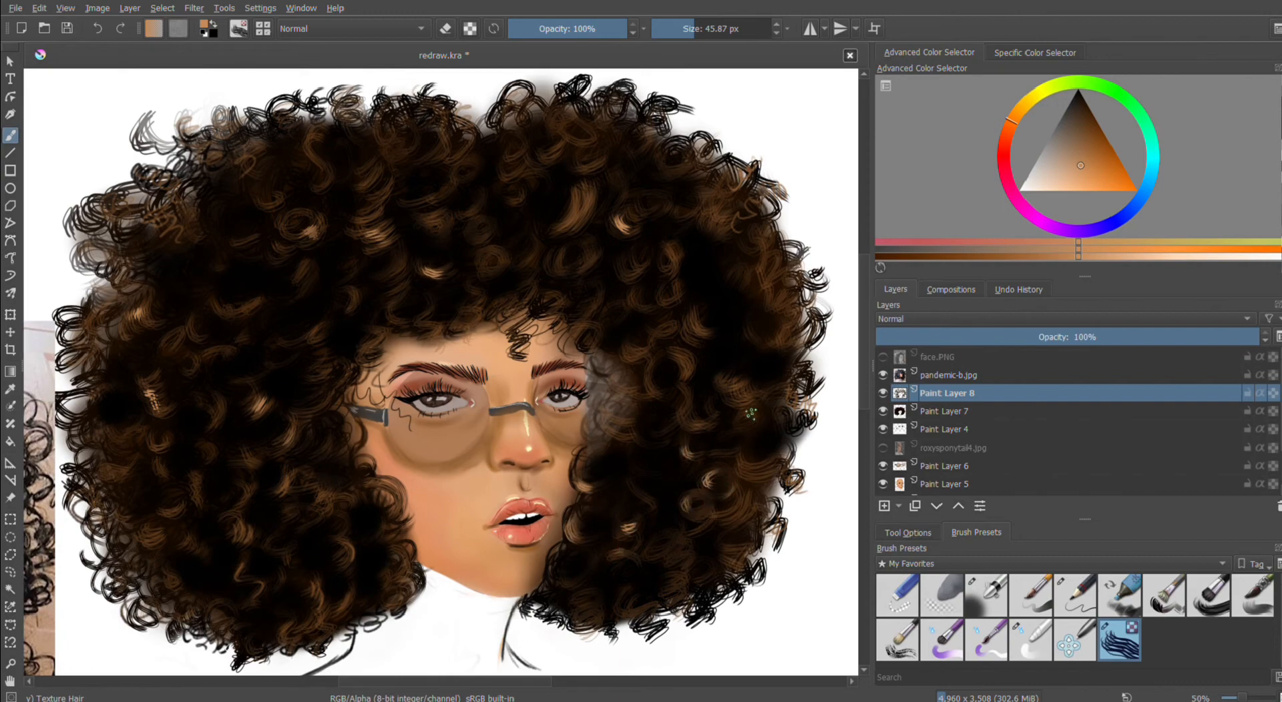
left_click_drag(751, 413, 735, 417)
left_click(627, 341)
left_click_drag(566, 251, 555, 268)
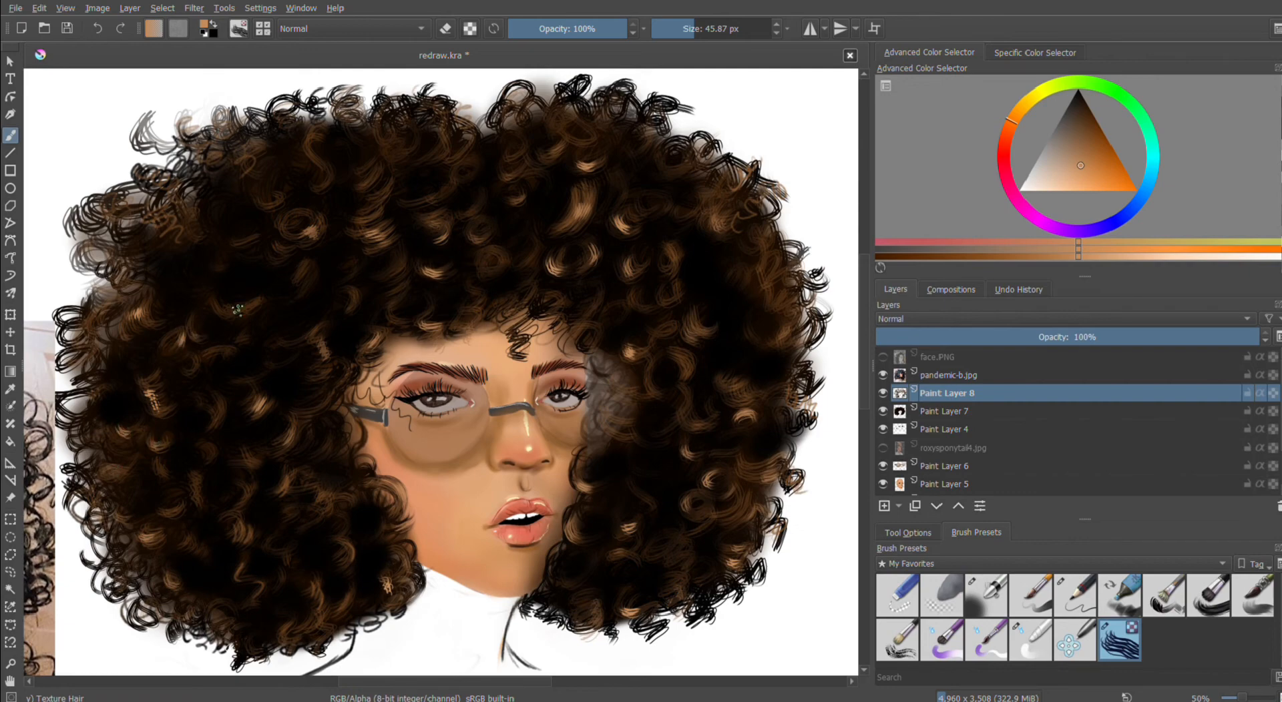
- Add more highlights to the left and crown curls, plus fainter ones on the right side at 28% opacity
left_click_drag(254, 245, 235, 251)
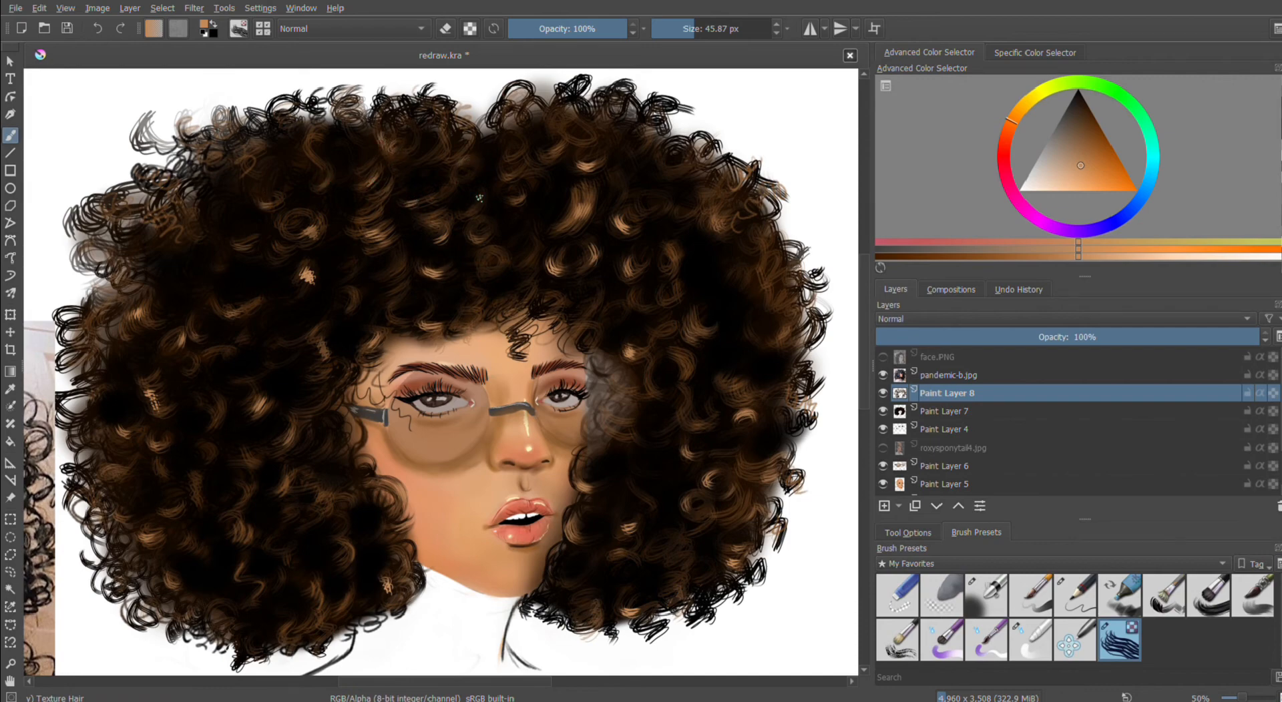
left_click_drag(495, 255, 500, 268)
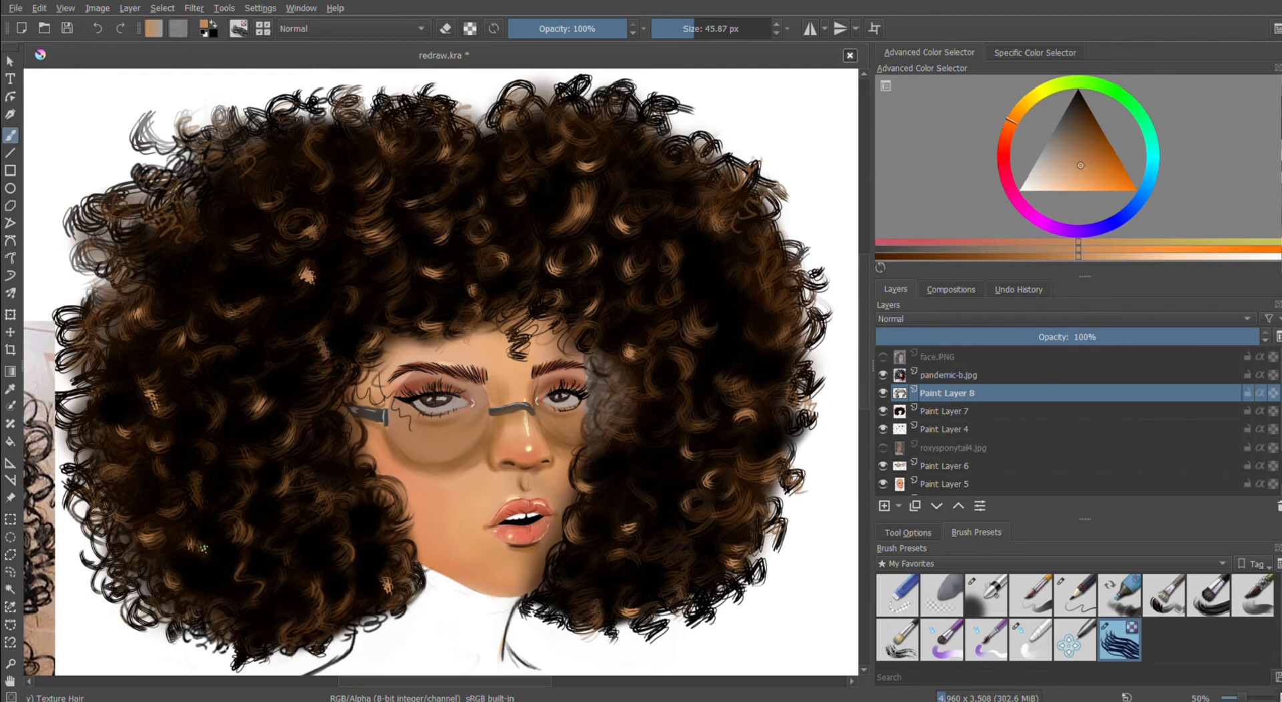
left_click(541, 28)
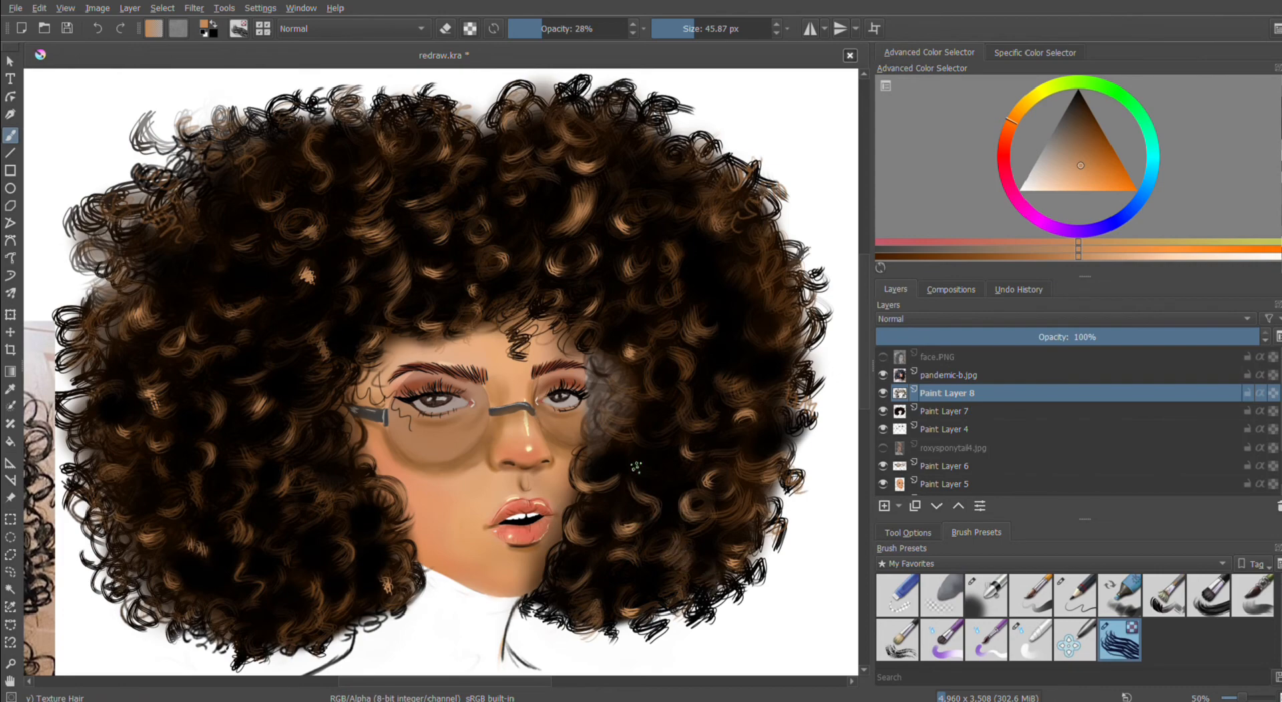
left_click_drag(757, 360, 766, 381)
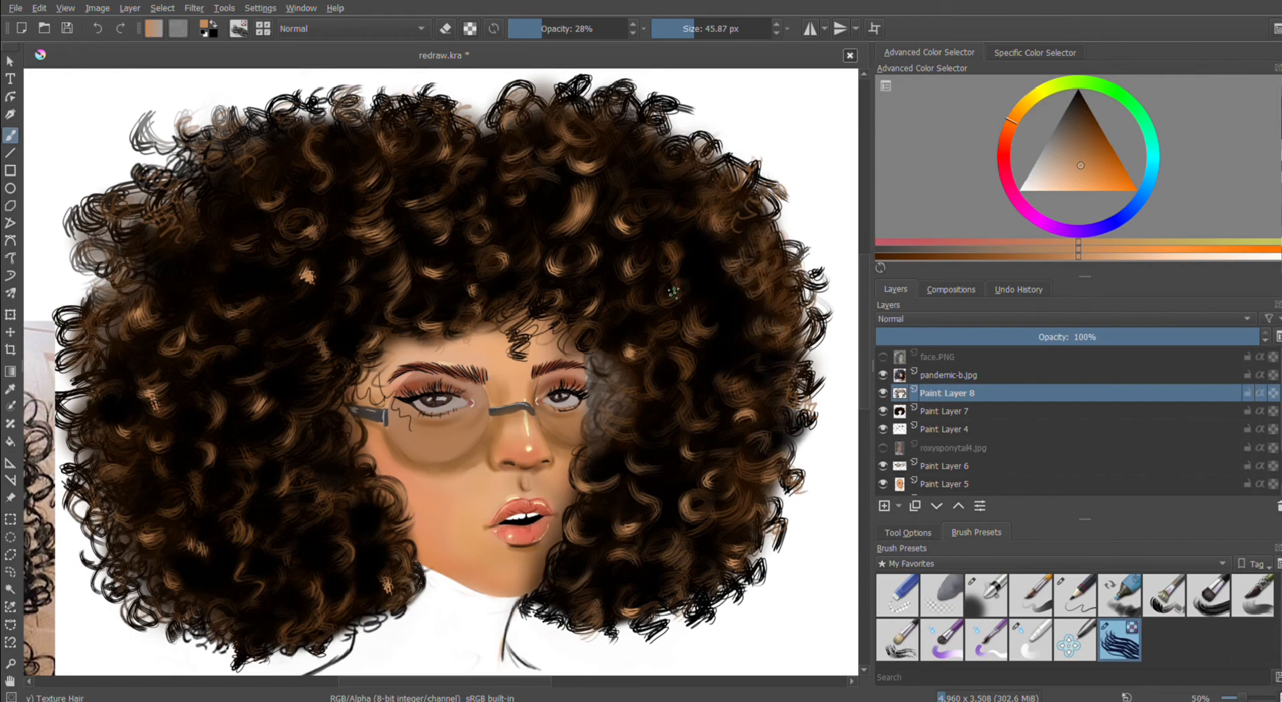
- Paint faint dark grey curl strokes on the right side of the hair at 28% opacity
key("d")
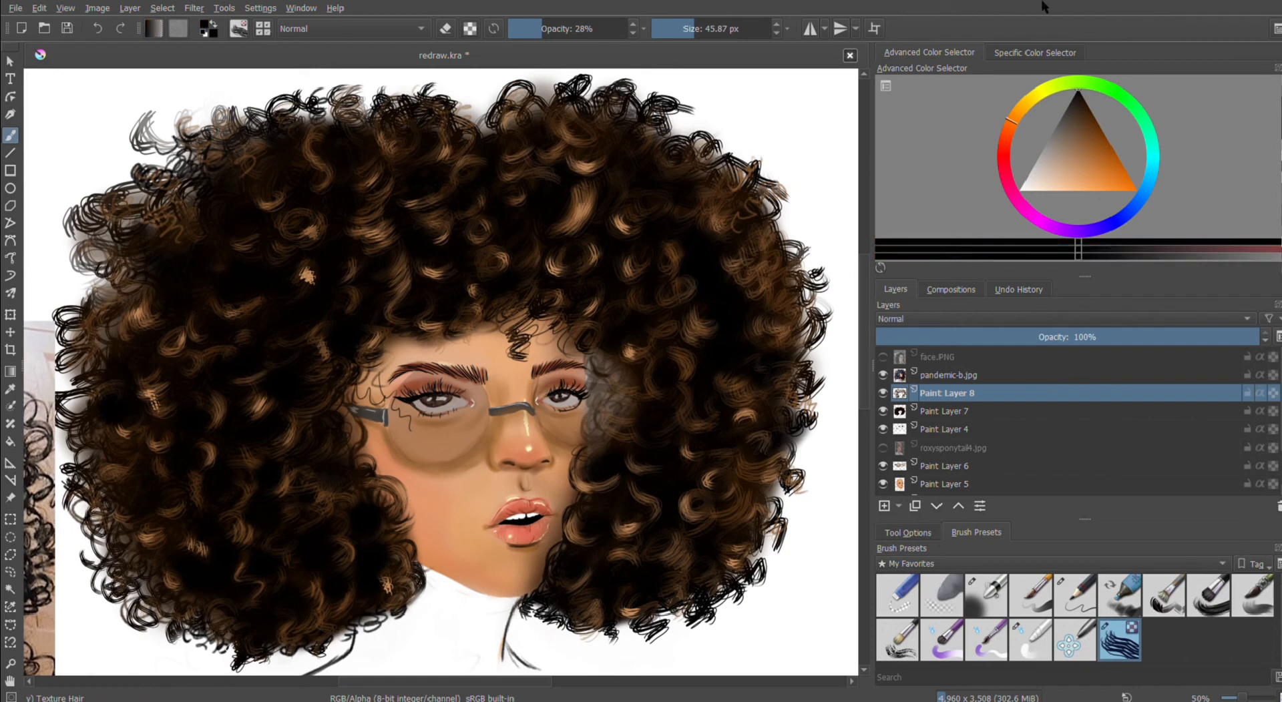
left_click(1062, 114)
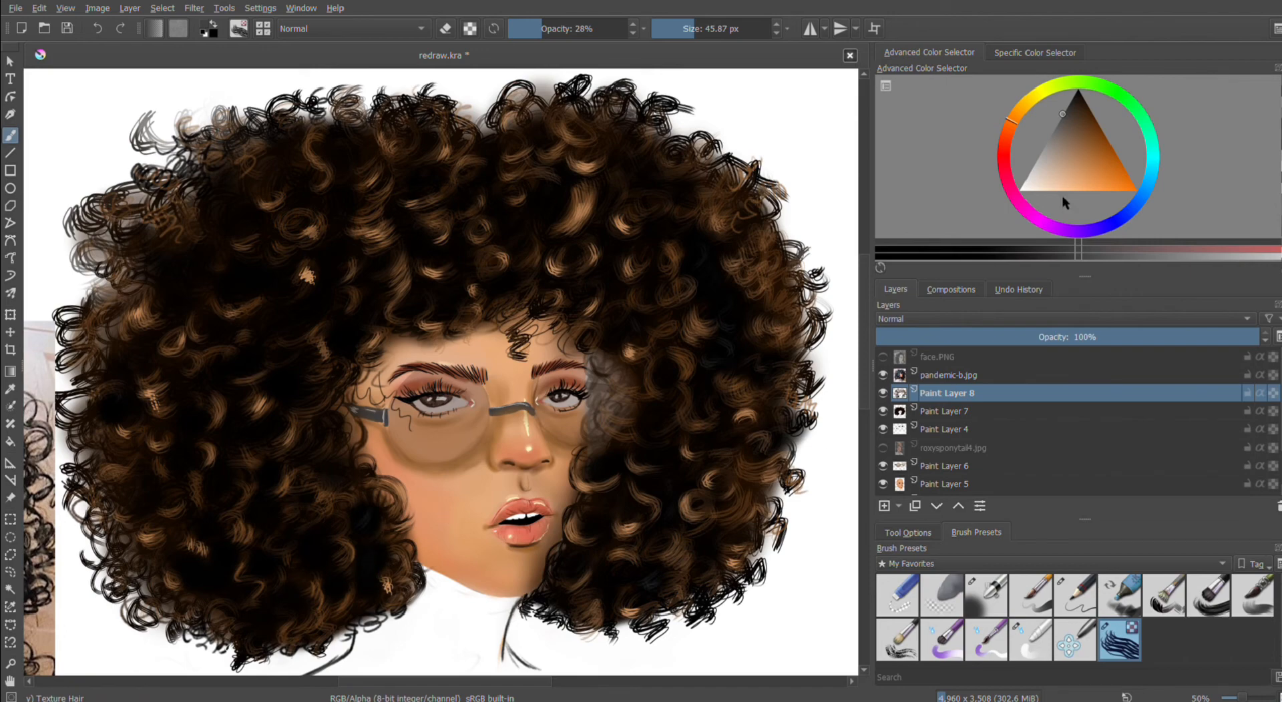
left_click(1276, 124)
- Shade the right side of the hair and the area beside the face in black with Airbrush Soft at 112.65 px and 51% opacity
left_click(986, 595)
left_click(569, 29)
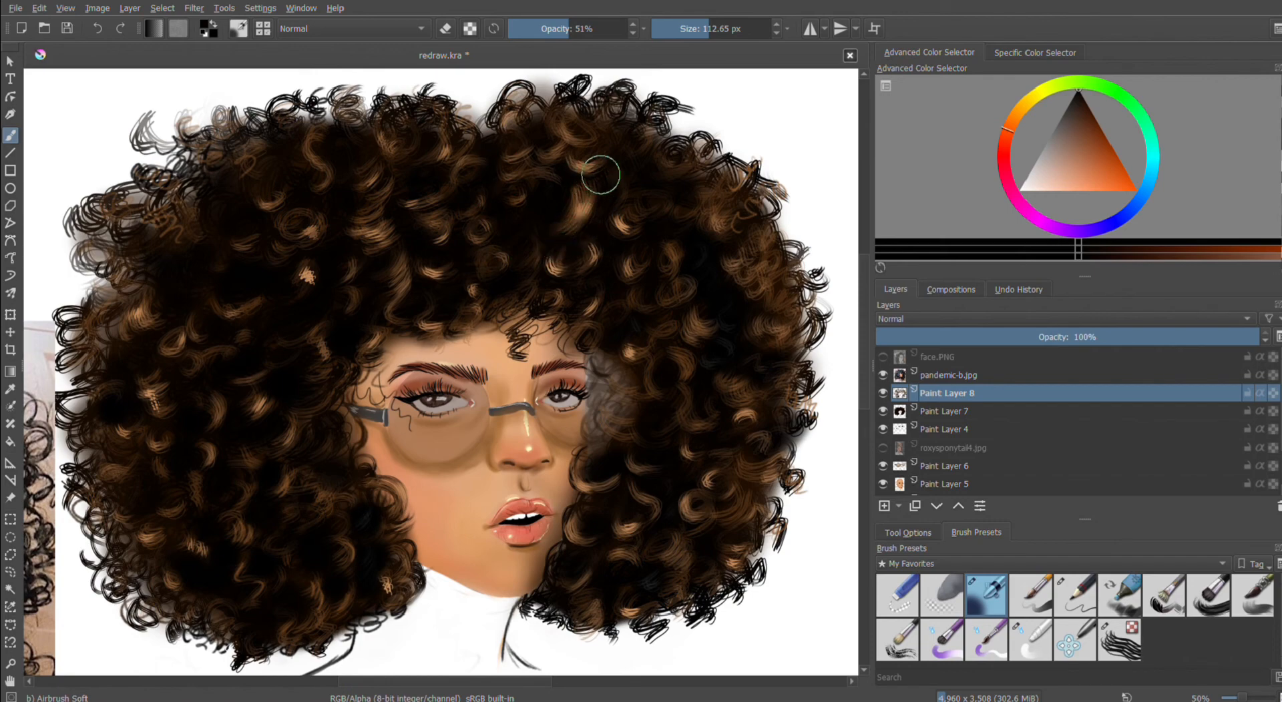
mouse_move(678, 206)
left_mouse_down()
mouse_move(684, 230)
mouse_move(759, 276)
mouse_move(779, 316)
left_mouse_up()
mouse_move(753, 379)
left_mouse_down()
mouse_move(758, 403)
mouse_move(711, 404)
left_mouse_up()
mouse_move(731, 462)
left_mouse_down()
mouse_move(737, 492)
mouse_move(708, 540)
mouse_move(661, 532)
mouse_move(655, 565)
left_mouse_up()
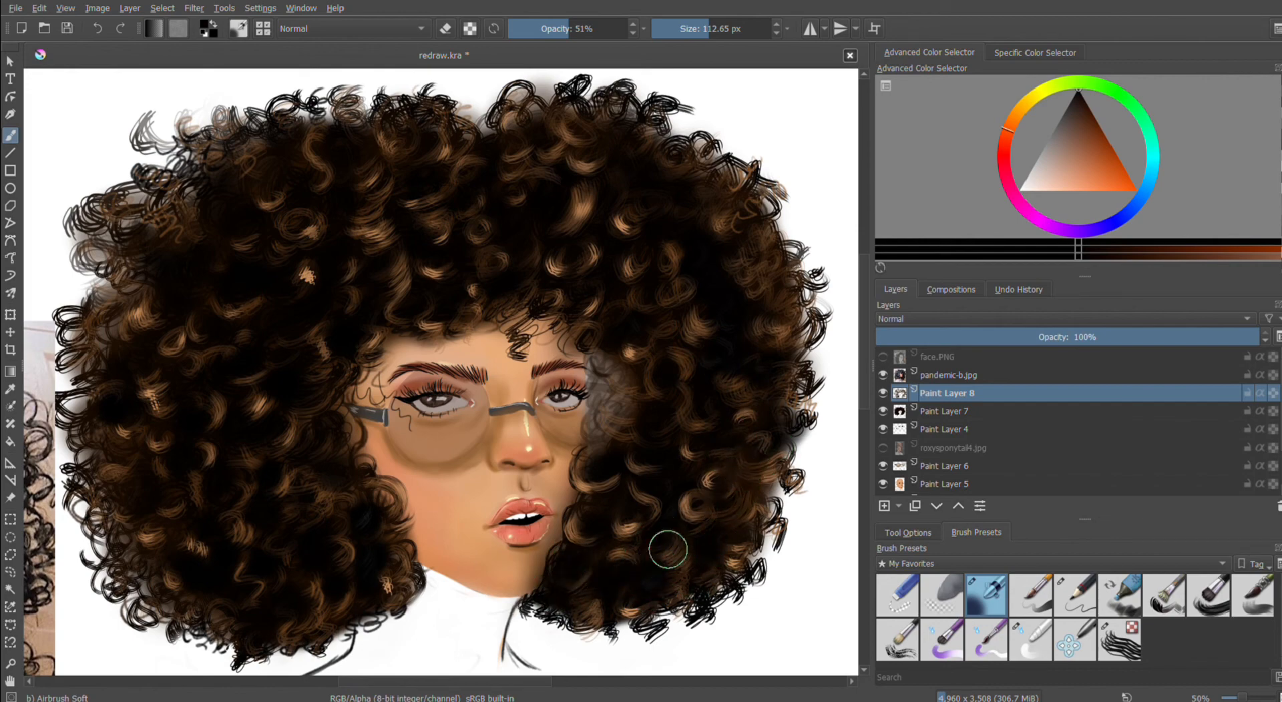
left_click_drag(620, 385, 604, 414)
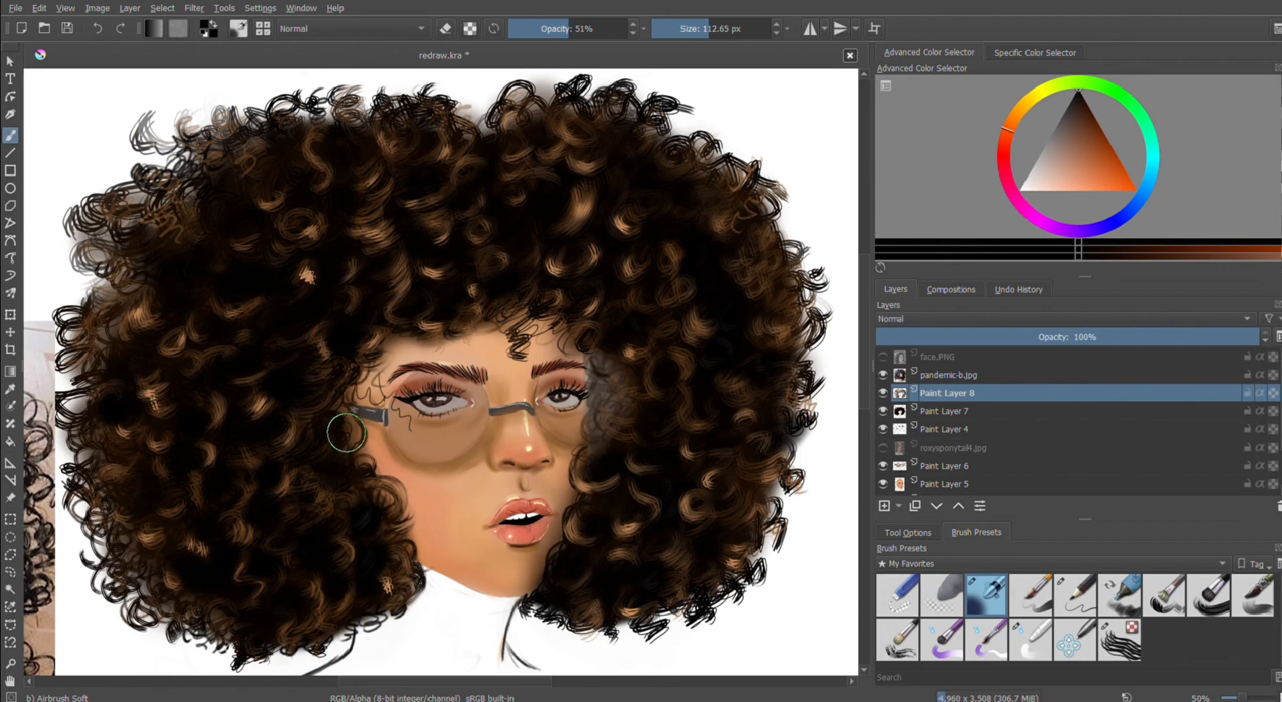
- Deepen the shadow in the centre of the hair above the forehead using the airbrush at 162.29 px and 82% opacity
left_click(716, 32)
left_click(605, 32)
left_click_drag(515, 218, 508, 283)
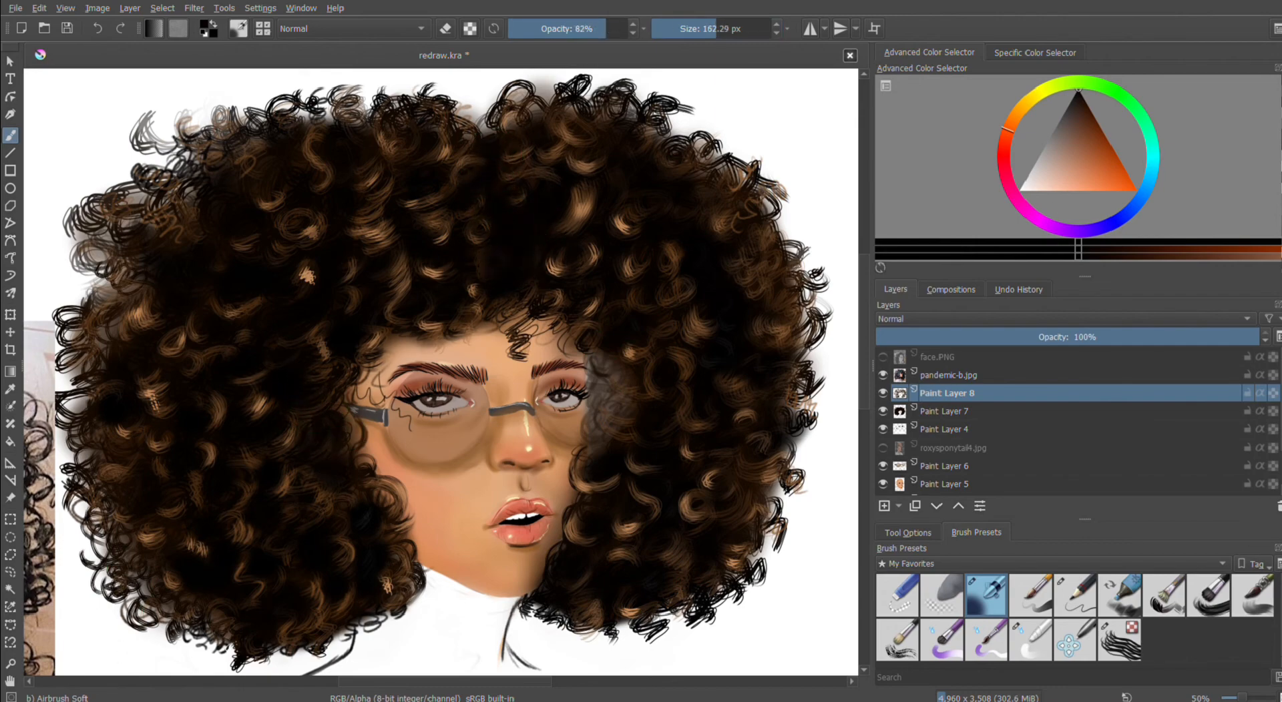
- Paint fine dark strands along the hairline and the left edge of the hair with Texture Hair at 45.87 px and 100% opacity
left_click(1086, 103)
left_click(1119, 640)
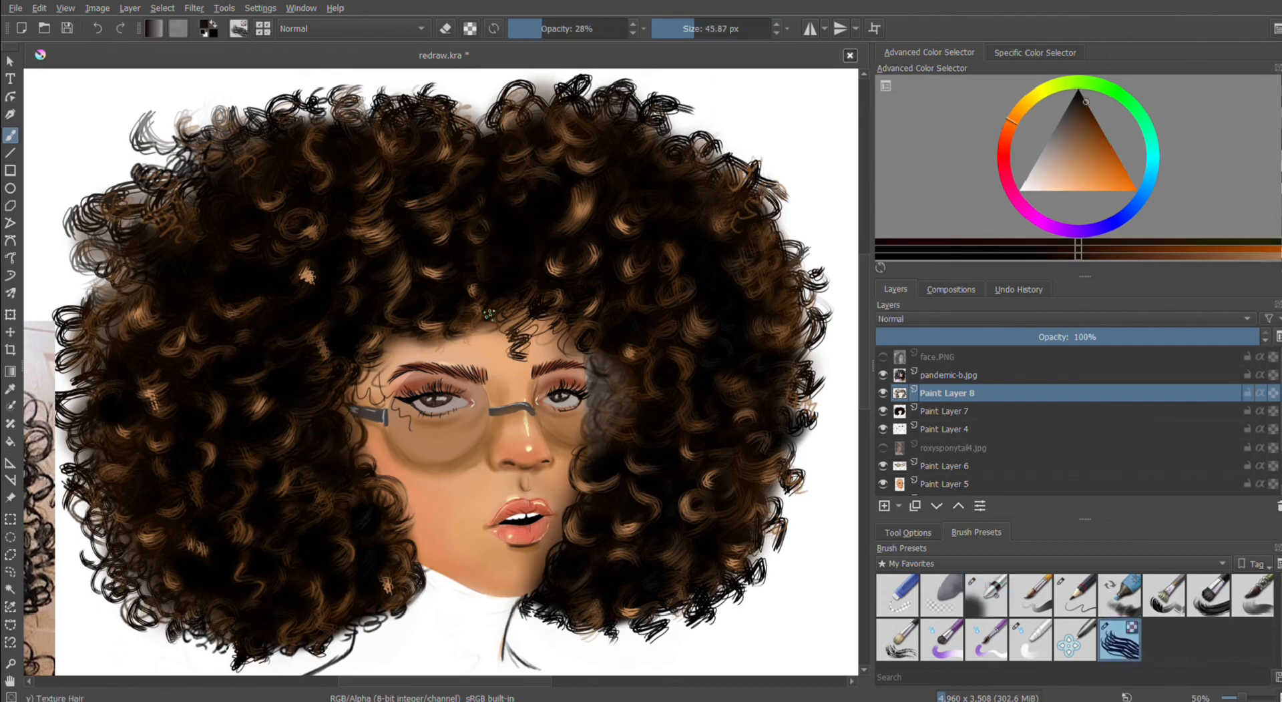
left_click(624, 30)
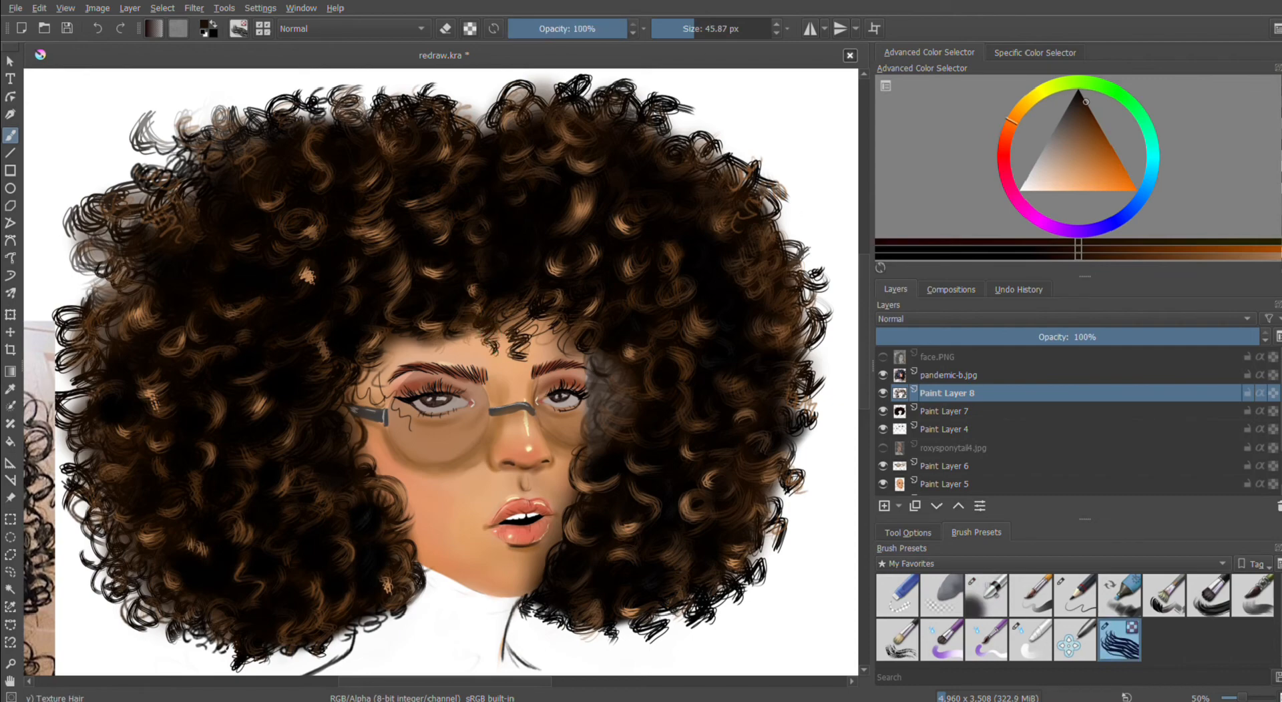
left_click(514, 307, "ctrl")
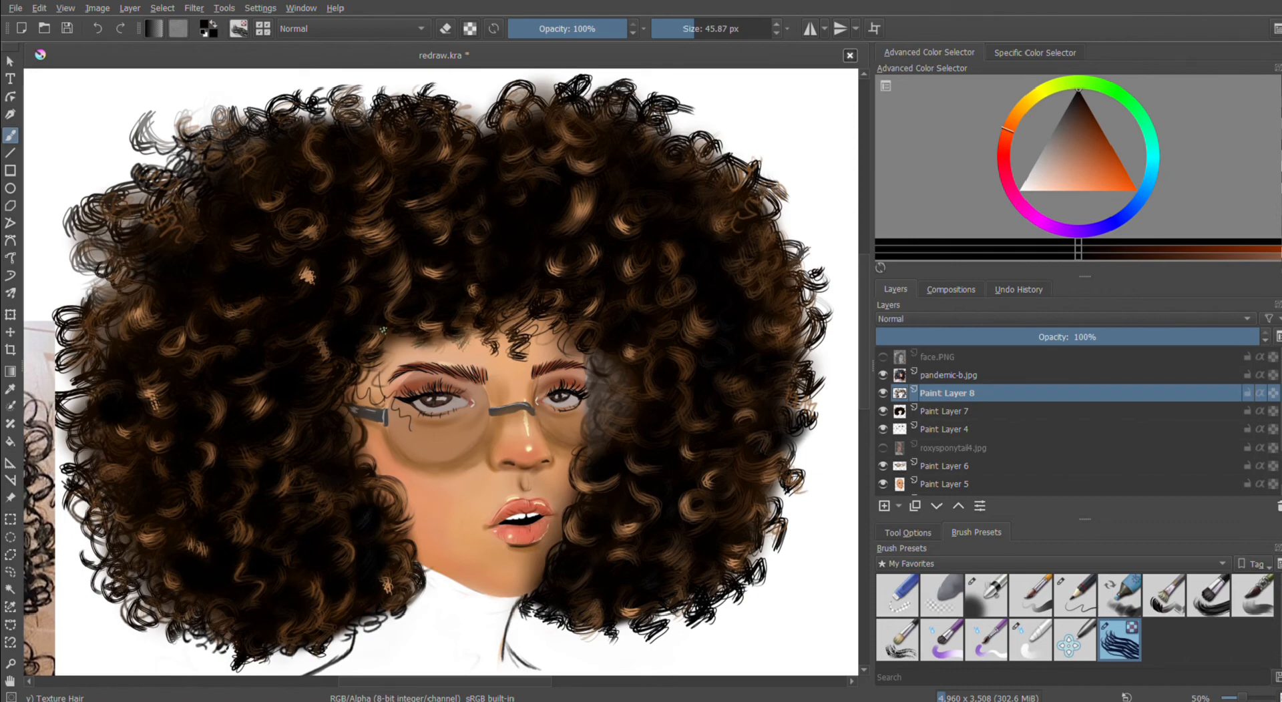
left_click_drag(383, 366, 375, 379)
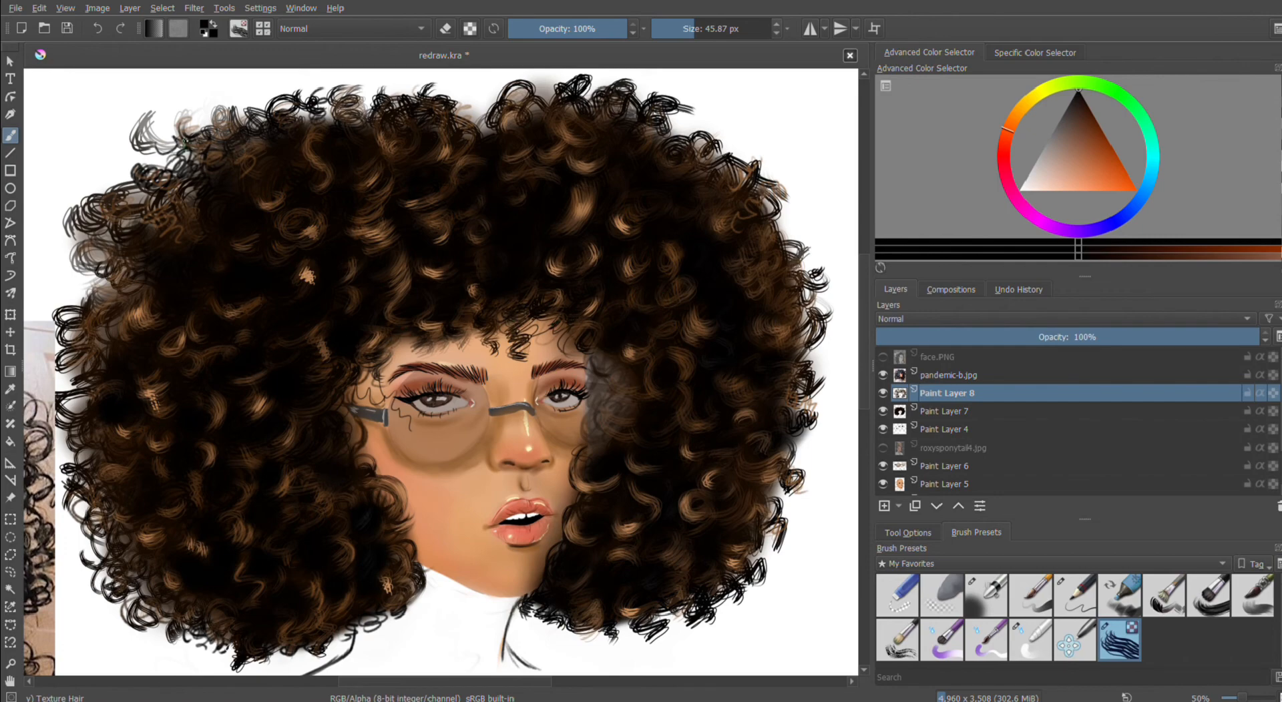
mouse_move(94, 226)
left_mouse_down()
mouse_move(83, 237)
mouse_move(107, 251)
mouse_move(83, 292)
mouse_move(106, 287)
mouse_move(96, 272)
left_mouse_up()
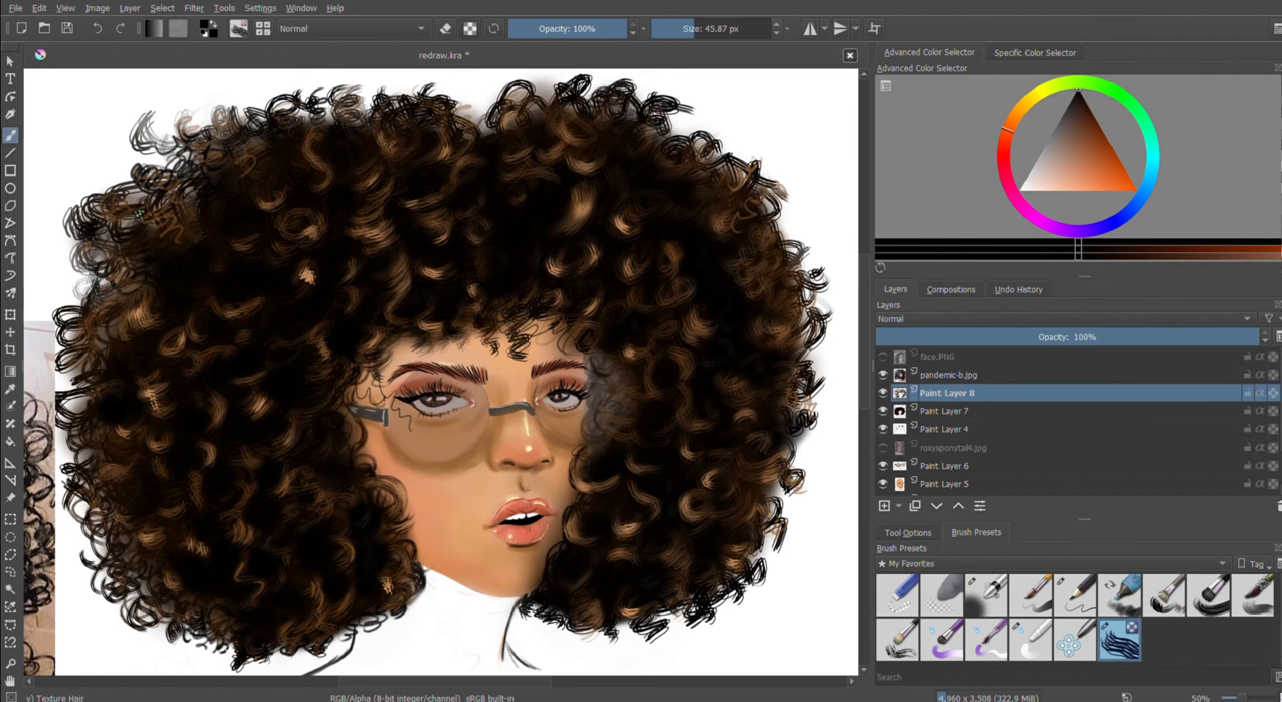
- Deepen the shadows in the upper left part of the hair with Airbrush Soft at 162.29 px and 82% opacity
left_click(716, 29)
left_click(548, 29)
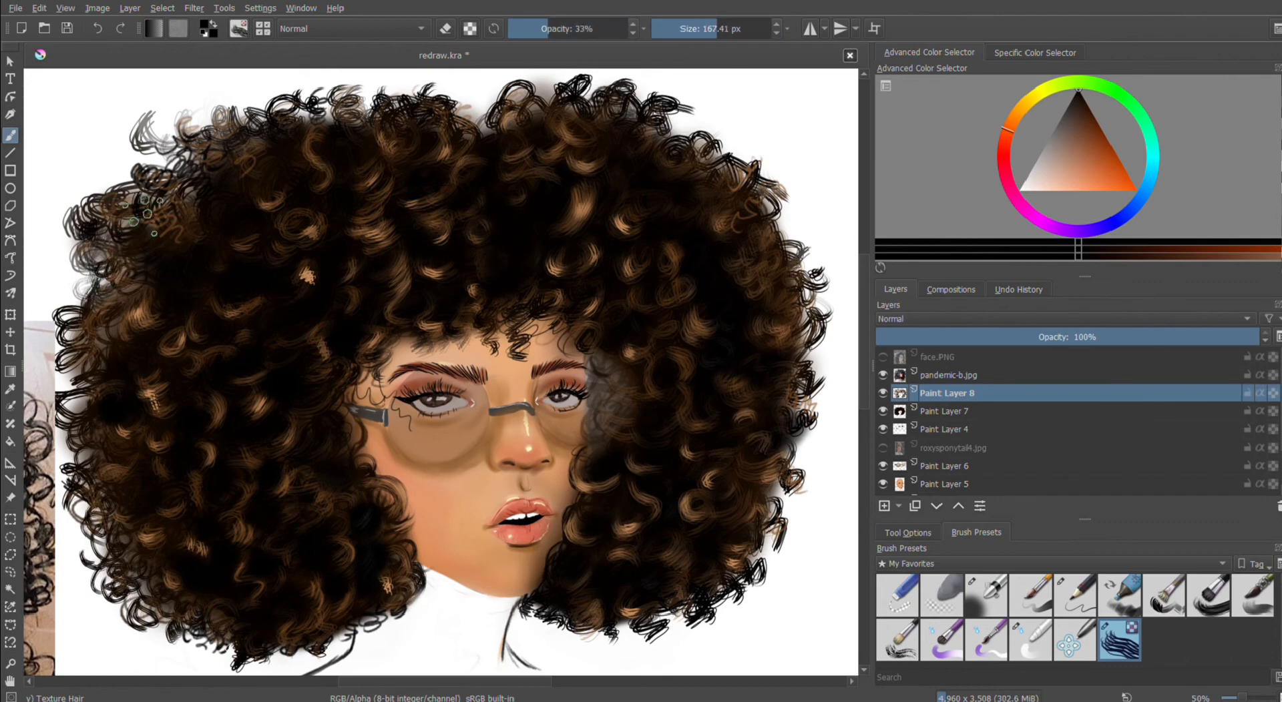
left_click(986, 612)
left_click_drag(137, 267, 110, 238)
mouse_move(116, 299)
left_mouse_down()
mouse_move(163, 224)
mouse_move(223, 193)
left_mouse_up()
mouse_move(150, 278)
left_mouse_down()
mouse_move(163, 453)
mouse_move(274, 353)
mouse_move(129, 496)
mouse_move(114, 389)
left_mouse_up()
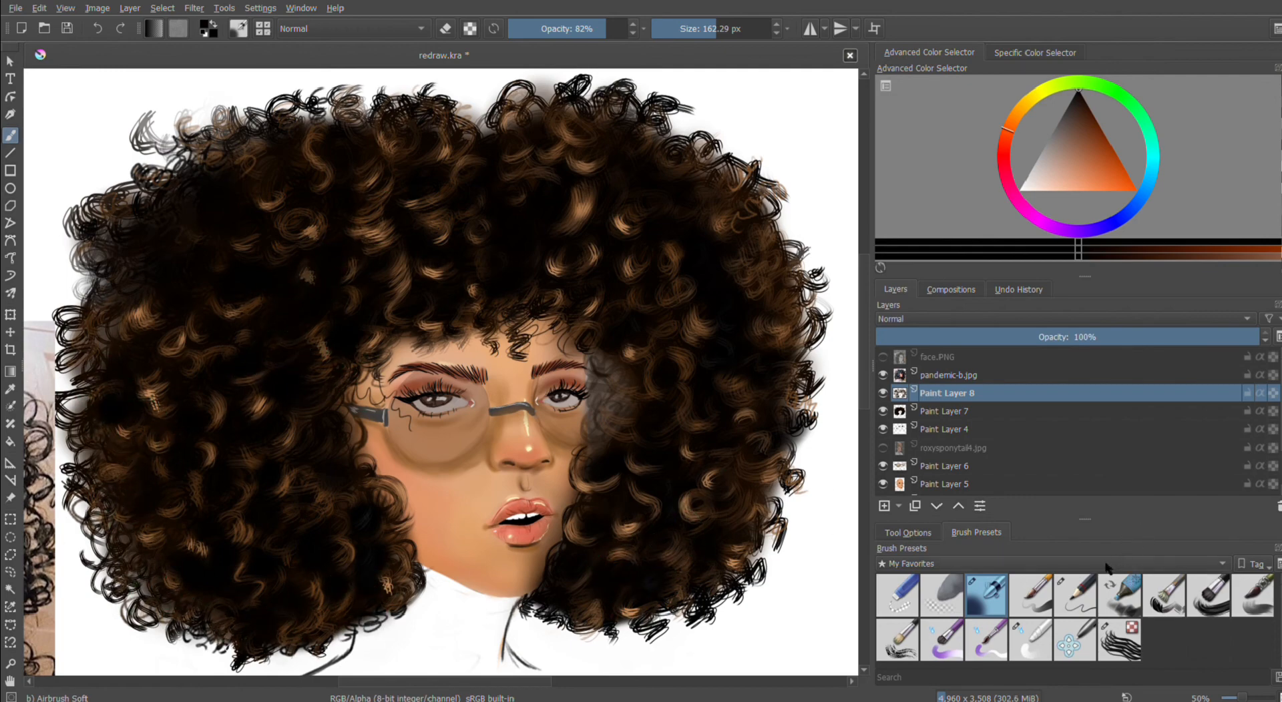
- Erase the stray curls along the bottom edges of the hair on Paint Layer 7 with the airbrush eraser at 74.33 px
left_click(443, 29)
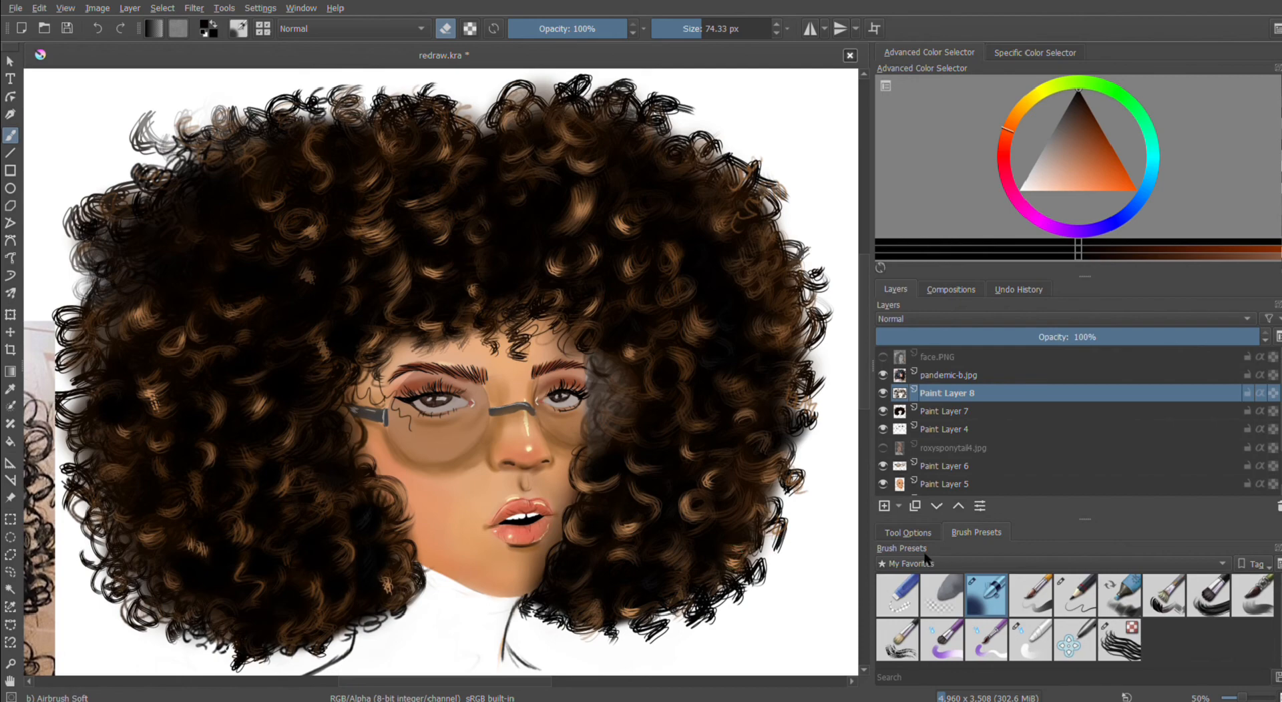
key("Page_Down")
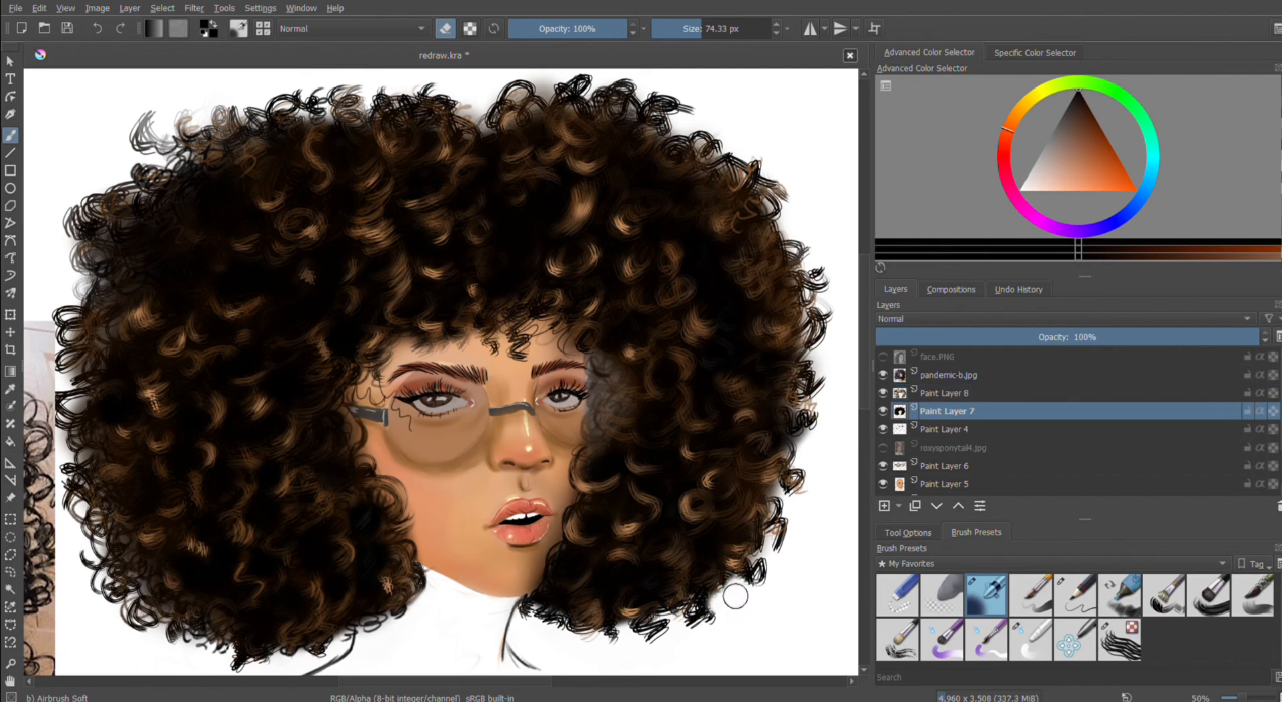
mouse_move(721, 598)
left_mouse_down()
mouse_move(750, 586)
mouse_move(790, 538)
mouse_move(780, 545)
mouse_move(787, 525)
mouse_move(765, 552)
mouse_move(759, 535)
mouse_move(765, 557)
mouse_move(809, 463)
left_mouse_up()
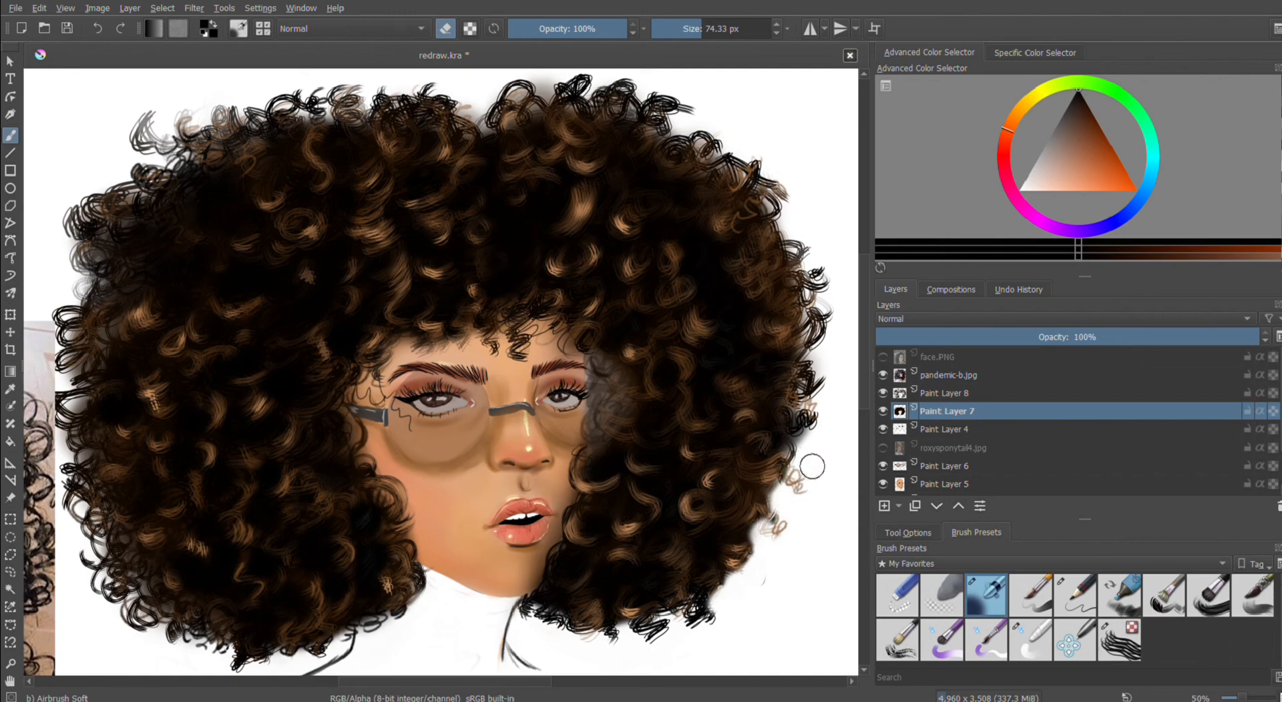
mouse_move(701, 621)
left_mouse_down()
mouse_move(671, 632)
mouse_move(654, 638)
mouse_move(662, 619)
mouse_move(608, 641)
mouse_move(522, 617)
mouse_move(577, 645)
left_mouse_up()
mouse_move(232, 665)
left_mouse_down()
mouse_move(337, 650)
mouse_move(410, 614)
mouse_move(401, 619)
mouse_move(433, 574)
mouse_move(359, 631)
left_mouse_up()
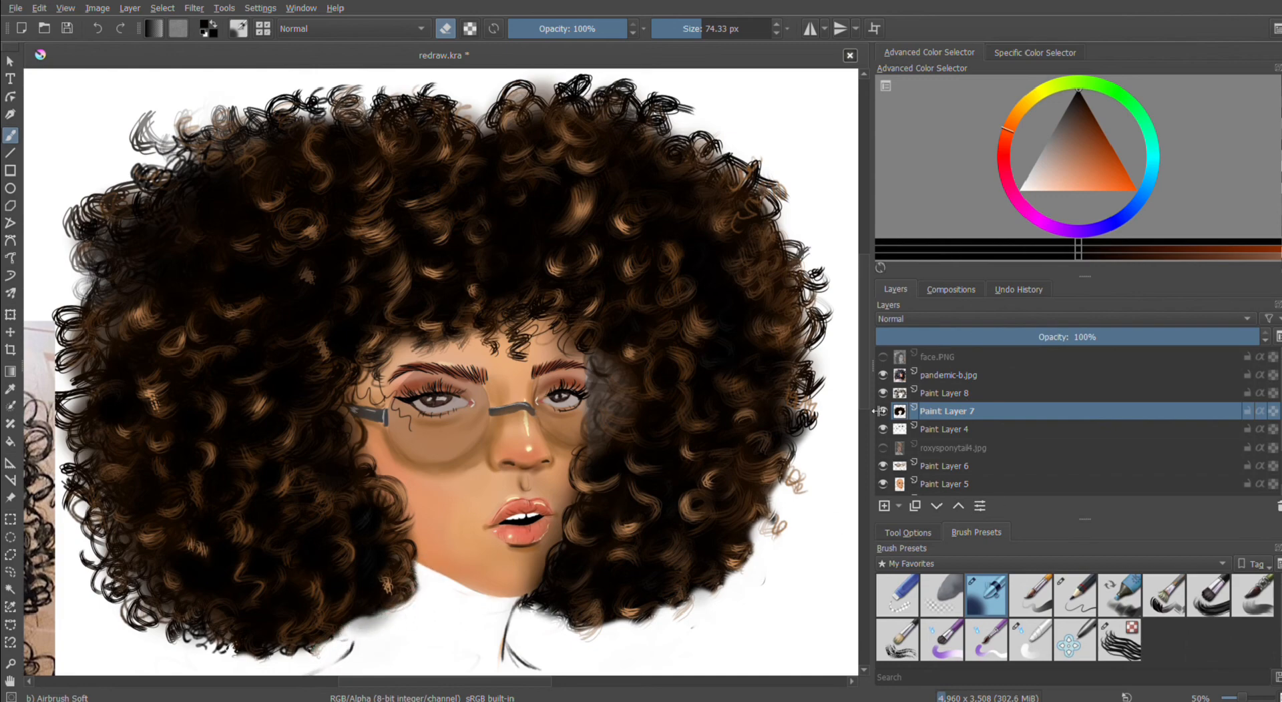
scroll(864, 409, "down", 2)
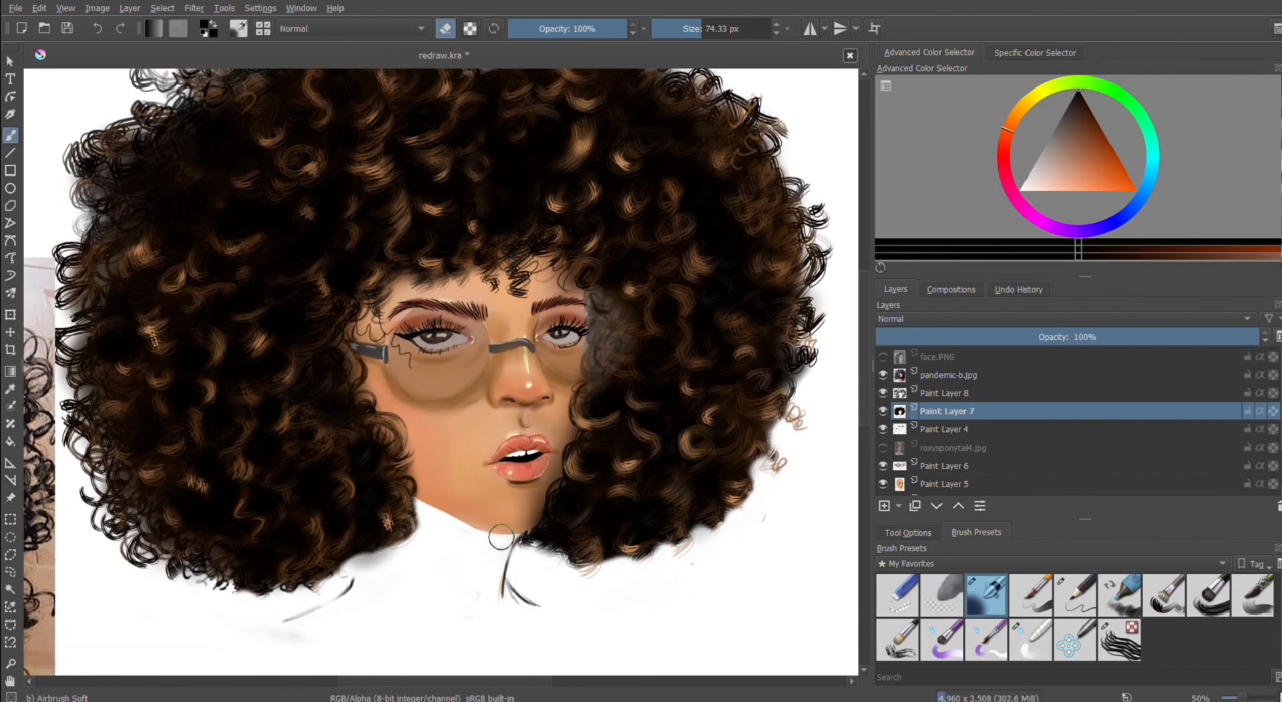
- Hide the pandemic-b.jpg layer and redraw both neck and shoulder lines in black with Pencil-2 at 15.63 px
left_click(883, 375)
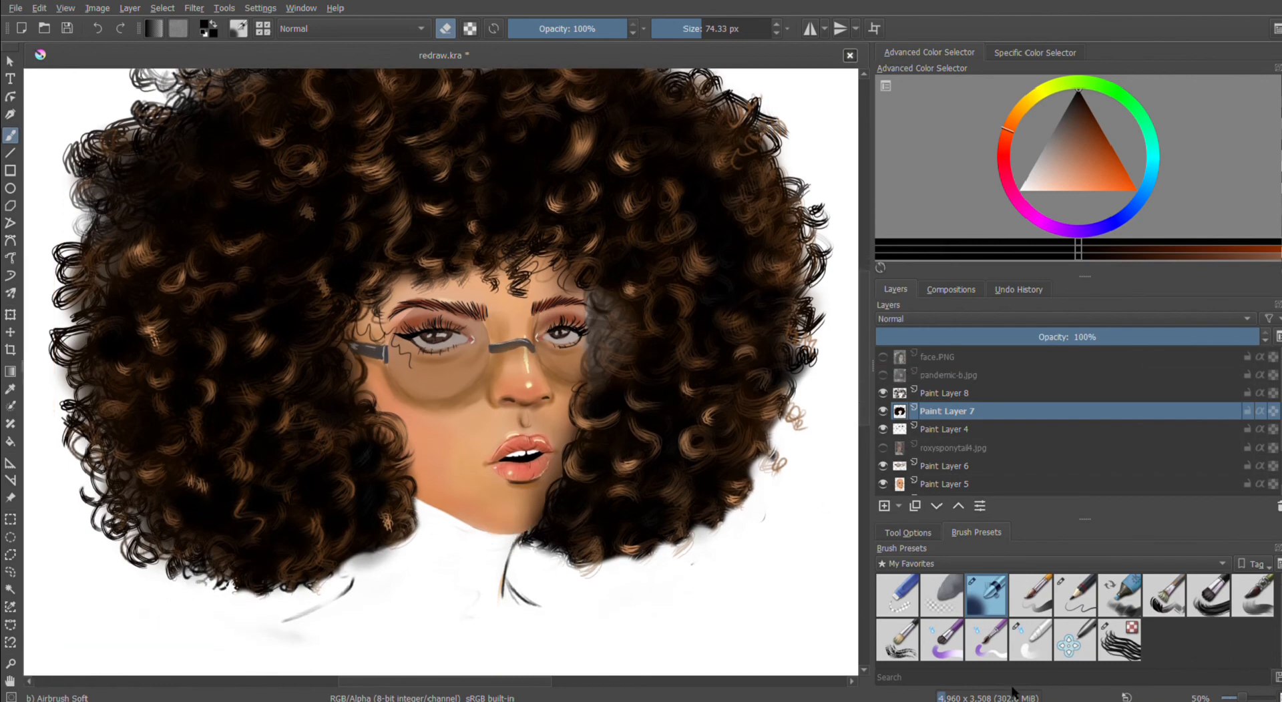
scroll(461, 682, "left", 3)
key("e")
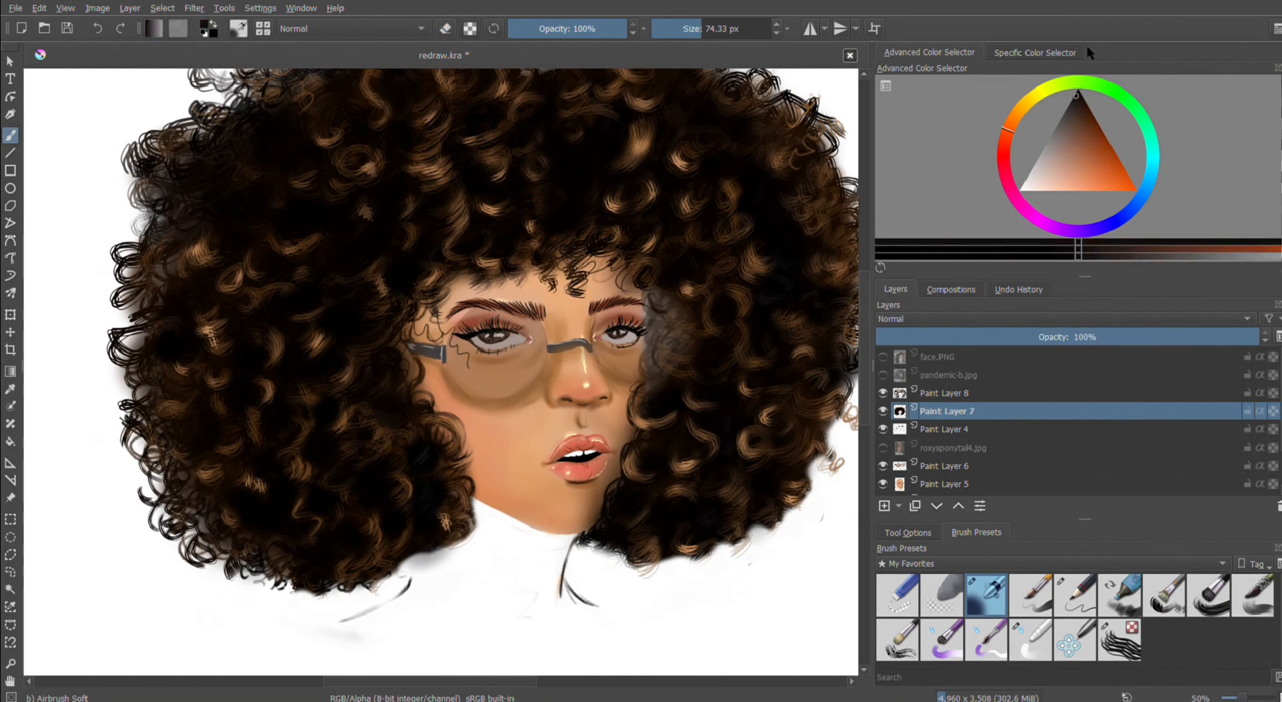
key("/")
left_click_drag(413, 566, 376, 609)
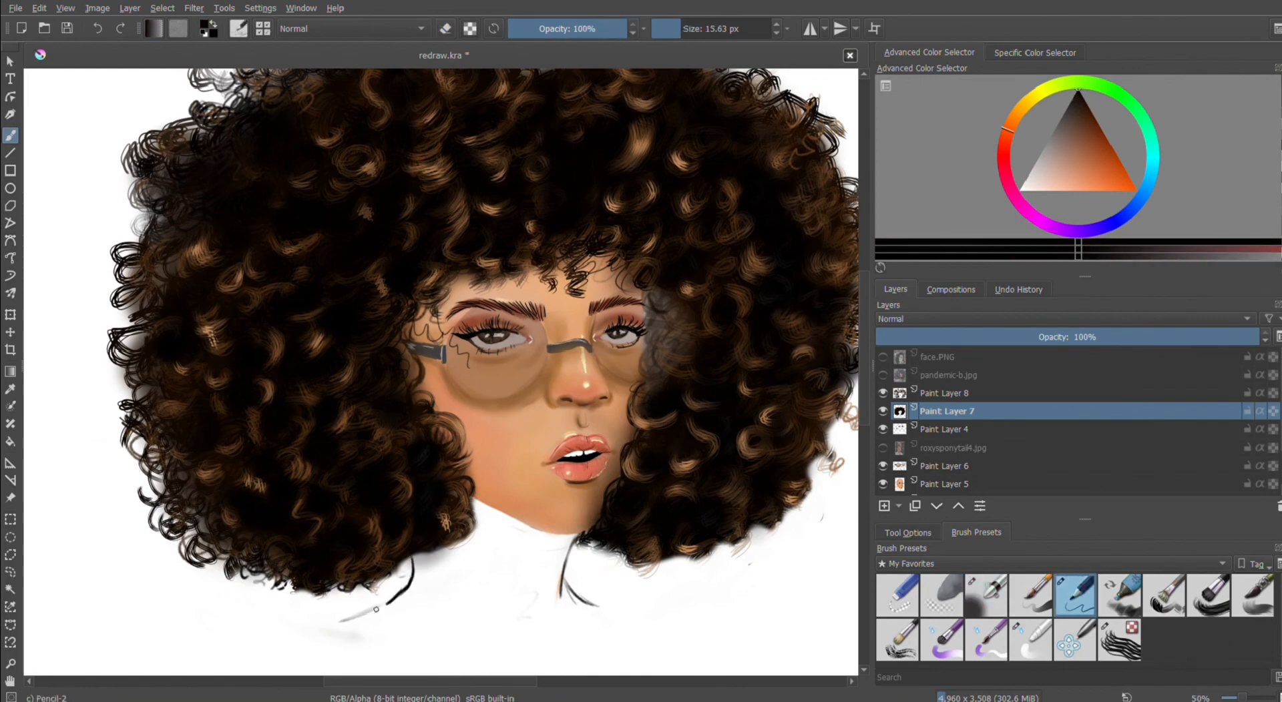
left_click_drag(579, 537, 565, 587)
left_click_drag(408, 572, 403, 580)
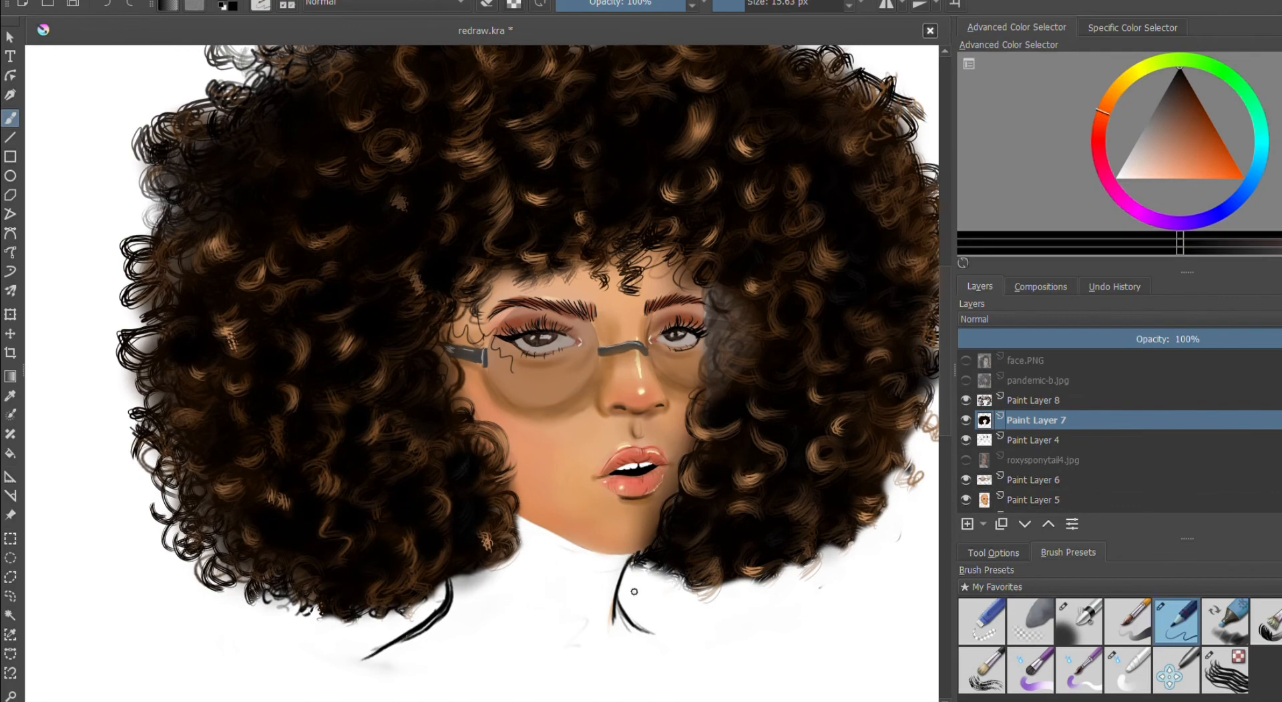
- Fill out the outer edges of the hair on Paint Layer 7 with dark curls using the hair-texture brush, airbrush and pencil
key("/")
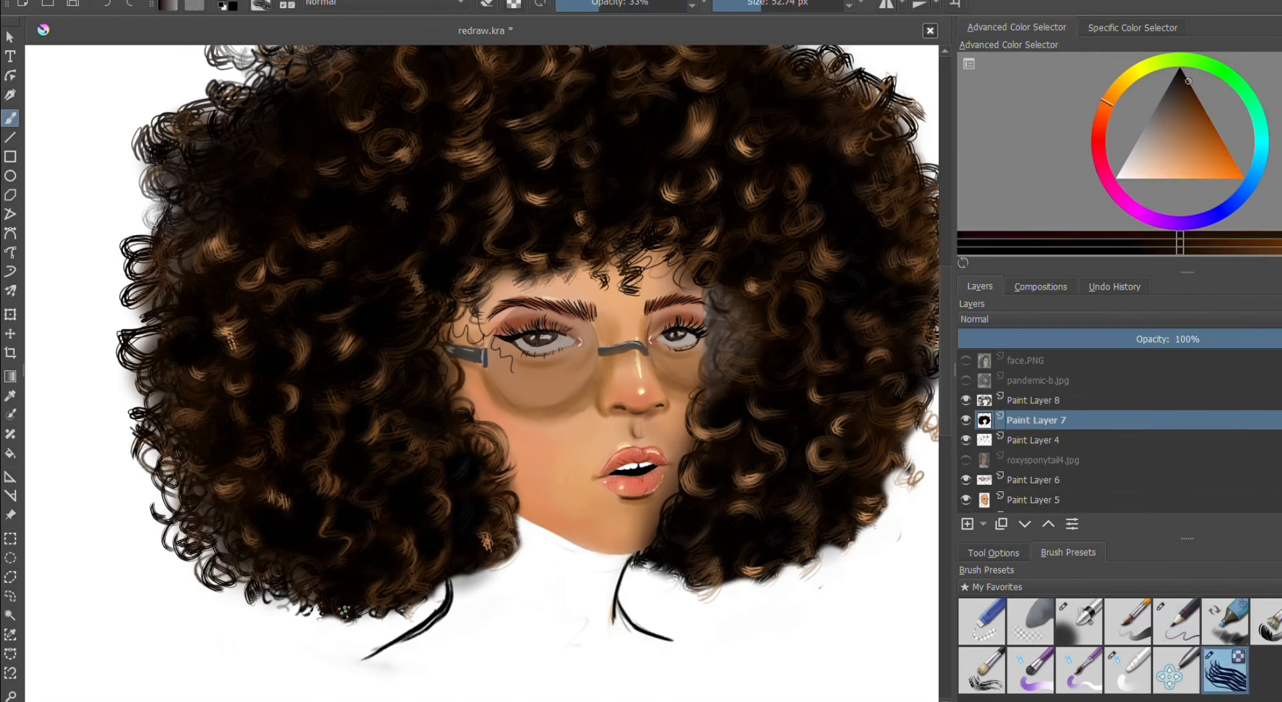
key("o")
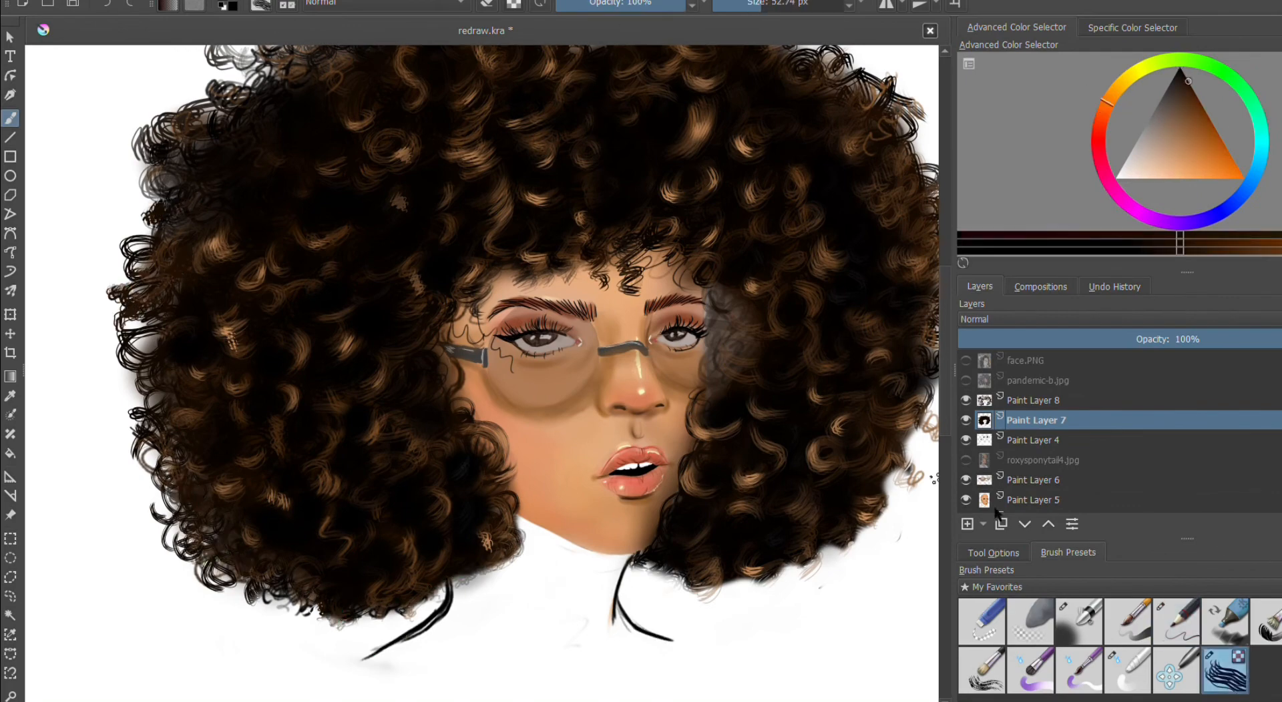
key("/")
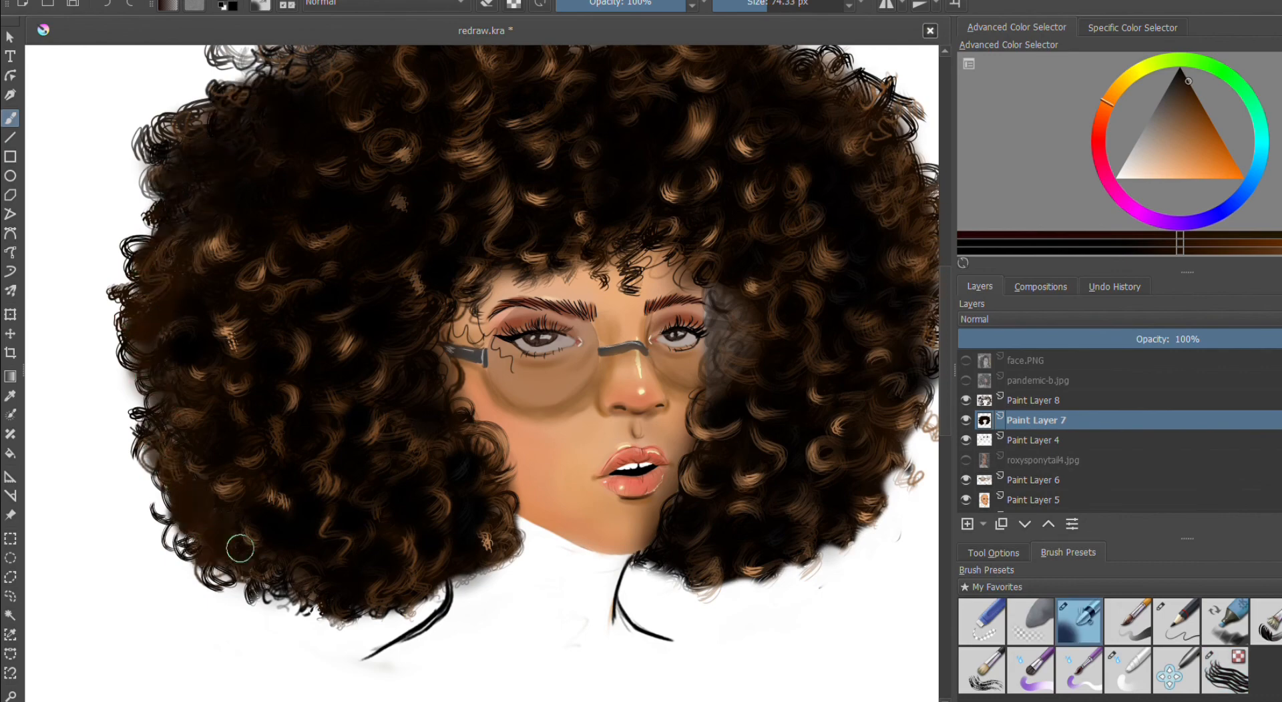
key("/")
left_click(193, 331, "ctrl")
key("/")
mouse_move(160, 175)
left_mouse_down()
mouse_move(141, 194)
mouse_move(155, 239)
left_mouse_up()
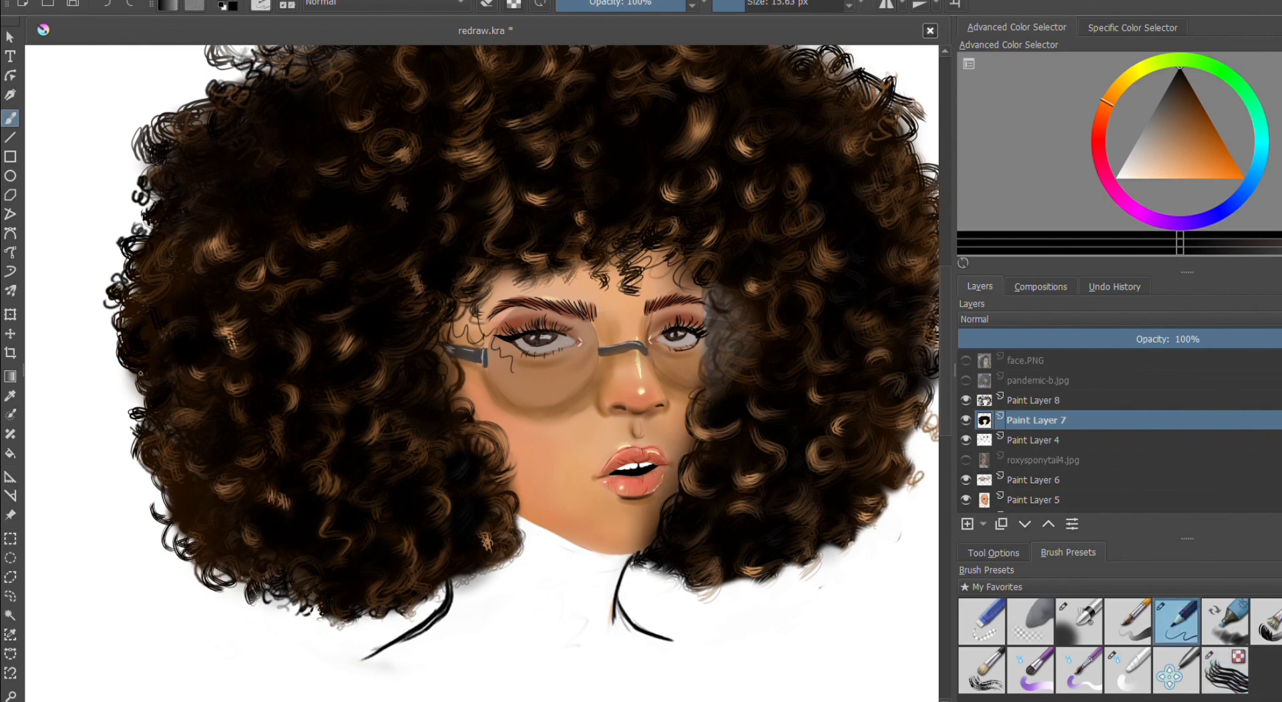
- Paint brown highlight curls on the upper left of the hair on Paint Layer 8 with Texture Hair at 52.74 px and 100% opacity
key("slash")
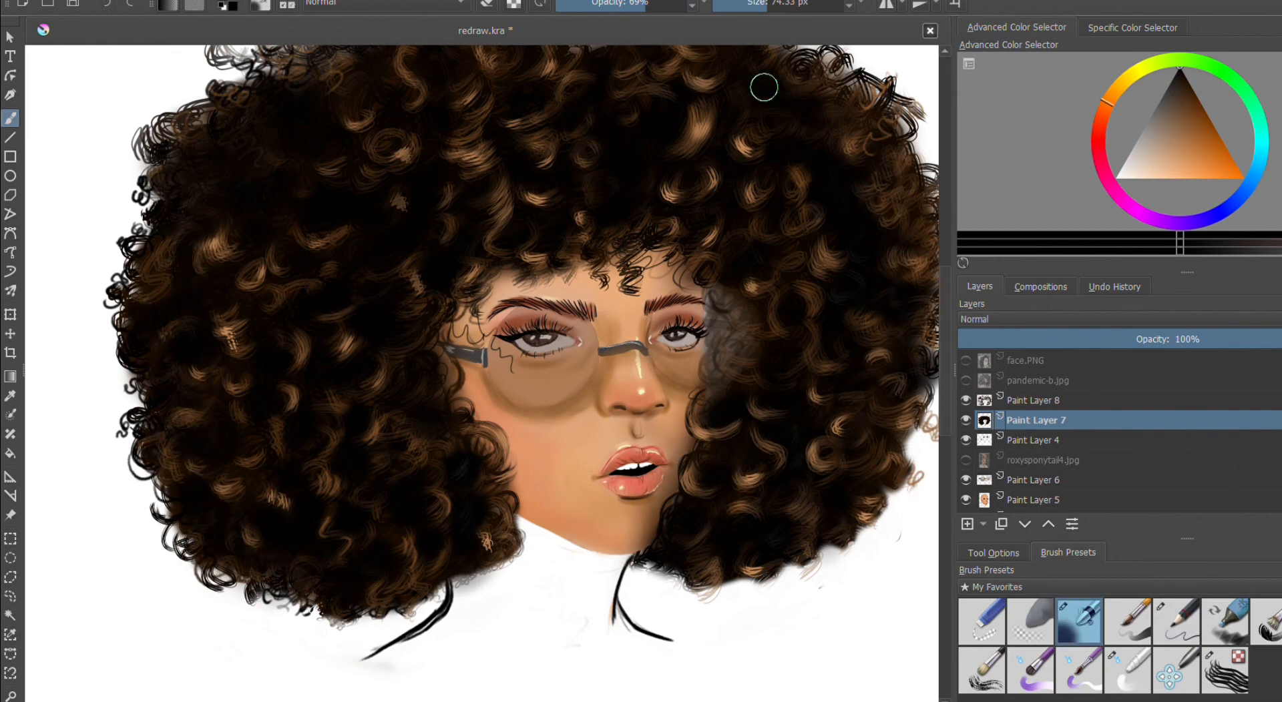
key("slash")
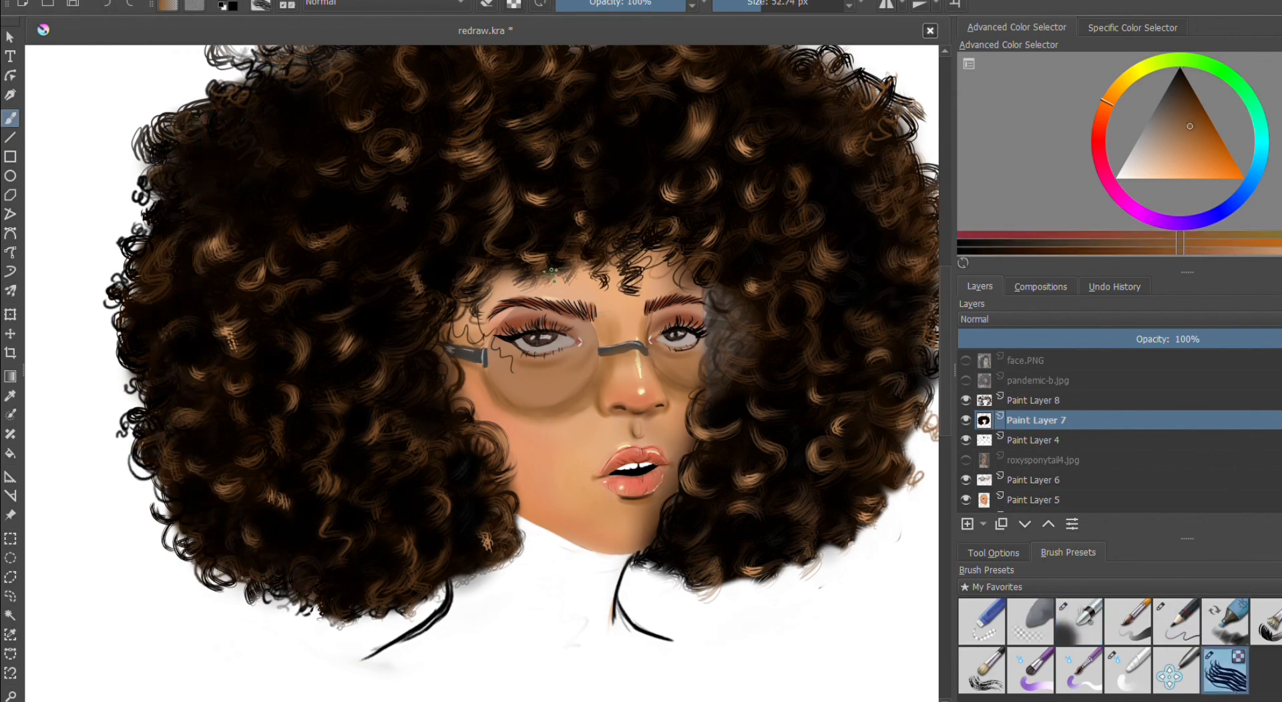
left_click_drag(255, 205, 273, 214)
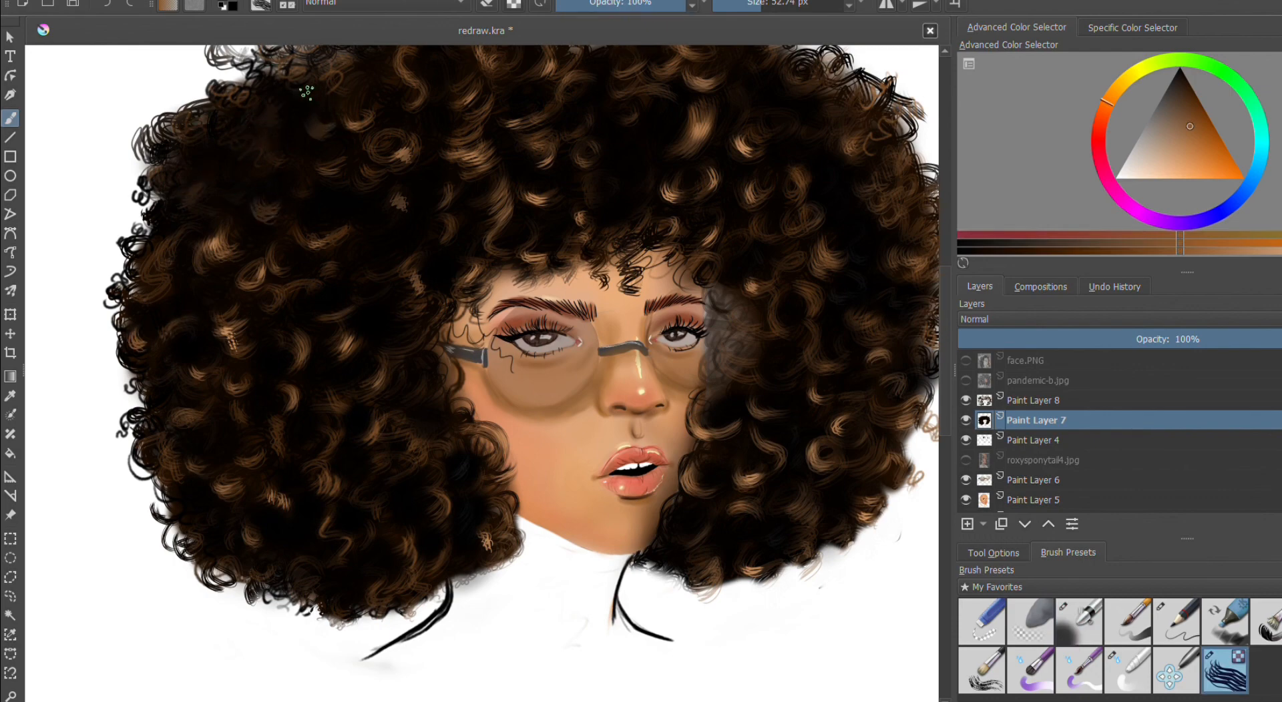
key("l")
key("Page_Up")
left_click_drag(200, 157, 271, 221)
key("k")
left_click_drag(164, 230, 184, 267)
left_click_drag(167, 314, 200, 331)
left_click_drag(156, 350, 166, 374)
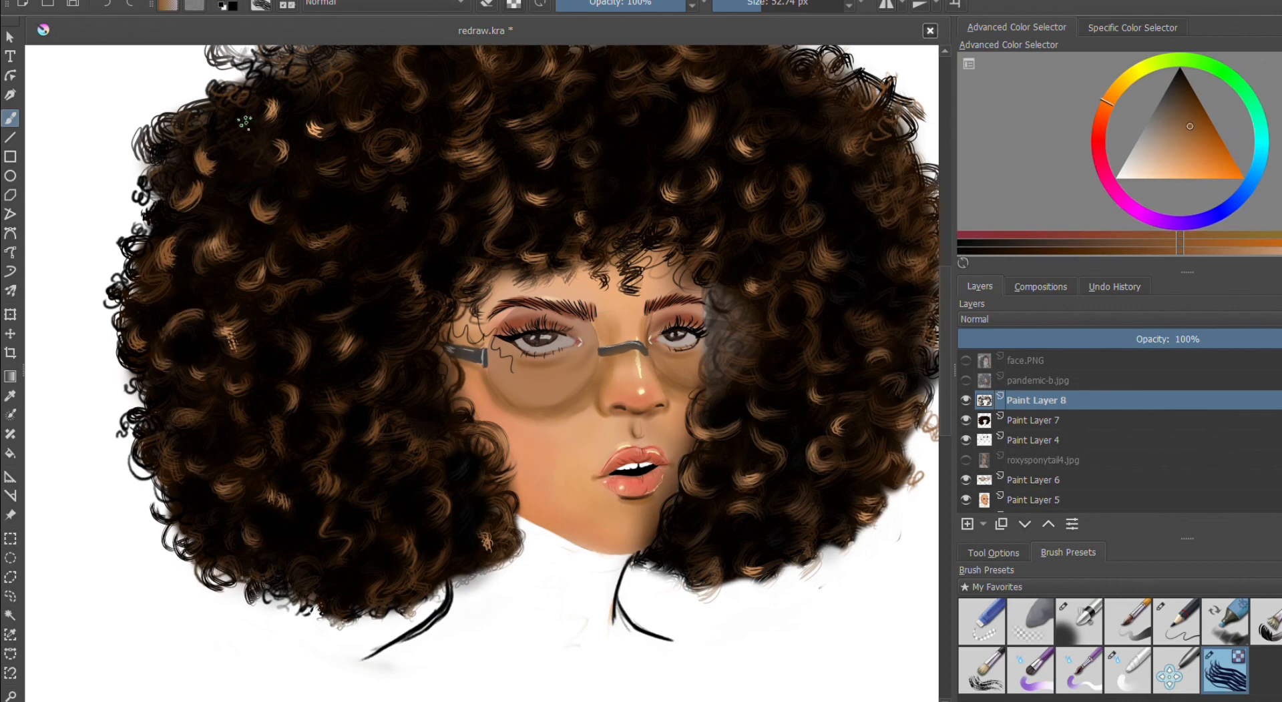
- Add faint, lighter orange-brown highlights to the lower left curls at 21% opacity
key("l")
key("i")
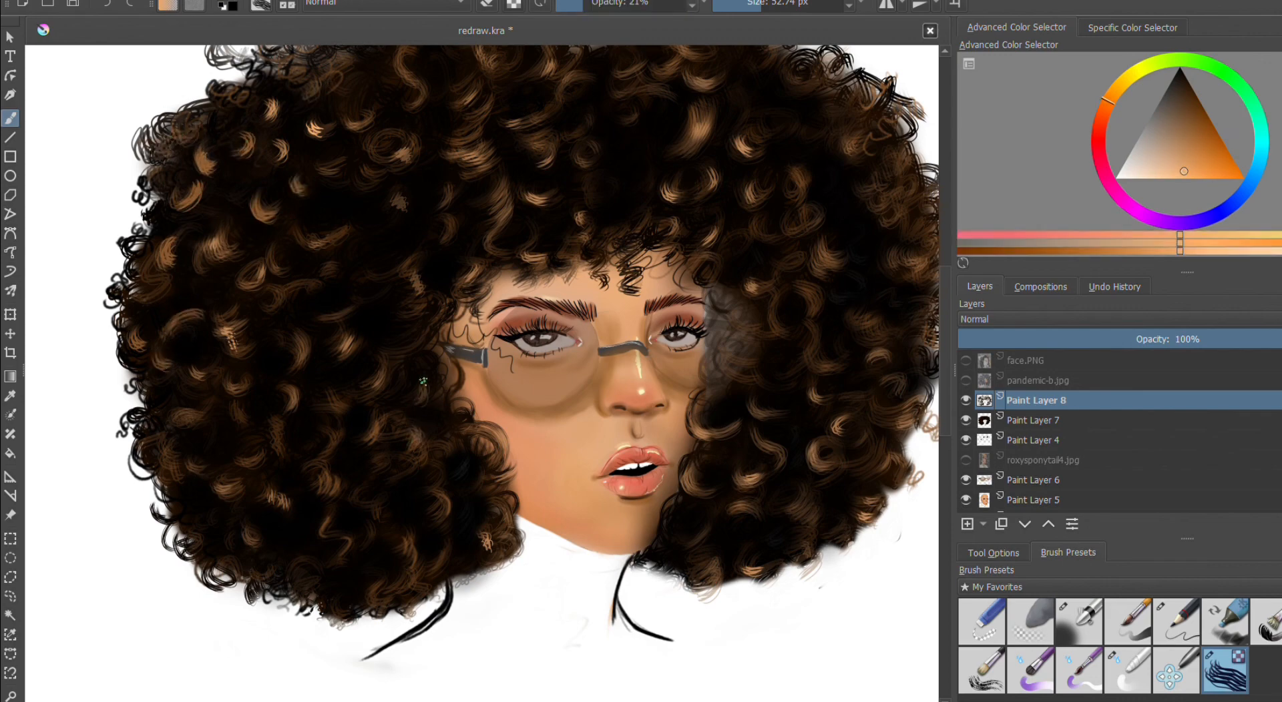
left_click_drag(317, 568, 292, 560)
left_click_drag(204, 552, 195, 531)
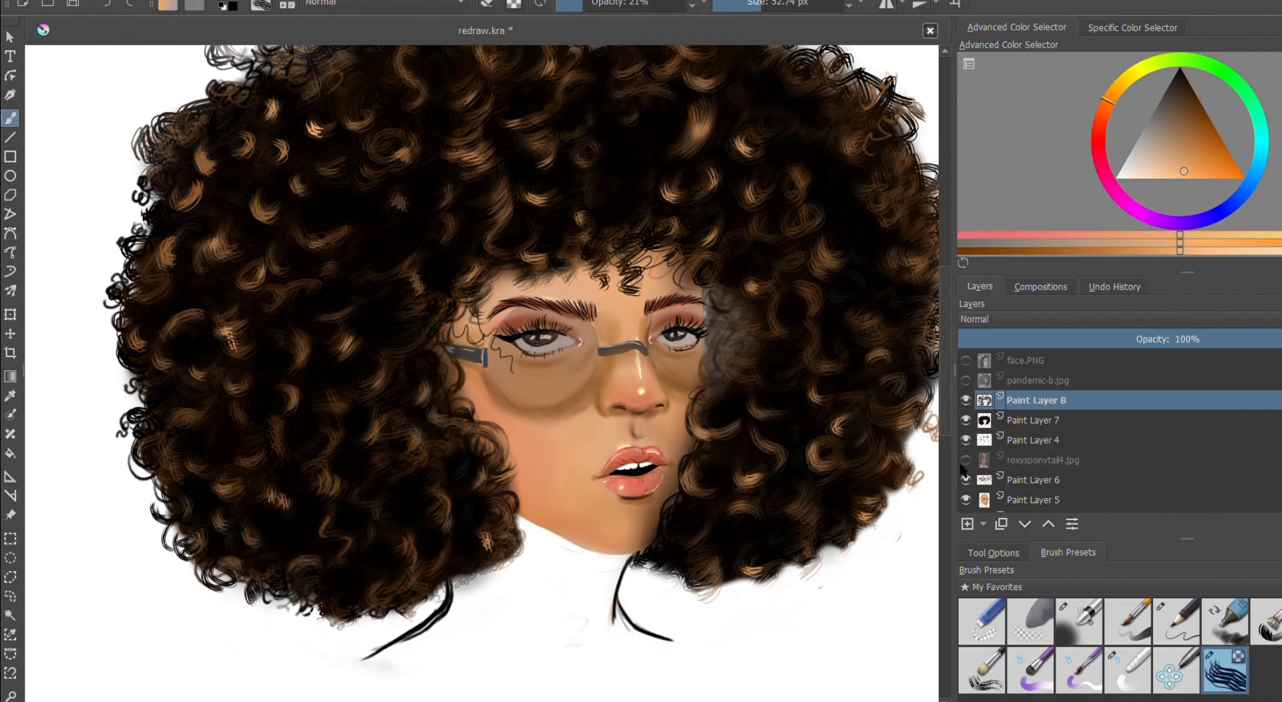
- Touch up the upper left and upper right parts of the hair on Paint Layer 7 with the black airbrush at 74.33 px
scroll(799, 258, "up", 5)
left_click(1038, 420)
key("d")
left_click(1078, 621)
mouse_move(227, 170)
left_mouse_down()
mouse_move(203, 197)
mouse_move(234, 213)
left_mouse_up()
left_click_drag(821, 164, 801, 157)
key("minus")
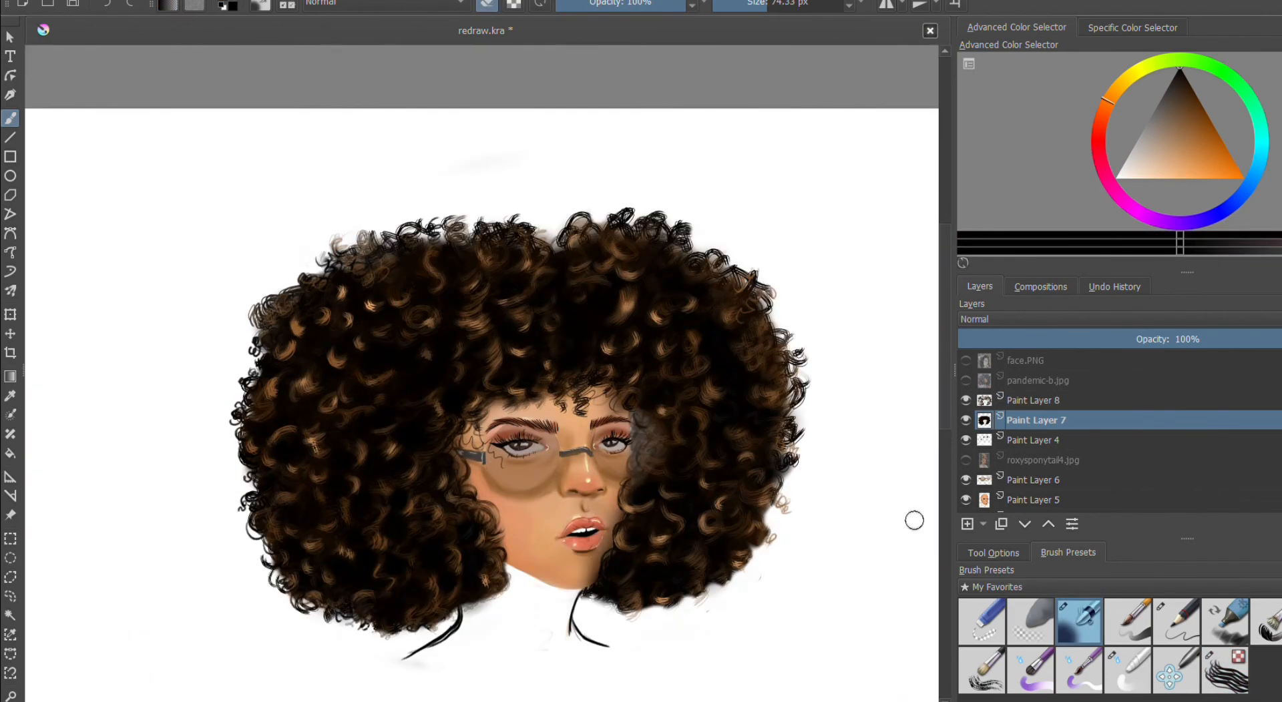
- Add a new paint layer above Paint Layer 7 and outline the collar under the chin in black with the airbrush at 22.93 px
left_click_drag(467, 601, 513, 621)
left_click(108, 2)
key("Insert")
left_click_drag(504, 568, 581, 624)
key("ctrl+z")
key("ctrl+z")
key("bracketleft")
key("bracketleft")
key("bracketleft")
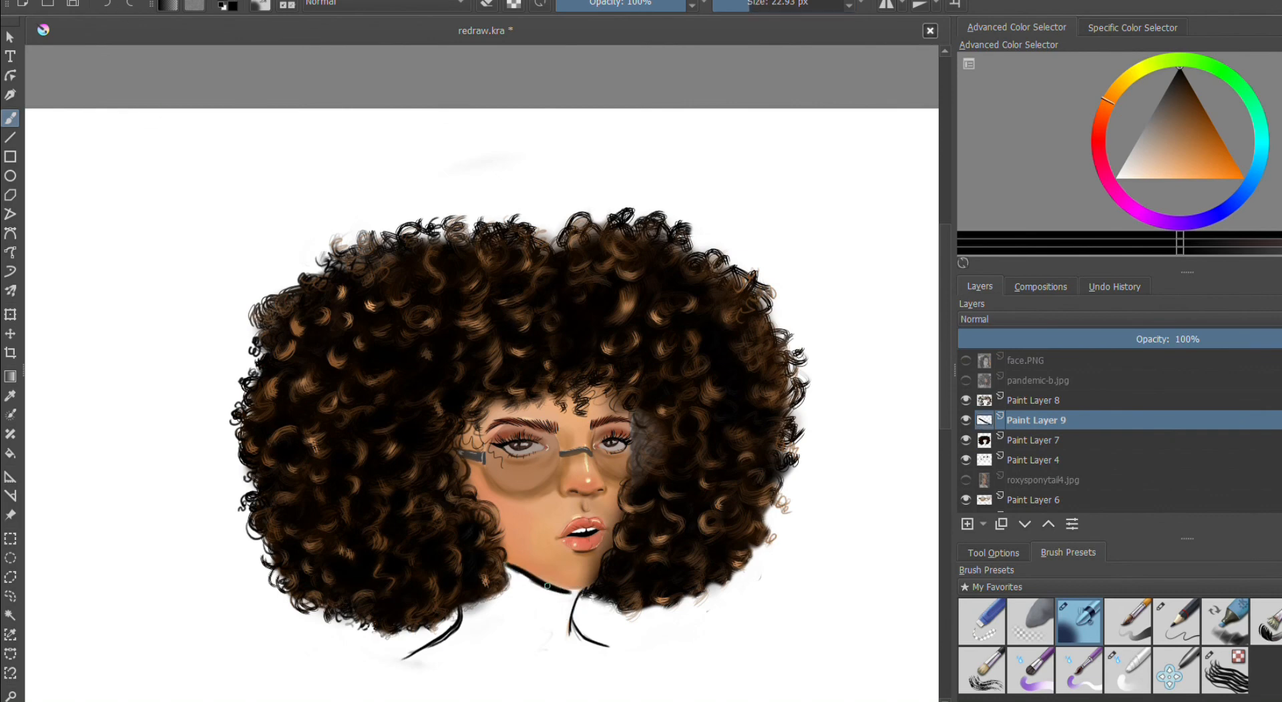
- Fill the neck and shoulders as a black turtleneck, enlarging the airbrush to 172.64 px for the wide areas
mouse_move(479, 605)
left_mouse_down()
mouse_move(508, 570)
mouse_move(511, 590)
mouse_move(435, 647)
mouse_move(508, 607)
mouse_move(488, 643)
mouse_move(554, 594)
mouse_move(569, 644)
mouse_move(404, 660)
mouse_move(607, 611)
mouse_move(578, 637)
mouse_move(585, 654)
mouse_move(448, 634)
mouse_move(660, 641)
left_mouse_up()
key("bracketright")
key("bracketright")
key("bracketright")
key("bracketright")
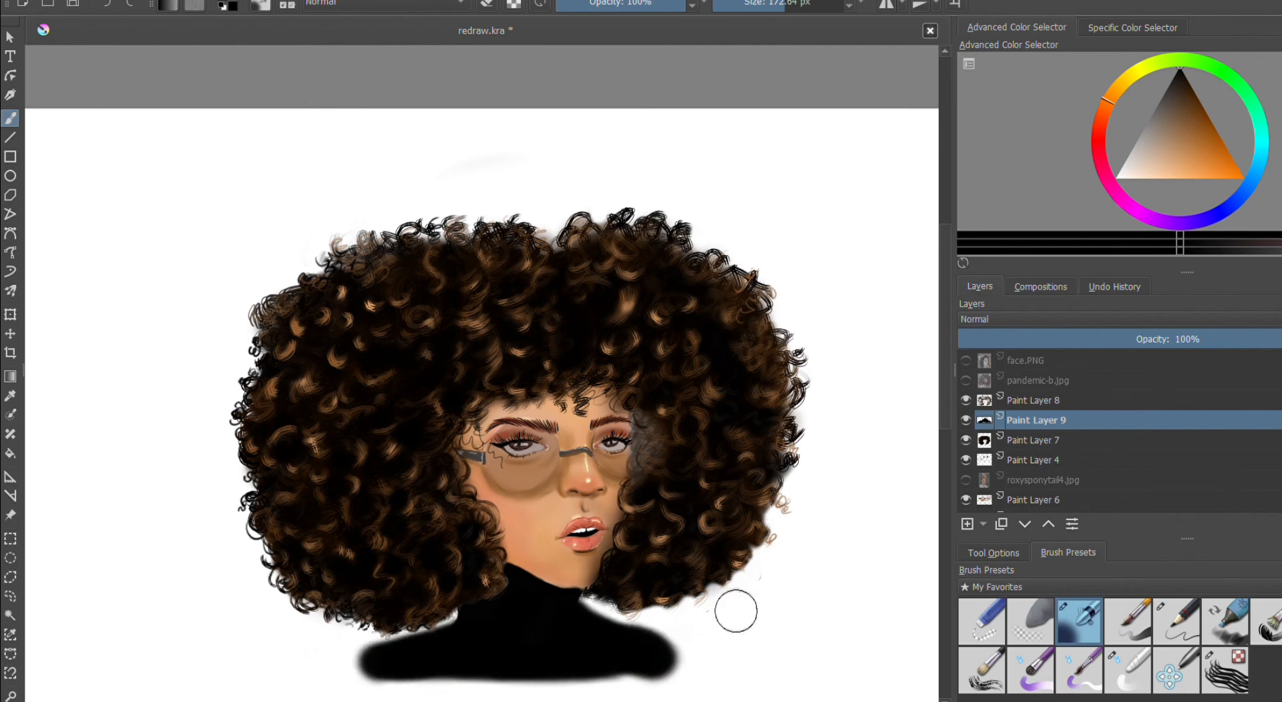
- Add dark curls to the lower right hair edge on Paint Layer 7 and airbrush the grey patch beside the eye on Paint Layer 5
left_click(1041, 440)
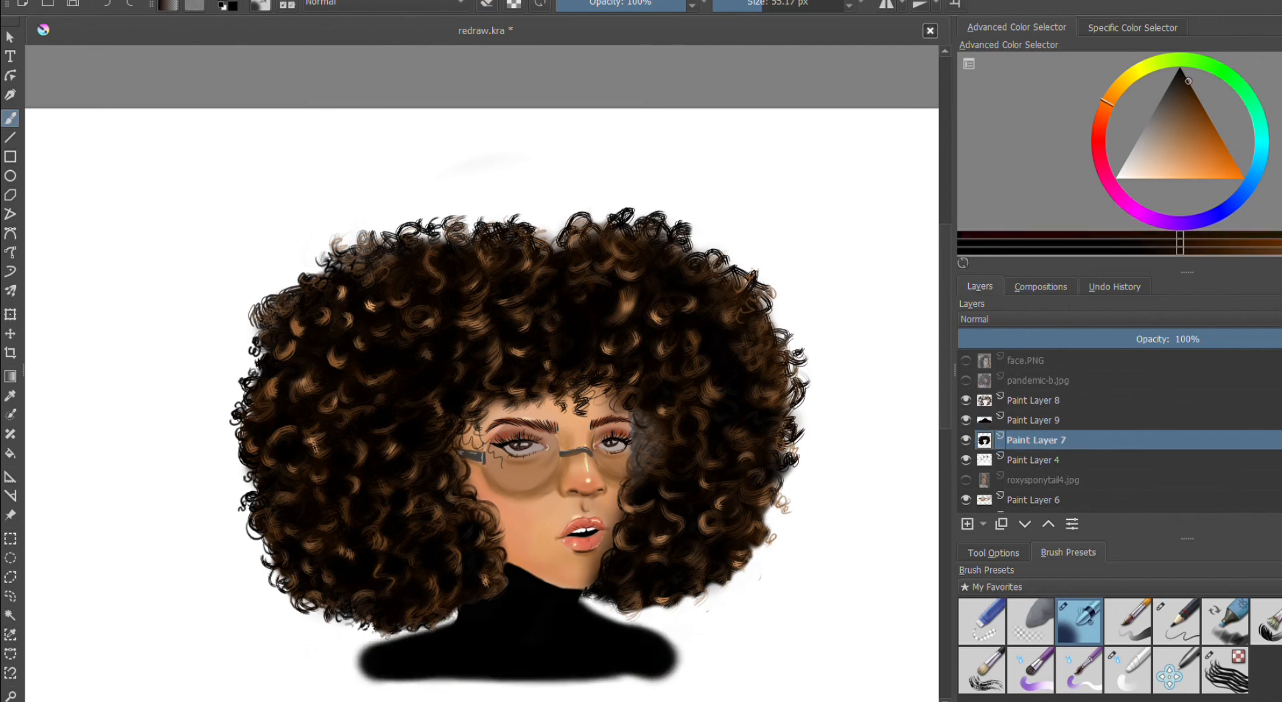
left_click(1225, 670)
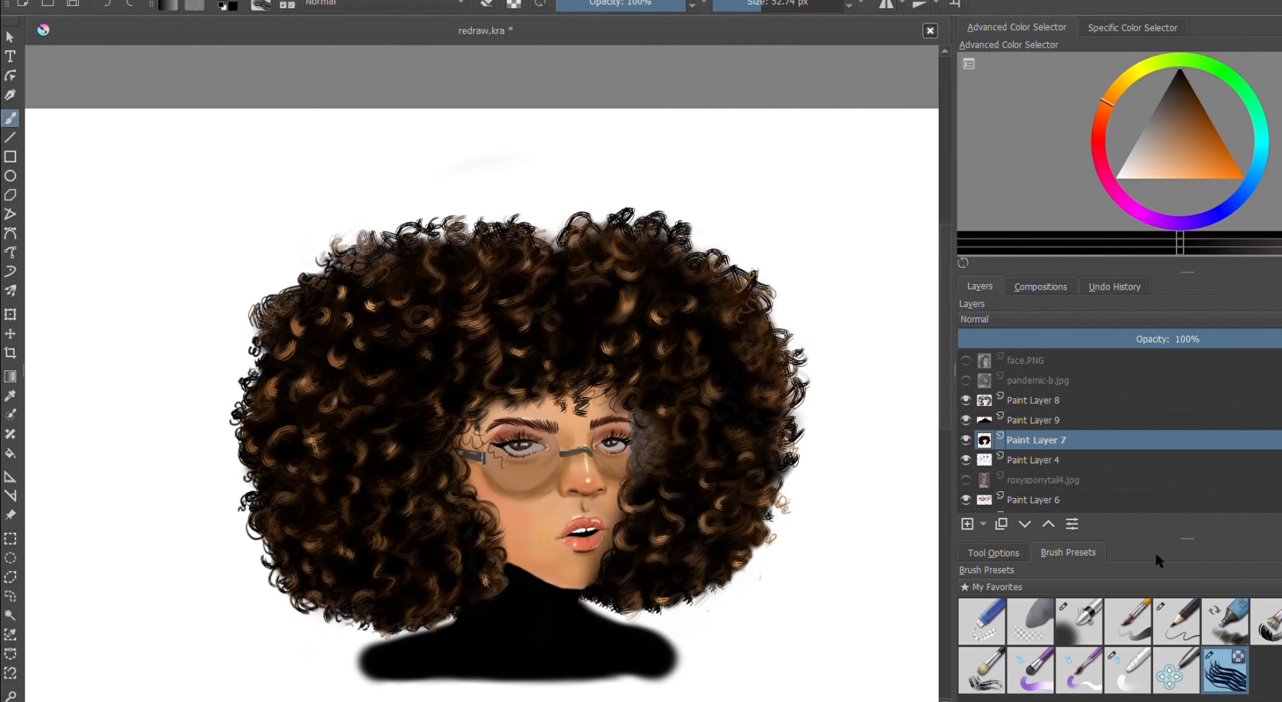
left_click(1064, 631)
scroll(1135, 427, "down", 1)
left_click(1035, 464)
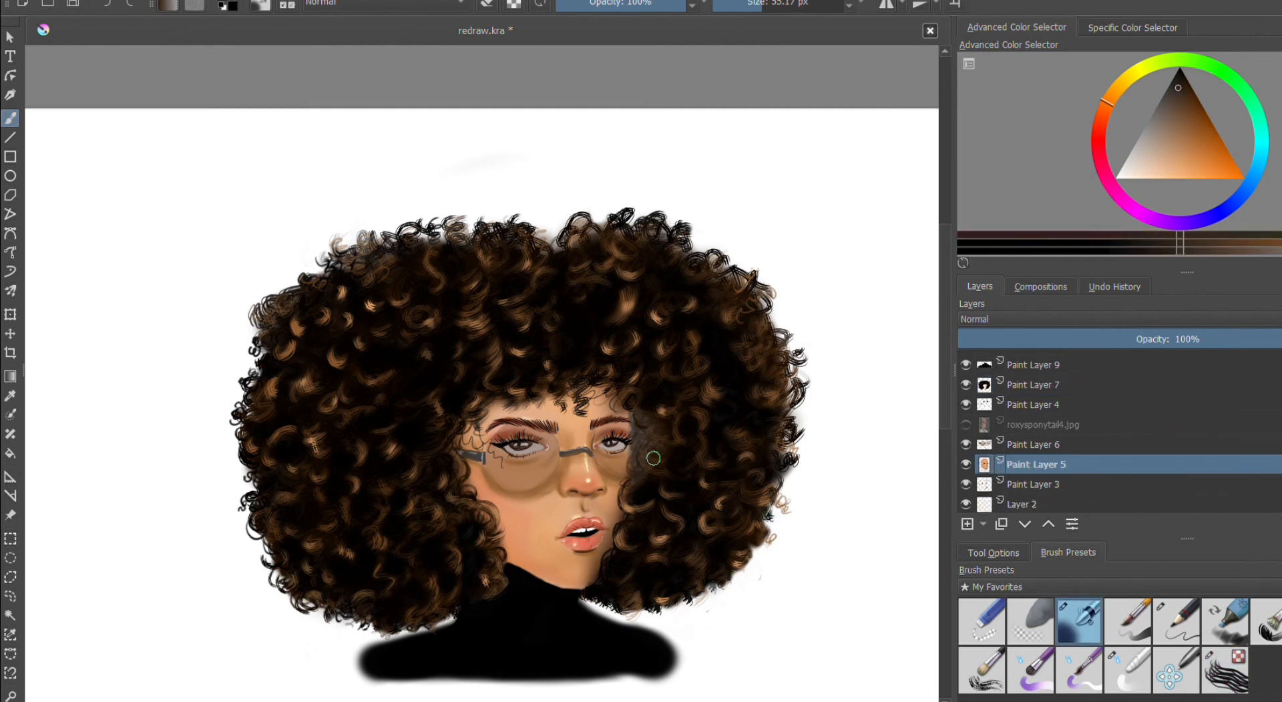
- Draw white reflections on both glasses lenses with Pencil-2 at 15.63 px, using Paint Layer 6 and Paint Layer 7
key("x")
left_click(1176, 621)
left_click(1031, 444)
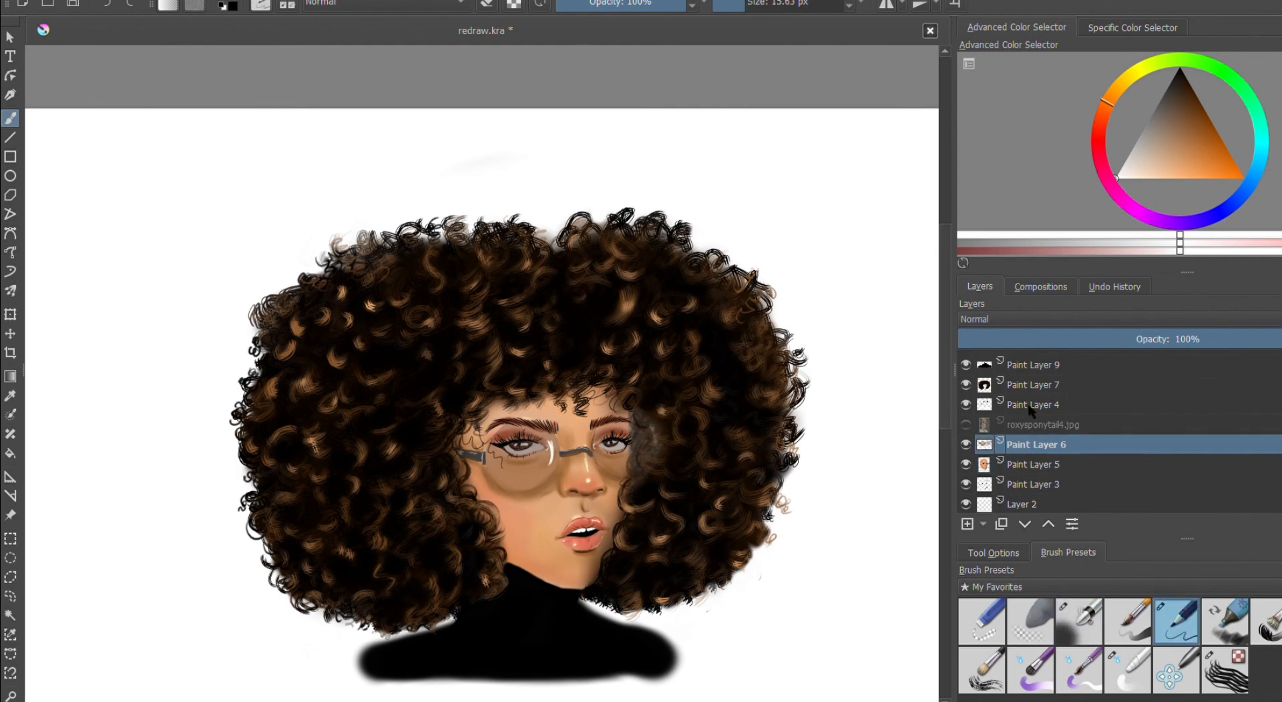
left_click(1031, 384)
left_click_drag(654, 456, 651, 424)
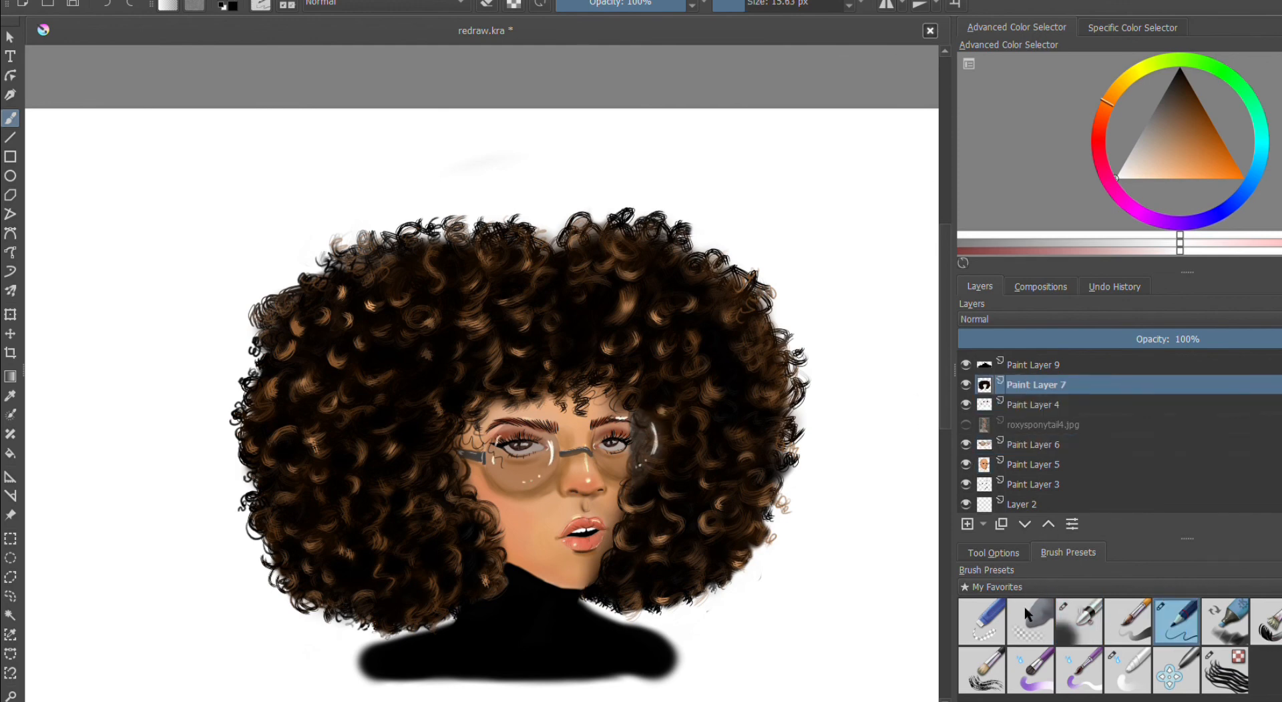
- Sign the portrait in black with an underline beside the left shoulder using Pencil-2
key("x")
scroll(481, 374, "down", 3)
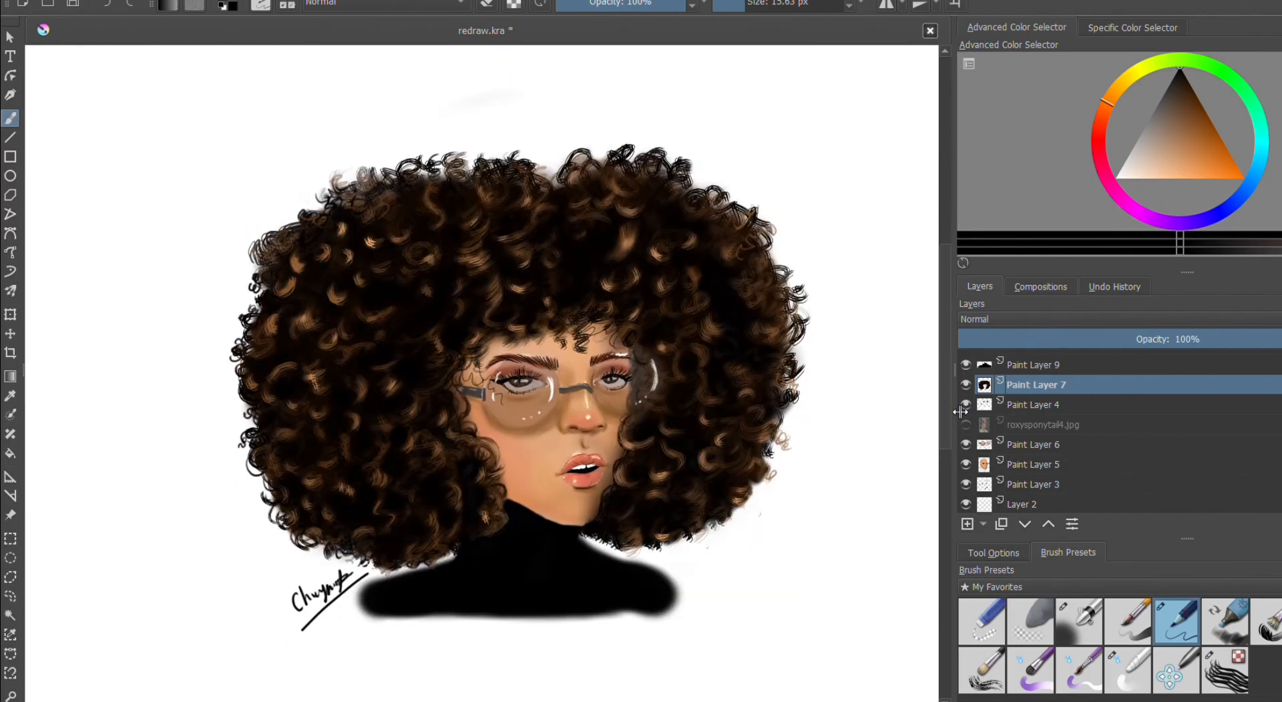